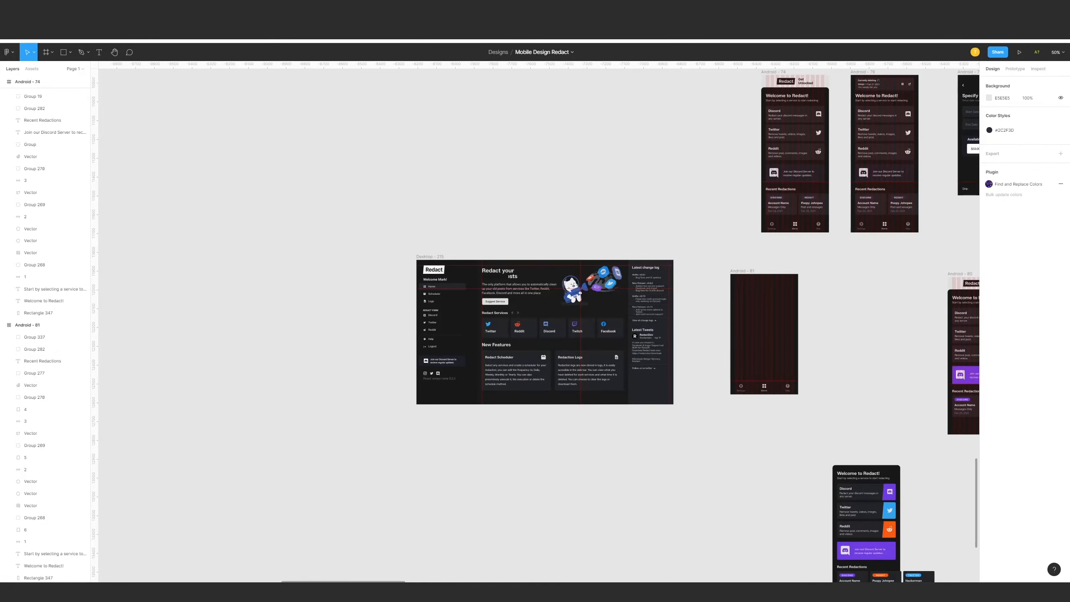
pyautogui.scroll(5, 504, 301)
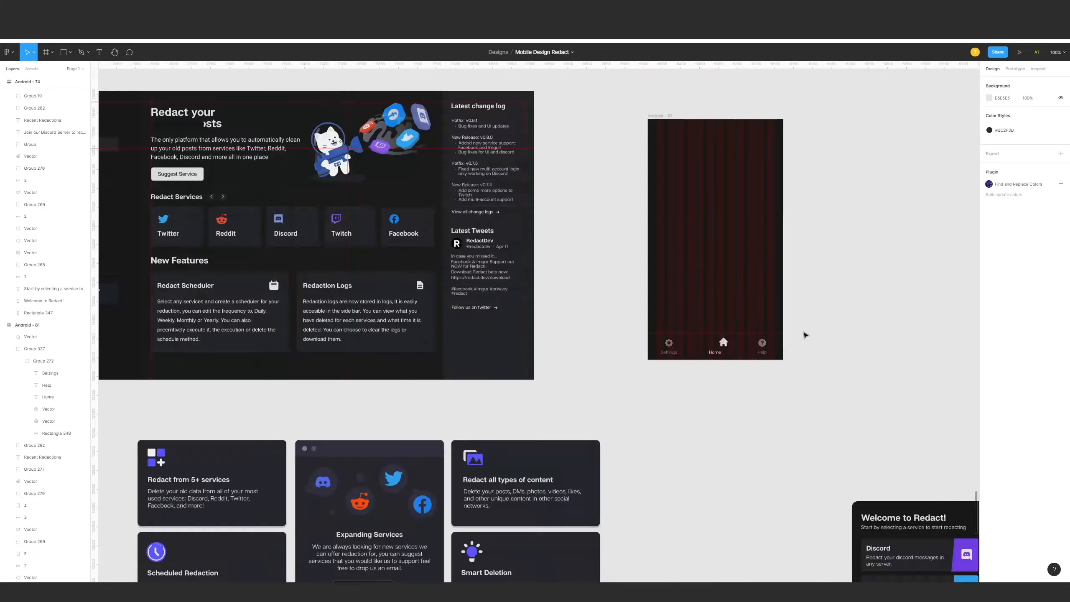
pyautogui.hotkey('ctrl', 'v')
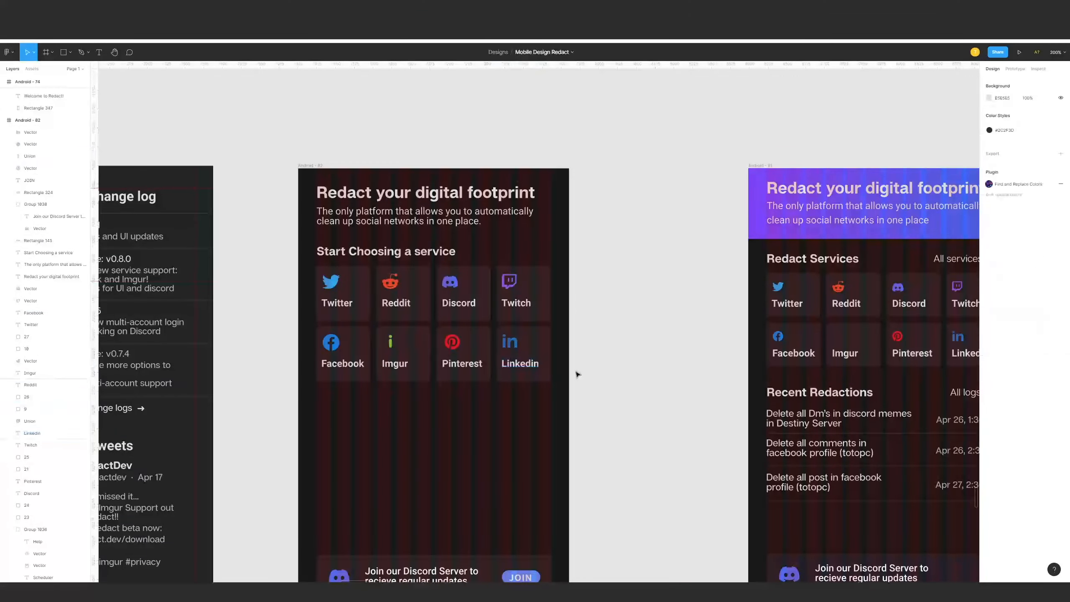
pyautogui.press('-')
pyautogui.press('-')
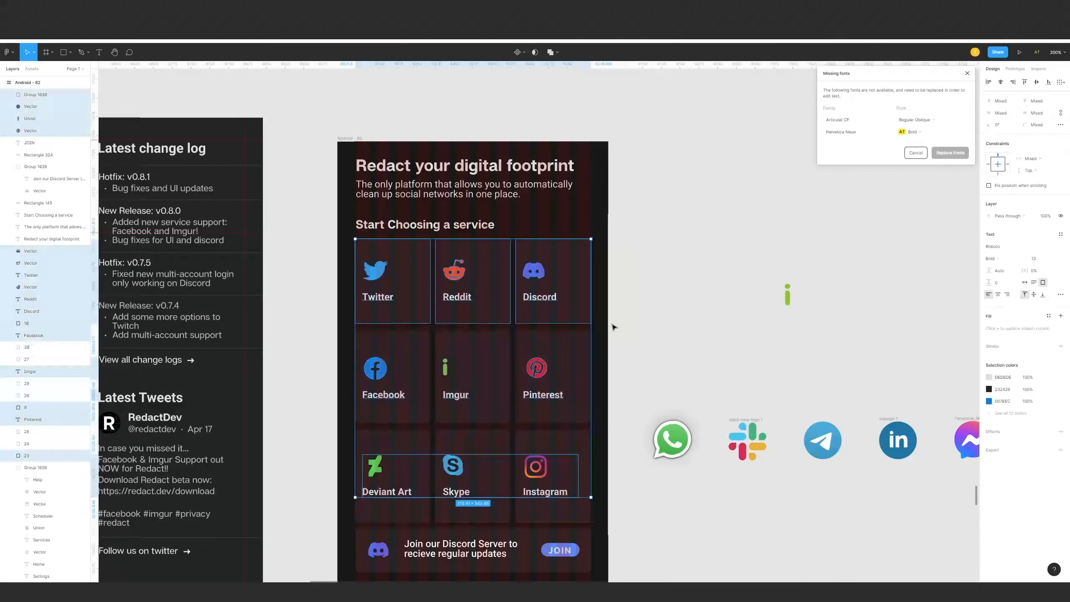
pyautogui.click(591, 546)
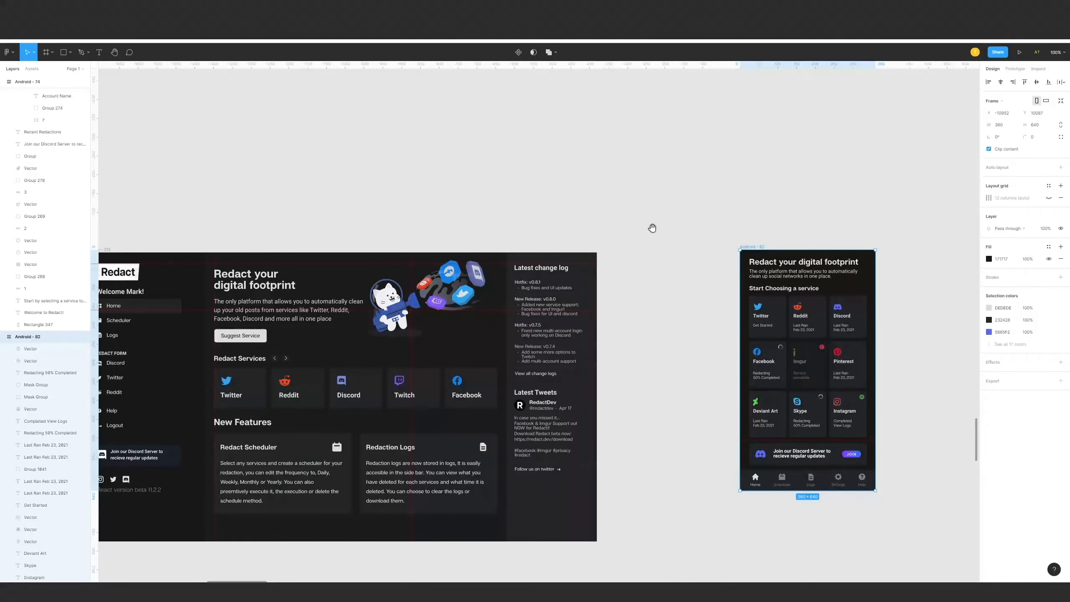
# Add a text note above the desktop frame reading "Whart are the essential things you want to show the user for the application".
pyautogui.scroll(-1, 652, 227)
pyautogui.moveTo(159, 233); pyautogui.dragTo(215, 232)
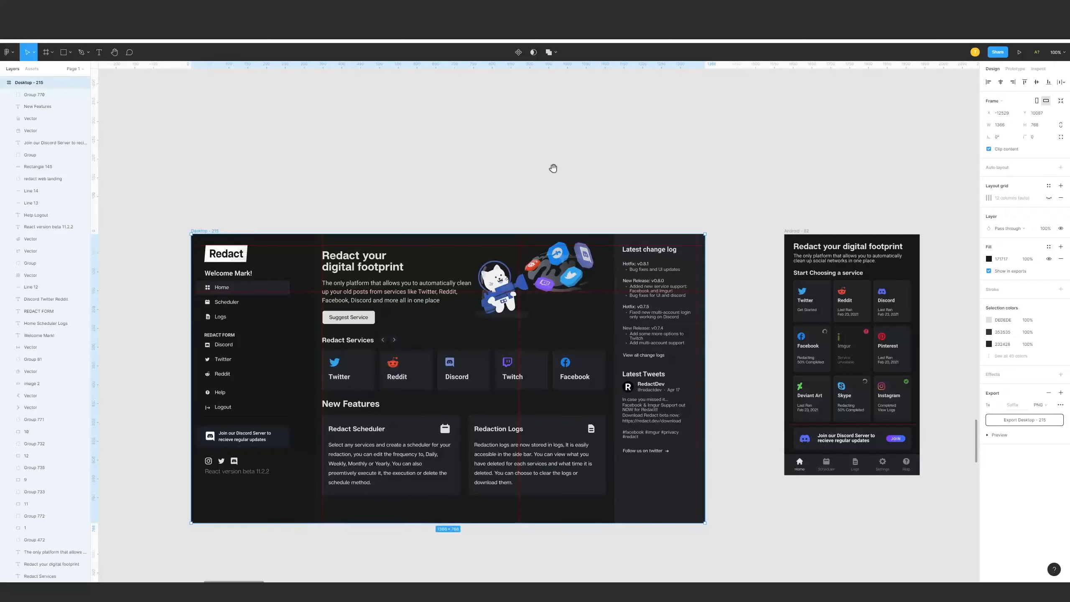
pyautogui.moveTo(553, 168); pyautogui.dragTo(639, 185)
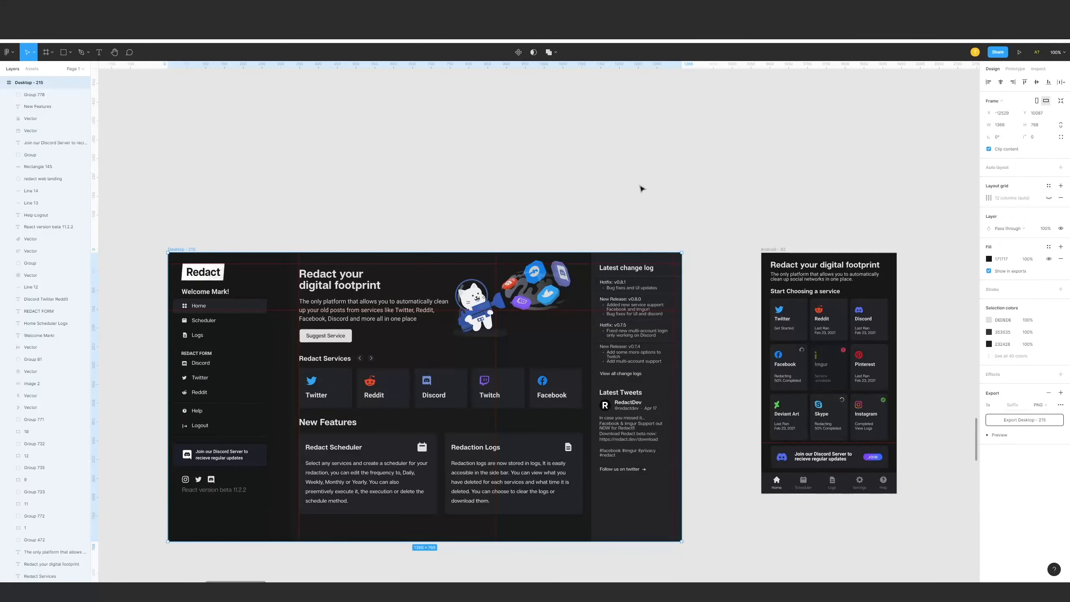
pyautogui.click(442, 204)
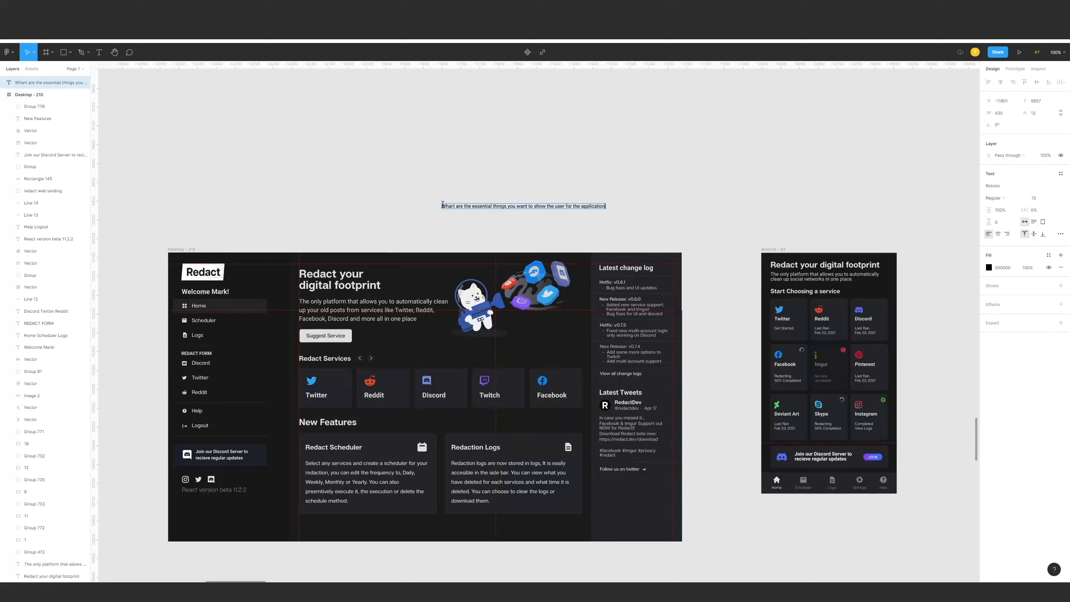
pyautogui.click(640, 193)
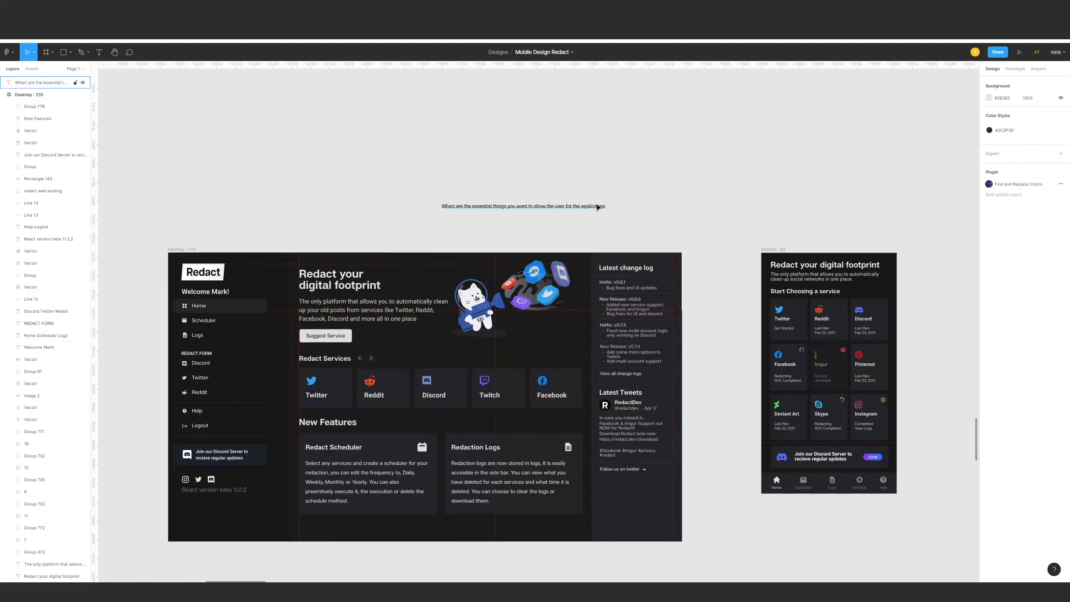
# Scale the note up to font size 41 and break it into two lines before "want to show".
pyautogui.moveTo(599, 207); pyautogui.dragTo(602, 179)
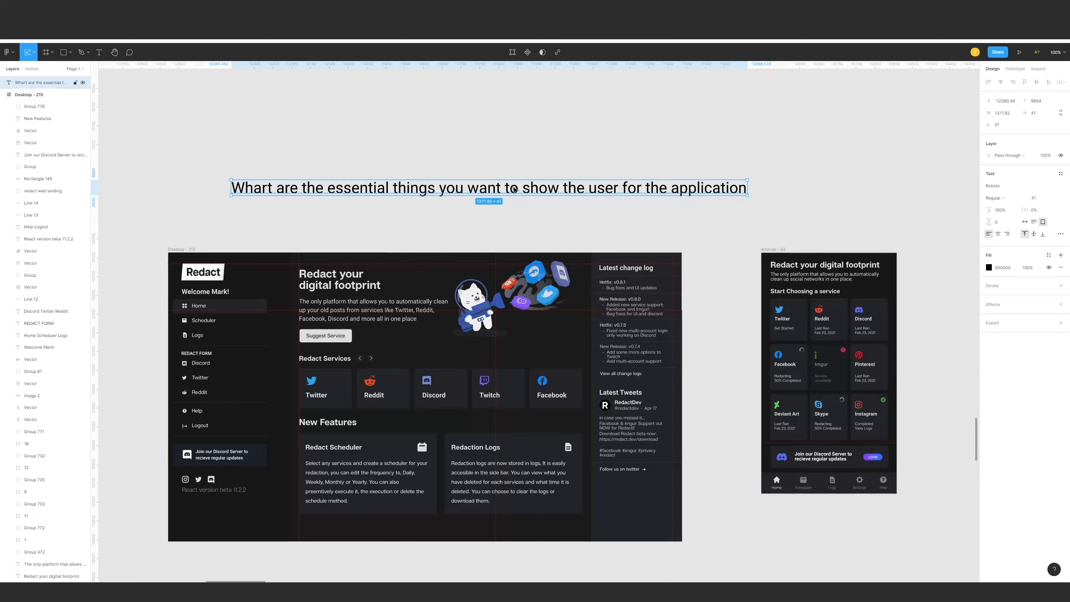
pyautogui.press('Return')
pyautogui.click(467, 188)
pyautogui.press('Return')
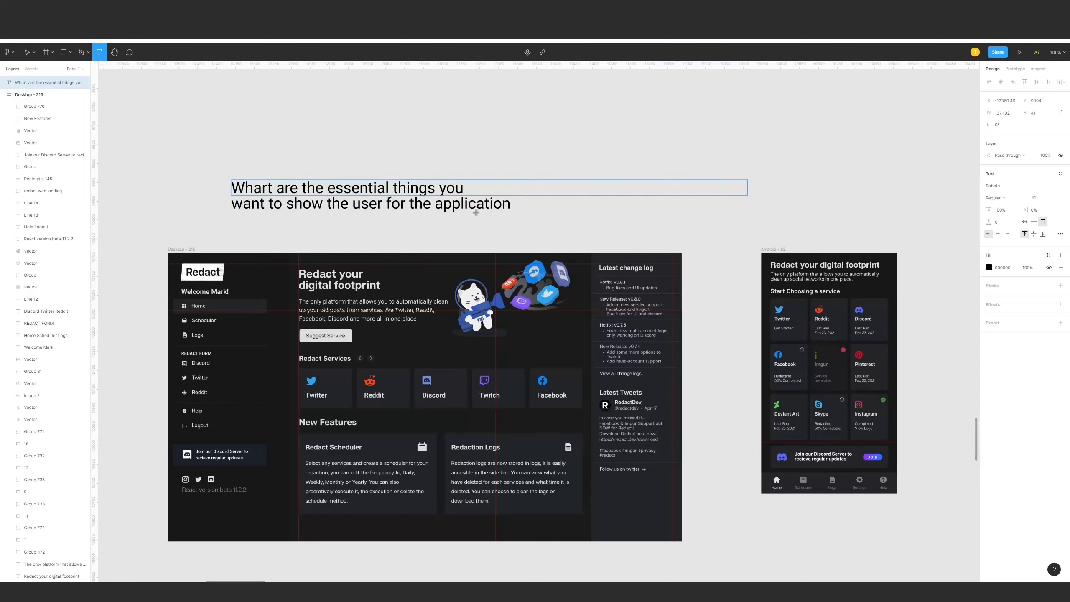
# Resize the note's text box to about 809 × 108 and shift it slightly up and to the right above the desktop frame.
pyautogui.click(504, 220)
pyautogui.click(412, 191)
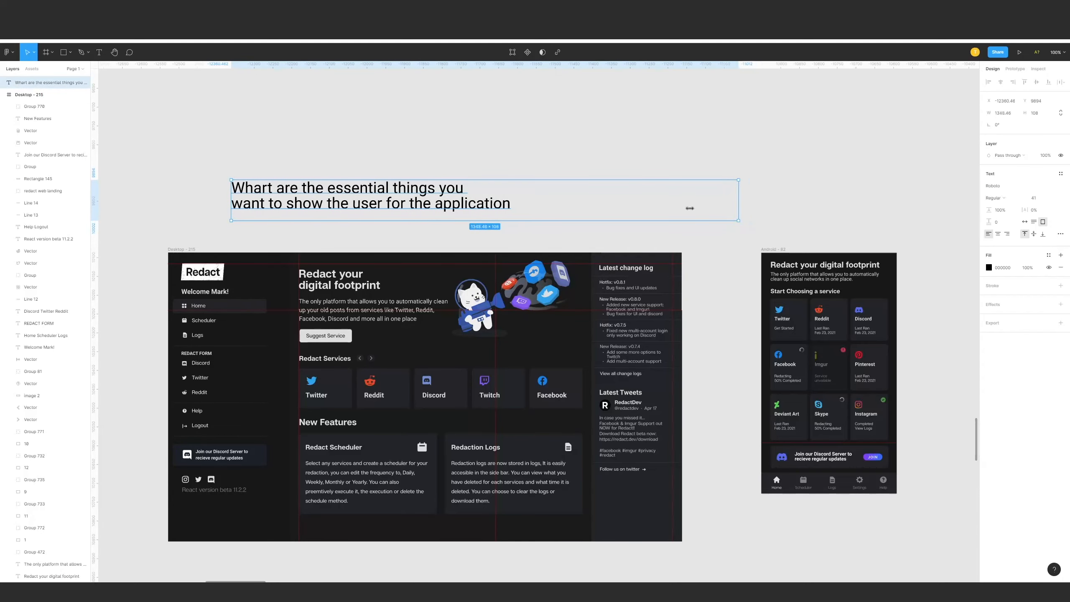
pyautogui.click(582, 202)
pyautogui.hscroll(-3, 664, 213)
pyautogui.scroll(1, 664, 212)
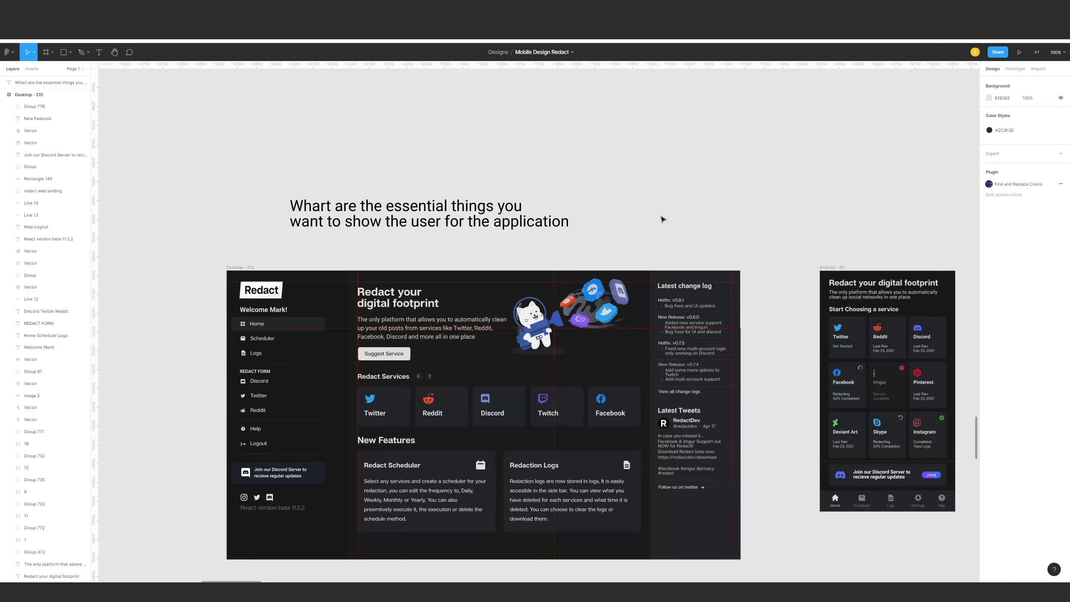
pyautogui.hscroll(-1, 614, 205)
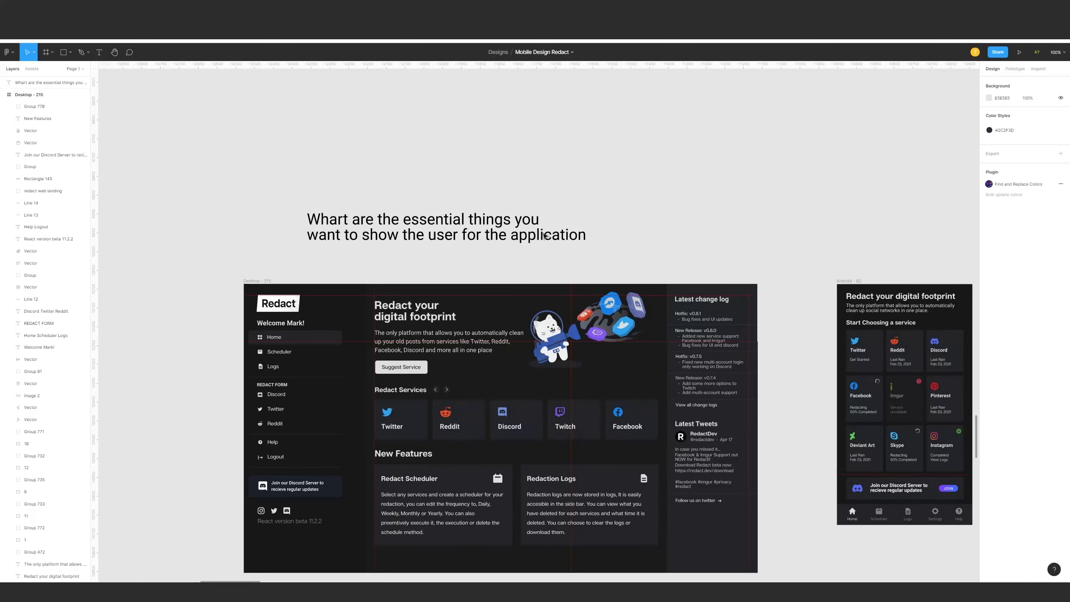
pyautogui.click(415, 223)
pyautogui.hscroll(3, 415, 222)
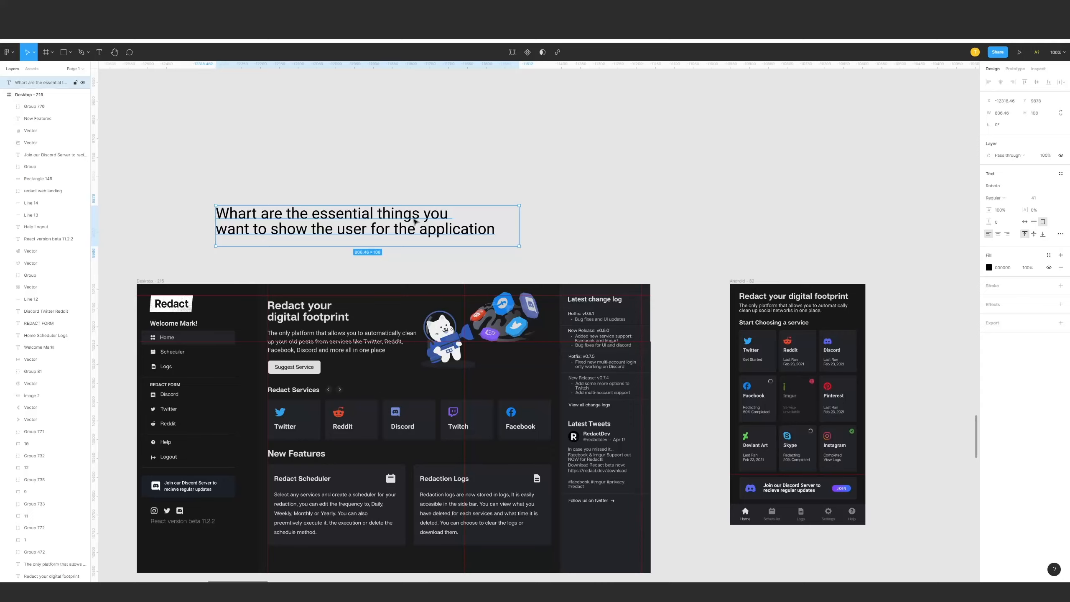
pyautogui.hscroll(-3, 530, 206)
pyautogui.scroll(-1, 530, 206)
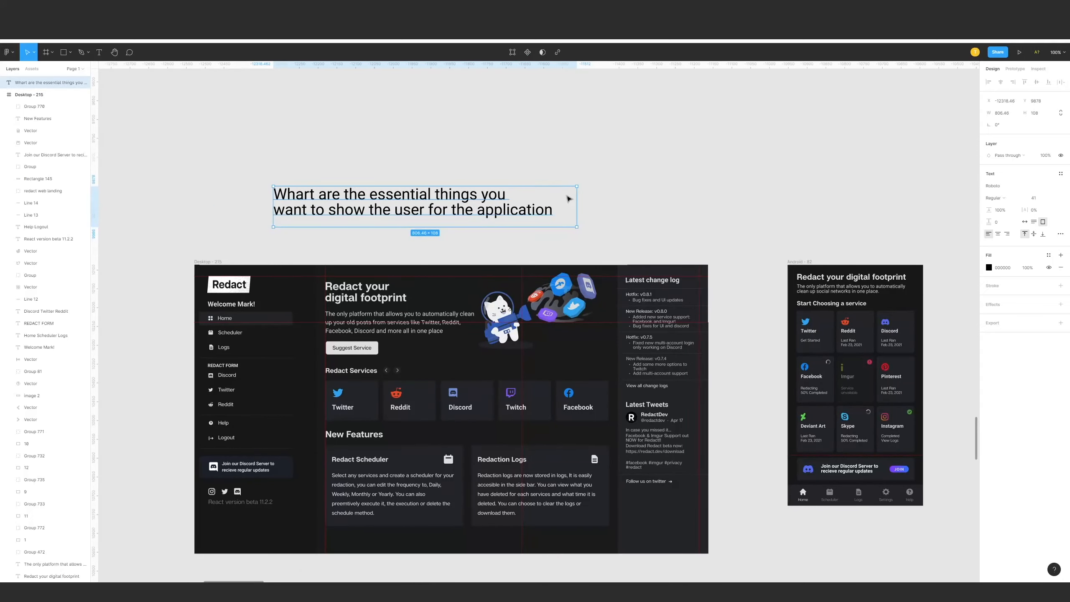
# Try moving the mascot illustration from the desktop frame onto the Android - 82 phone screen.
pyautogui.scroll(3, 569, 198)
pyautogui.scroll(-3, 569, 198)
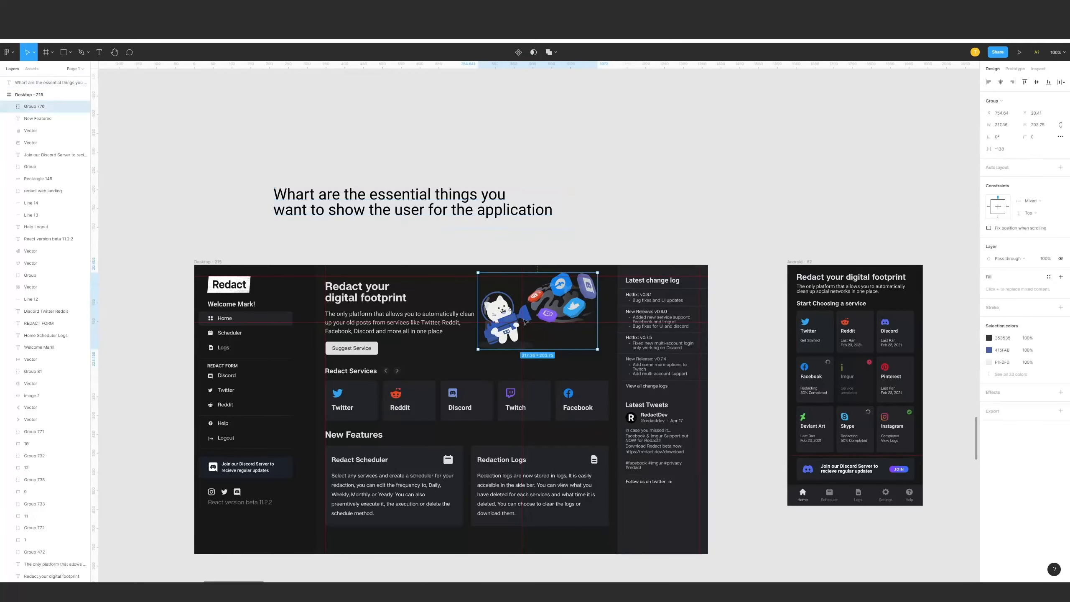
pyautogui.scroll(3, 540, 320)
pyautogui.hscroll(-5, 561, 315)
pyautogui.scroll(1, 560, 316)
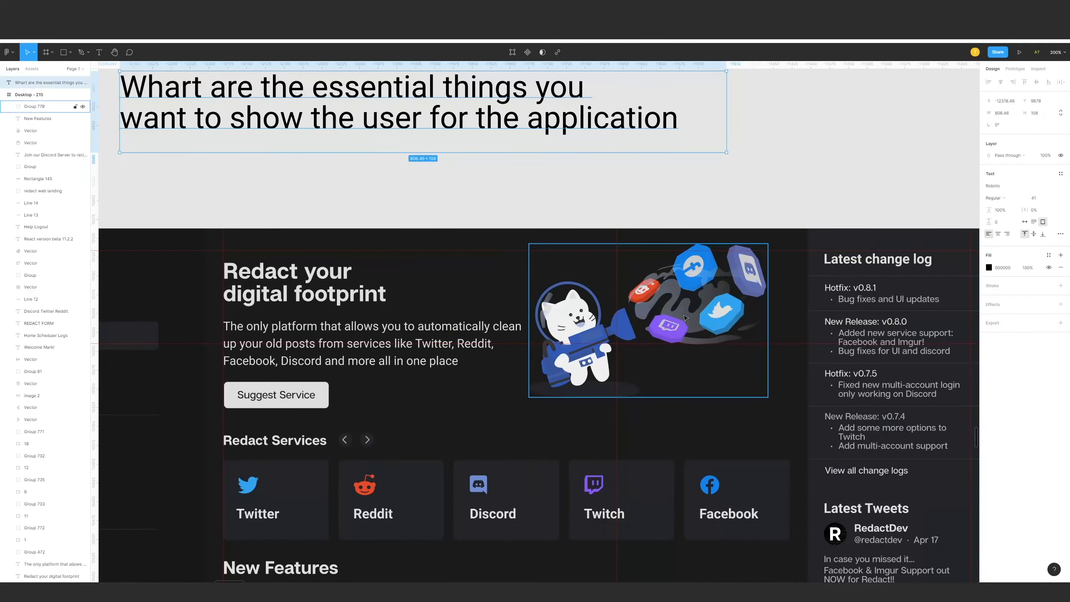
pyautogui.scroll(-3, 685, 318)
pyautogui.hscroll(3, 758, 320)
pyautogui.click(857, 322)
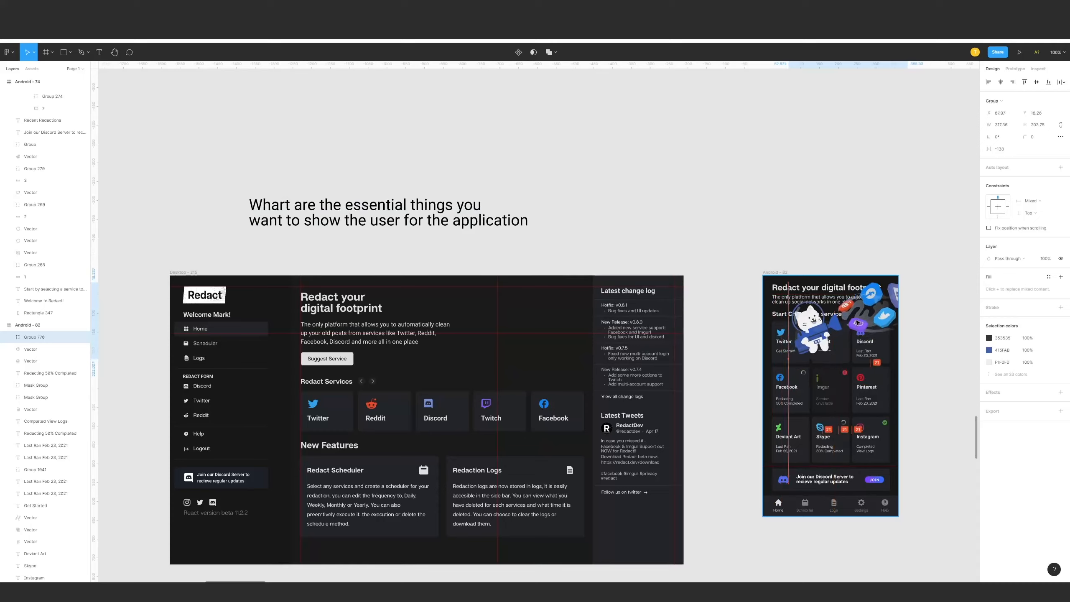
pyautogui.moveTo(857, 323); pyautogui.dragTo(839, 332)
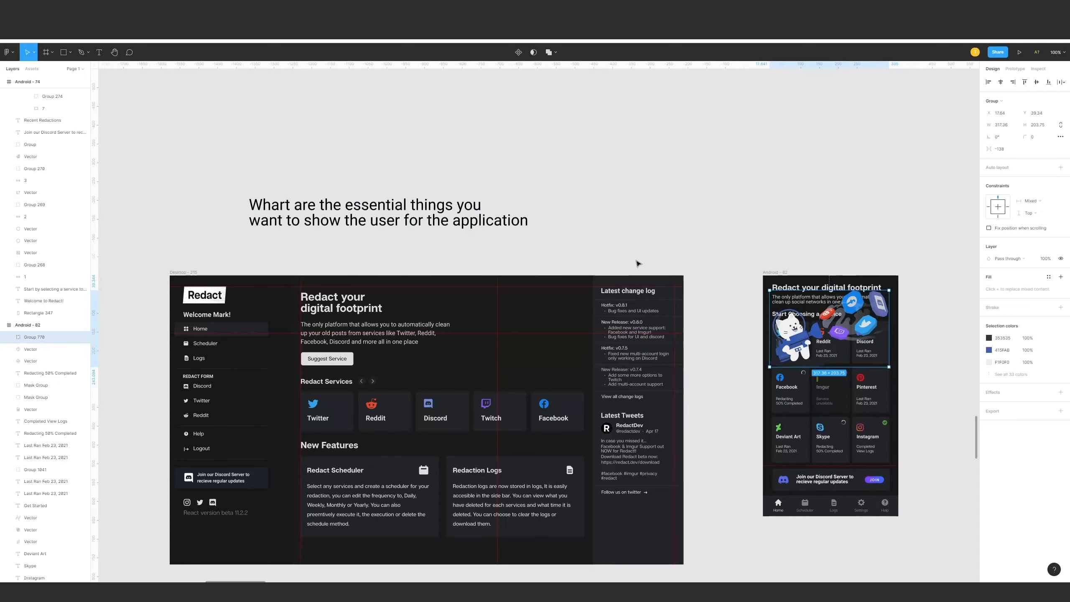
pyautogui.hotkey('ctrl', 'z')
pyautogui.click(546, 311)
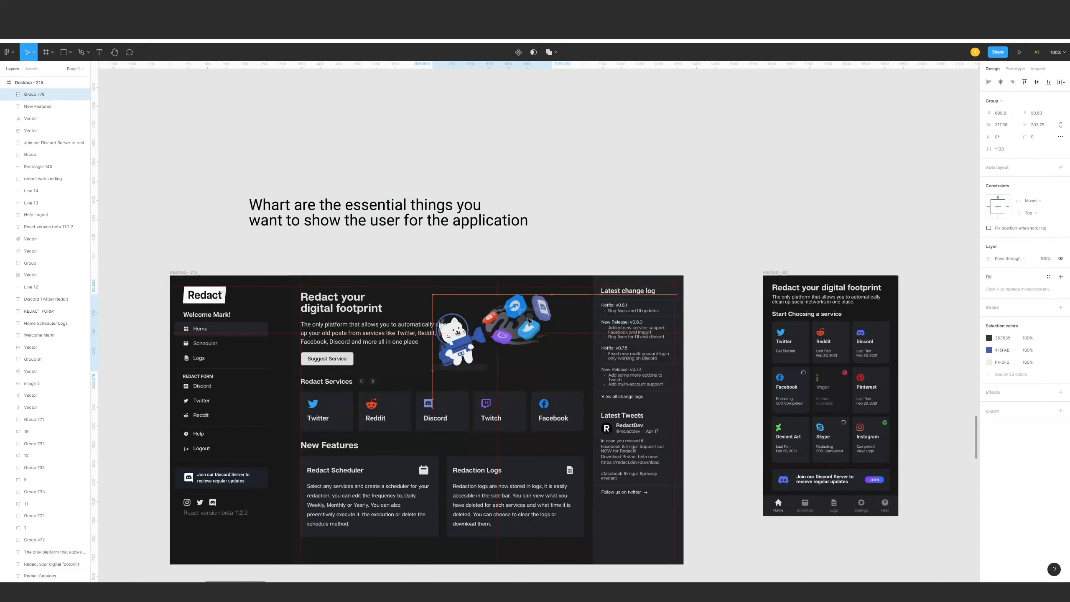
pyautogui.moveTo(546, 310)
pyautogui.mouseDown()
pyautogui.moveTo(815, 315)
pyautogui.moveTo(545, 310)
pyautogui.mouseUp()
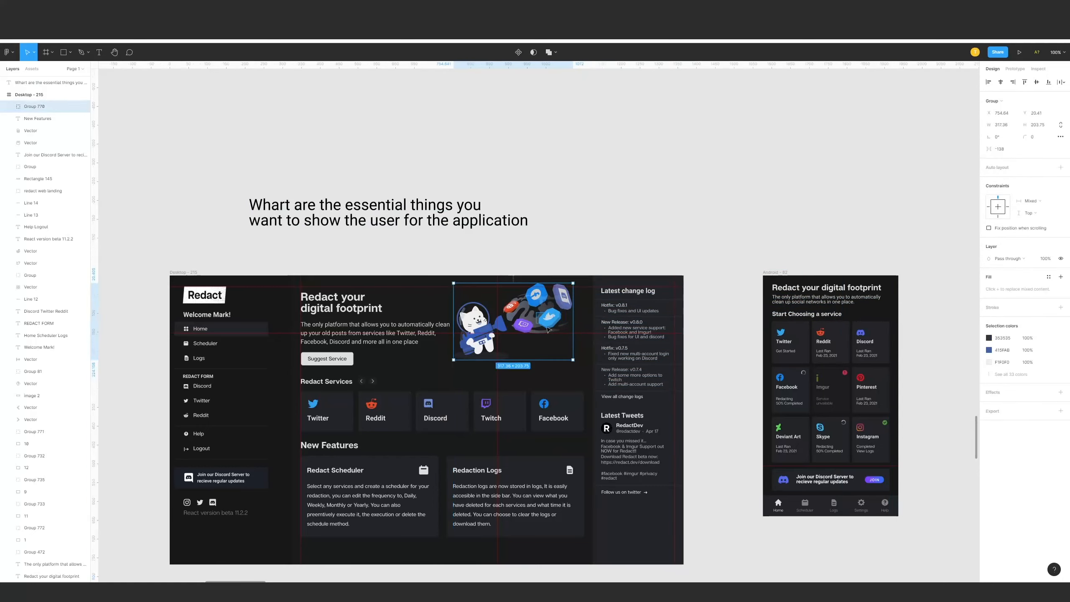
# Duplicate the Android - 82 phone frame and place the copy beside it on the right.
pyautogui.hscroll(5, 543, 316)
pyautogui.moveTo(675, 274); pyautogui.dragTo(848, 274)
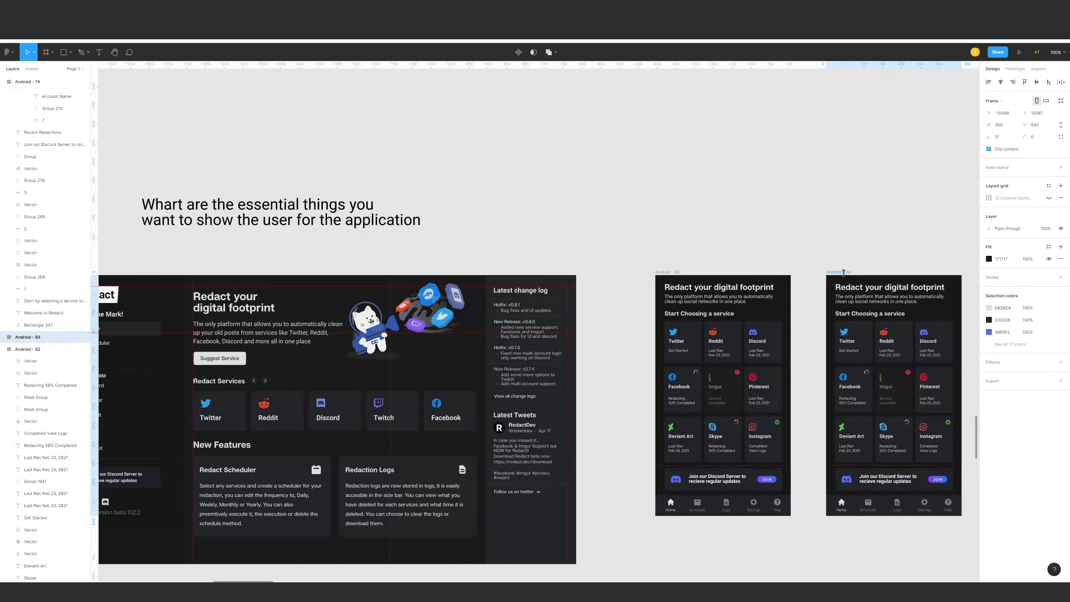
# Move the mascot illustration from the desktop frame into Android - 82 and cut it from there.
pyautogui.hscroll(-2, 355, 256)
pyautogui.moveTo(461, 301); pyautogui.dragTo(771, 287)
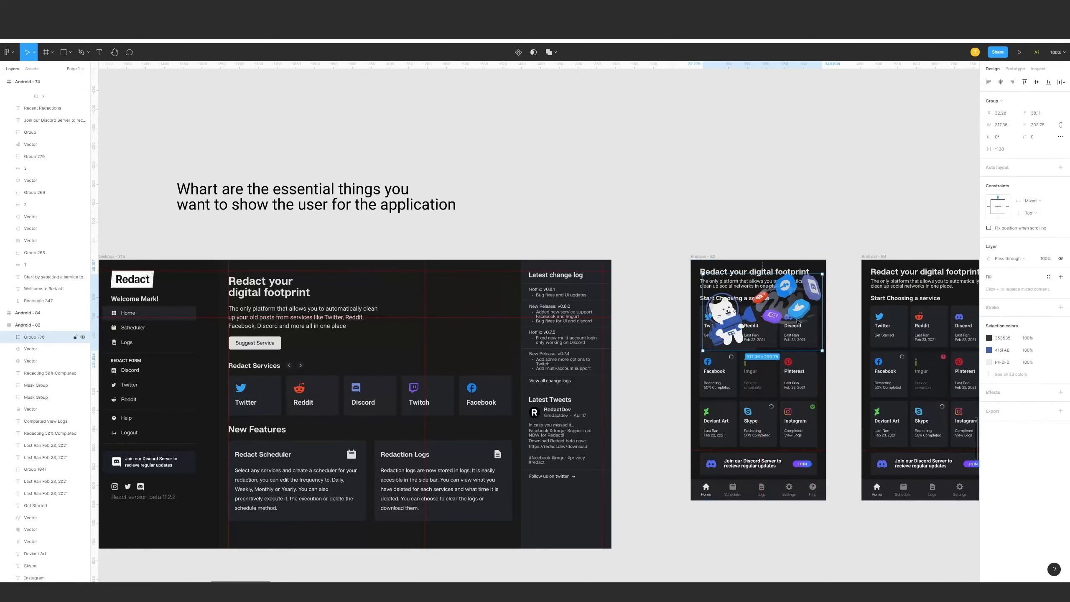
pyautogui.press('Delete')
# Group everything in Android - 82 from the "Start Choosing a service" heading down to the bottom navigation bar.
pyautogui.hscroll(5, 612, 239)
pyautogui.click(611, 237)
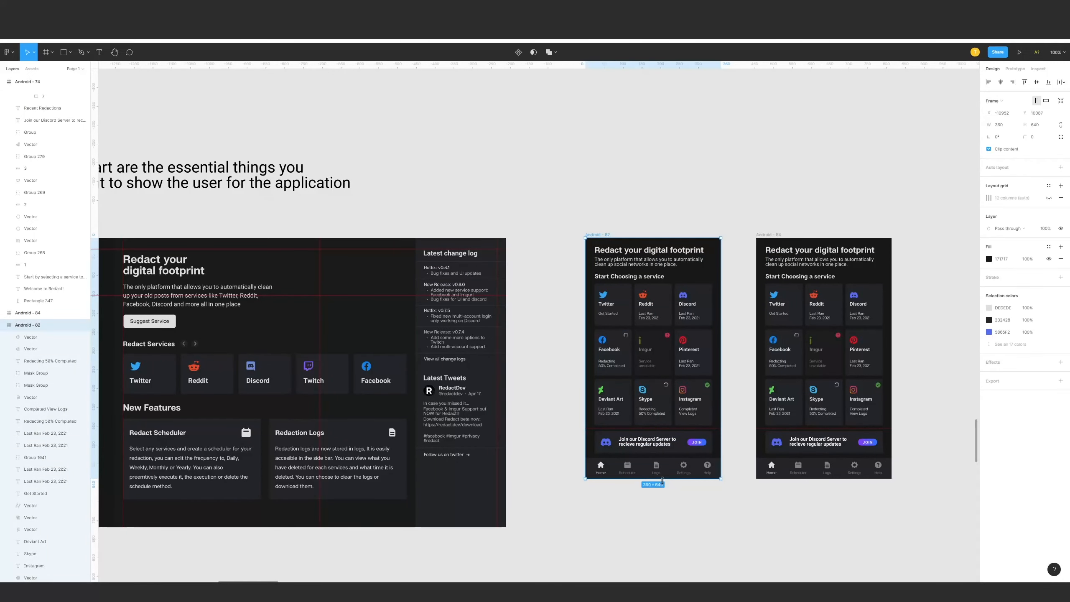
pyautogui.moveTo(662, 480)
pyautogui.mouseDown()
pyautogui.moveTo(663, 527)
pyautogui.moveTo(662, 479)
pyautogui.mouseUp()
pyautogui.moveTo(719, 514); pyautogui.dragTo(563, 280)
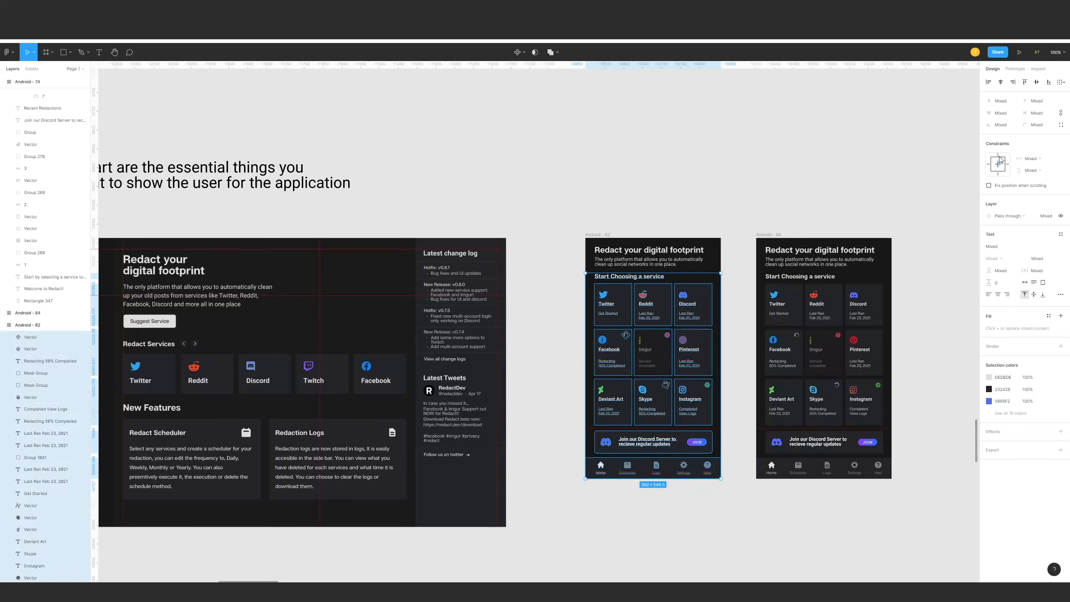
pyautogui.hotkey('ctrl', 'g')
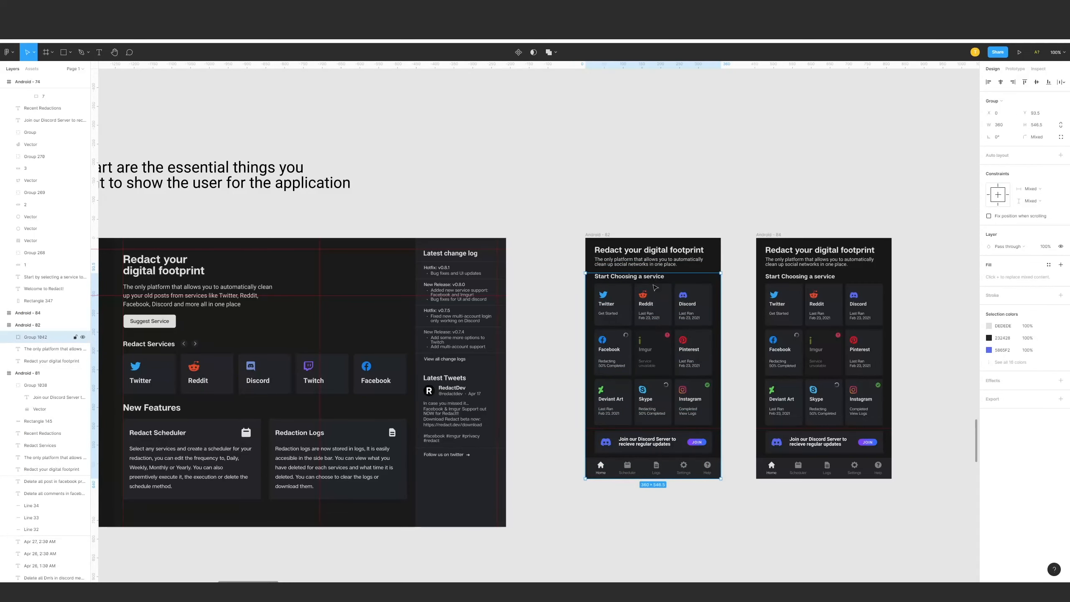
# Extend the Android - 82 frame downward to a height of 843.
pyautogui.scroll(-2, 654, 199)
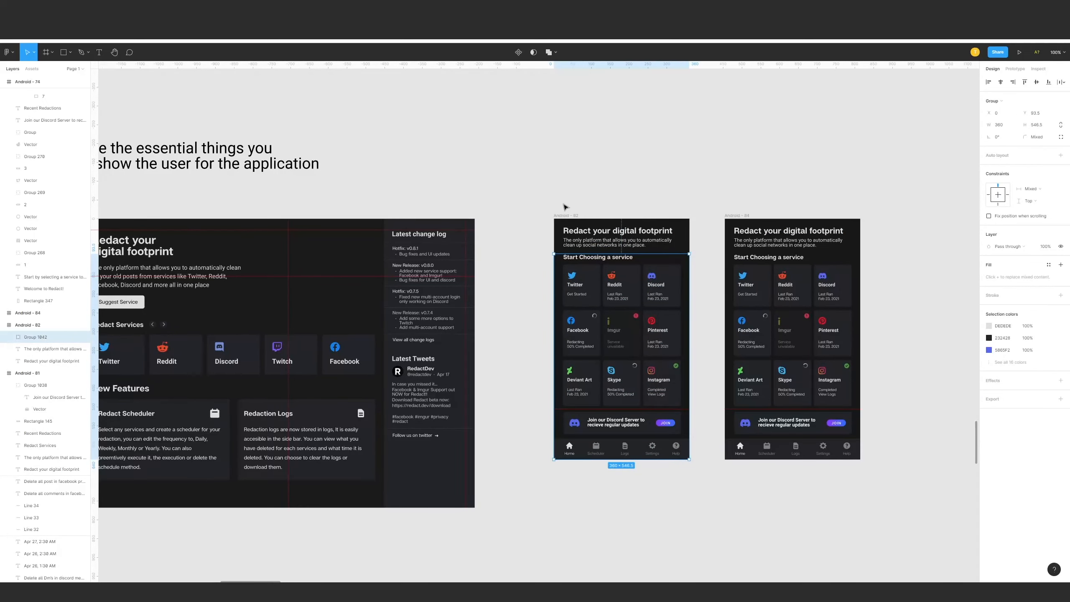
pyautogui.click(567, 216)
pyautogui.moveTo(621, 460); pyautogui.dragTo(620, 536)
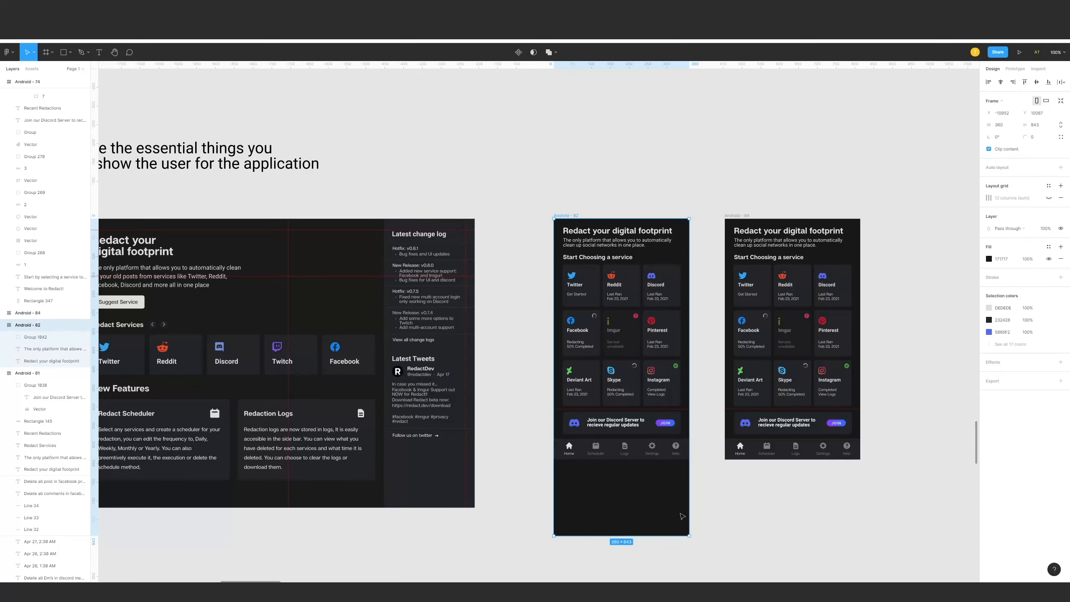
# Move the grouped services section to the bottom of the extended Android - 82 frame and paste the mascot illustration above it.
pyautogui.click(627, 303)
pyautogui.moveTo(628, 303); pyautogui.dragTo(579, 316)
pyautogui.press('Escape')
pyautogui.hotkey('ctrl', 'v')
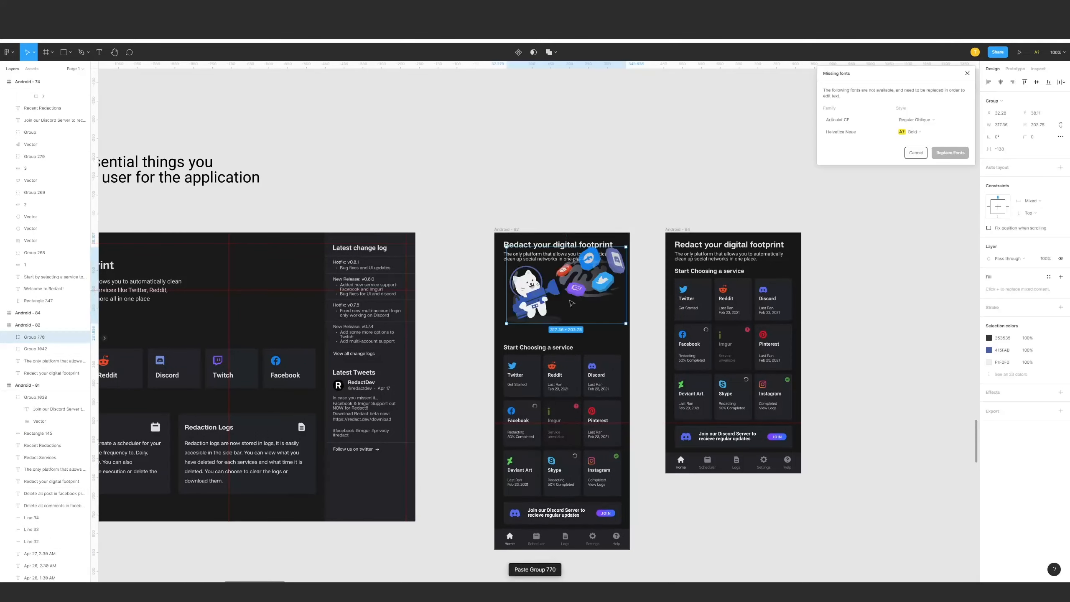
# Try cutting the illustration and wrapping the Android - 82 heading and description into a narrow left-aligned column.
pyautogui.moveTo(630, 244); pyautogui.dragTo(546, 296)
pyautogui.press('Delete')
pyautogui.click(556, 256)
pyautogui.keyDown('shift'); pyautogui.click(556, 245); pyautogui.keyUp('shift')
pyautogui.click(546, 260)
pyautogui.moveTo(568, 258); pyautogui.dragTo(567, 256)
pyautogui.click(567, 295)
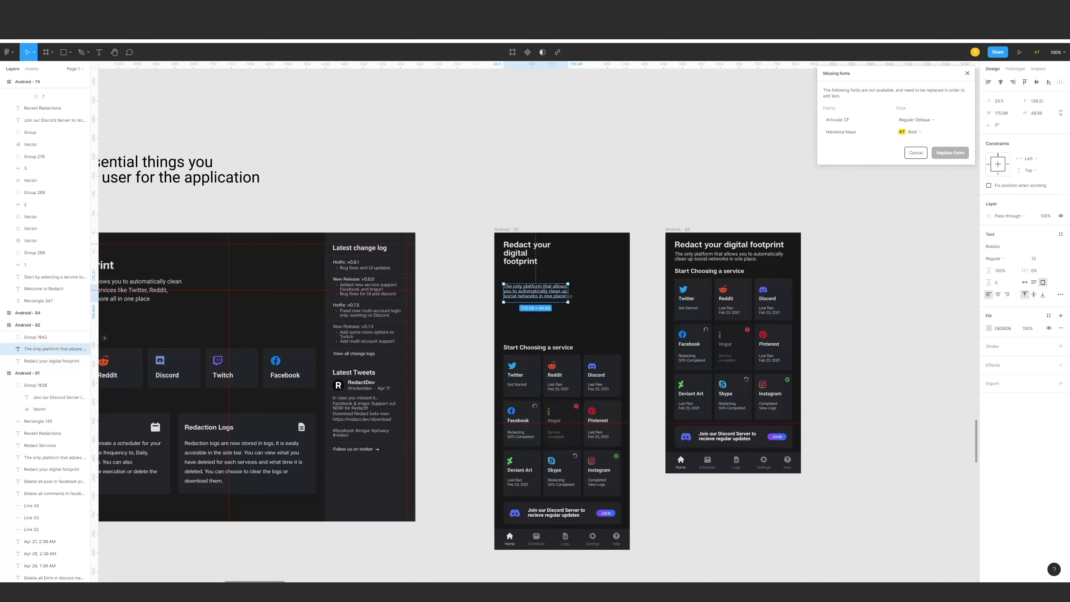
# Try pasting the mascot illustration back and scaling it to about 180 × 114 beside the narrow heading.
pyautogui.moveTo(567, 295); pyautogui.dragTo(639, 264)
pyautogui.hotkey('ctrl', 'v')
pyautogui.moveTo(614, 292); pyautogui.dragTo(607, 277)
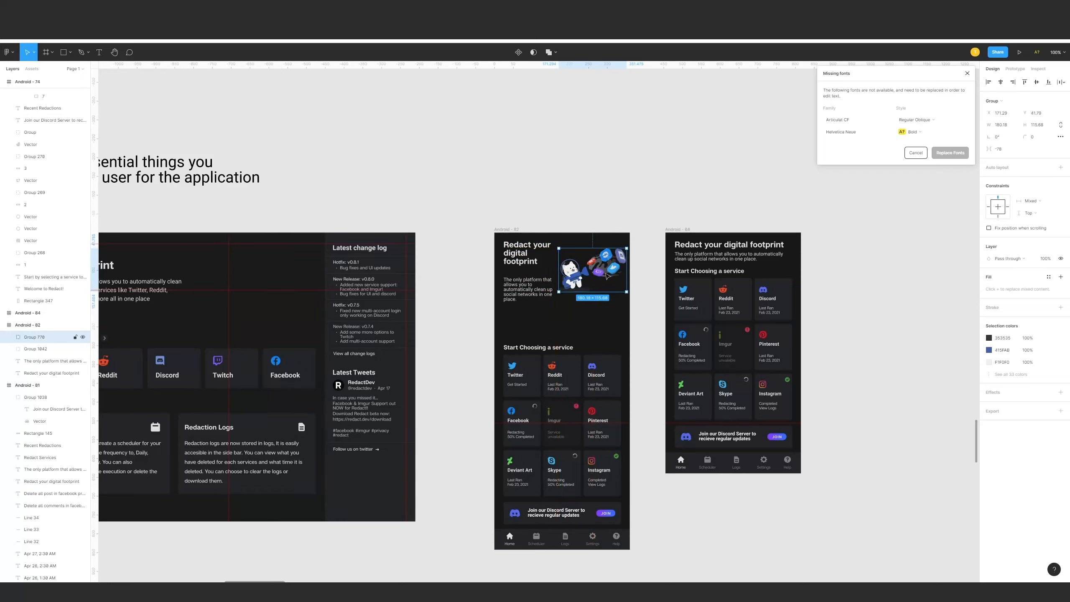
# Undo the side-by-side header changes in Android - 82 back to the single-line heading and full-width description.
pyautogui.hotkey('ctrl', 'z')
pyautogui.hotkey('ctrl', 'z')
pyautogui.hotkey('ctrl', 'z')
pyautogui.hotkey('ctrl', 'z')
pyautogui.hotkey('ctrl', 'z')
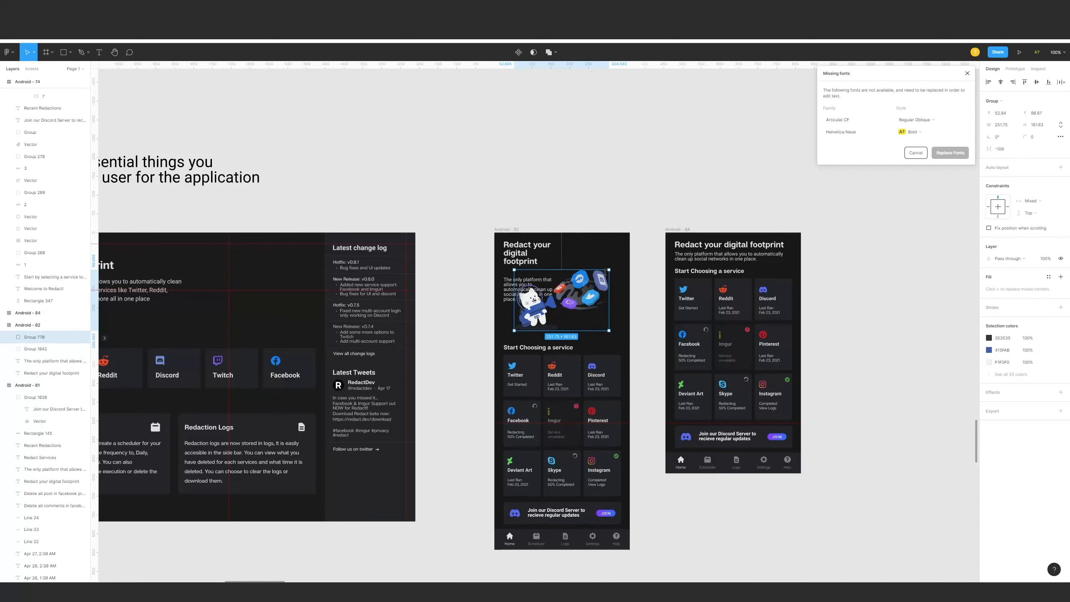
pyautogui.hotkey('ctrl', 'z')
pyautogui.hotkey('ctrl', 'z')
pyautogui.hotkey('ctrl', 'z')
pyautogui.hotkey('ctrl', 'z')
pyautogui.hotkey('ctrl', 'z')
pyautogui.hotkey('ctrl', 'z')
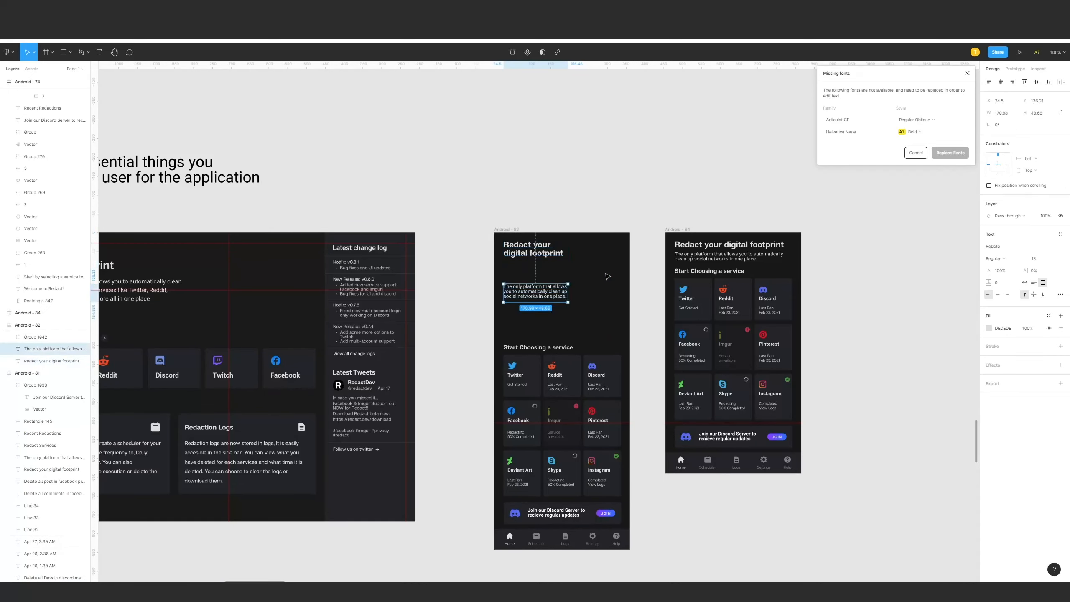
pyautogui.hotkey('ctrl', 'shift', 'z')
pyautogui.hotkey('ctrl', 'shift', 'z')
pyautogui.hotkey('ctrl', 'shift', 'z')
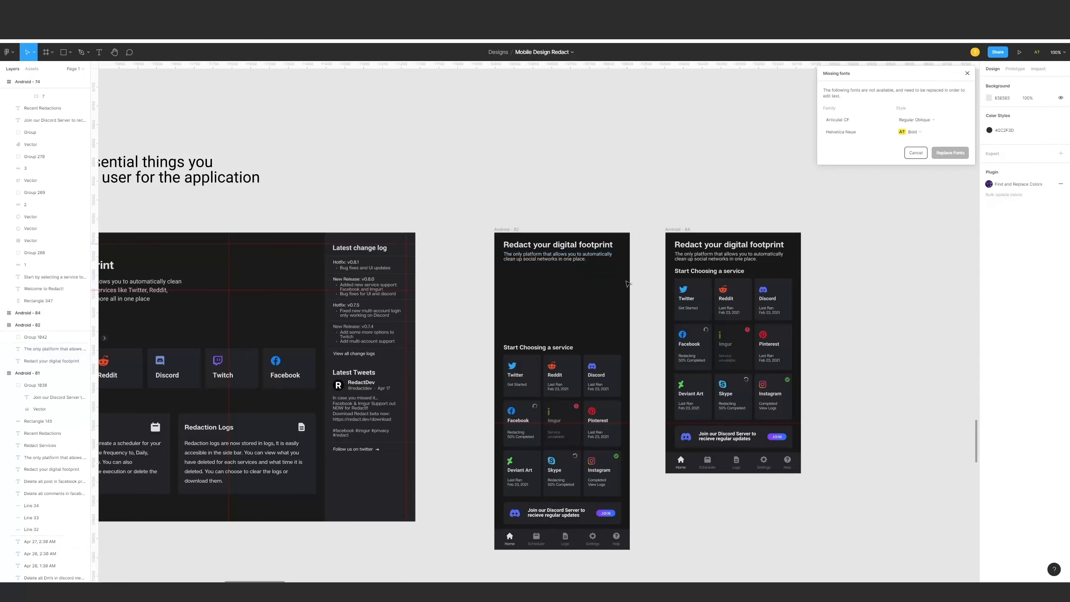
# Place the mascot illustration, slightly scaled down, between the description and the "Start Choosing a service" heading in Android - 82.
pyautogui.click(640, 276)
pyautogui.moveTo(640, 277); pyautogui.dragTo(489, 291)
# Draw a rectangle about 365 × 640 matching the Android - 84 screen and set it aside on the empty canvas.
pyautogui.press('r')
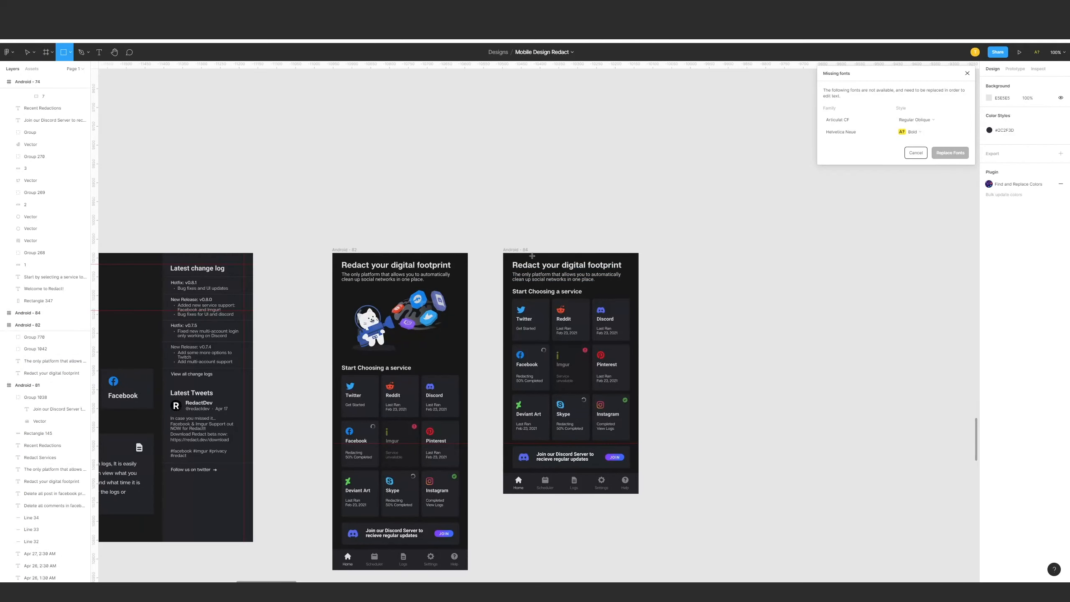
pyautogui.moveTo(503, 252)
pyautogui.mouseDown()
pyautogui.moveTo(632, 442)
pyautogui.moveTo(640, 494)
pyautogui.mouseUp()
pyautogui.moveTo(615, 459); pyautogui.dragTo(797, 427)
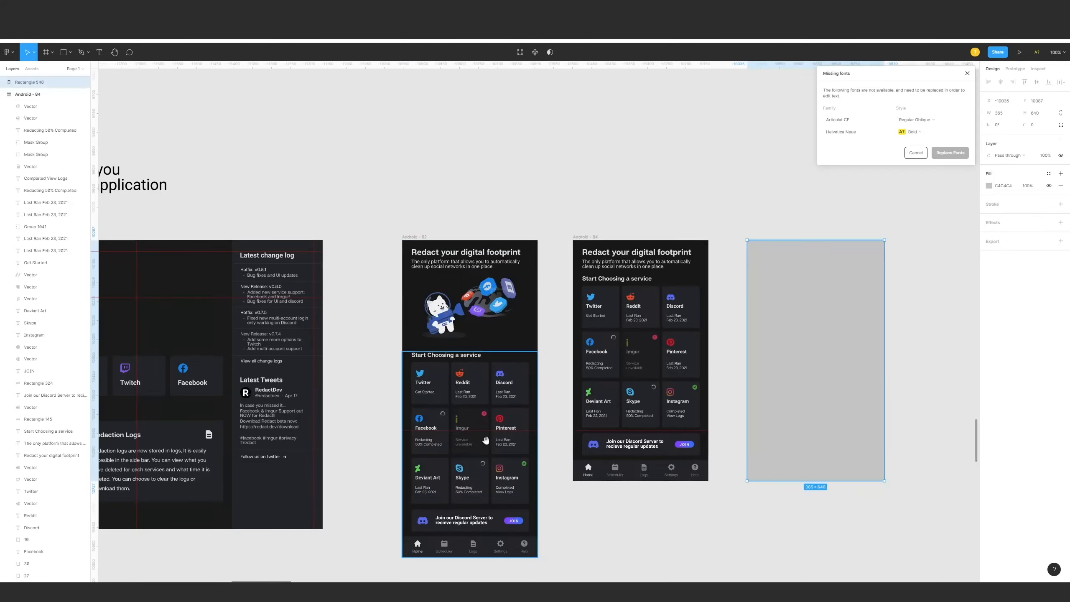
pyautogui.moveTo(75, 228); pyautogui.dragTo(313, 215)
pyautogui.moveTo(182, 213); pyautogui.dragTo(428, 246)
pyautogui.moveTo(312, 256); pyautogui.dragTo(111, 256)
pyautogui.hscroll(7, 861, 331)
pyautogui.hscroll(3, 861, 331)
# Shorten a copy of the rectangle to about 365 × 260.48 over Android - 82's header area and align it with the full-size rectangle's top.
pyautogui.moveTo(807, 342); pyautogui.dragTo(504, 458)
pyautogui.moveTo(506, 524); pyautogui.dragTo(535, 346)
pyautogui.hotkey('ctrl', 'z')
pyautogui.moveTo(516, 486); pyautogui.dragTo(536, 344)
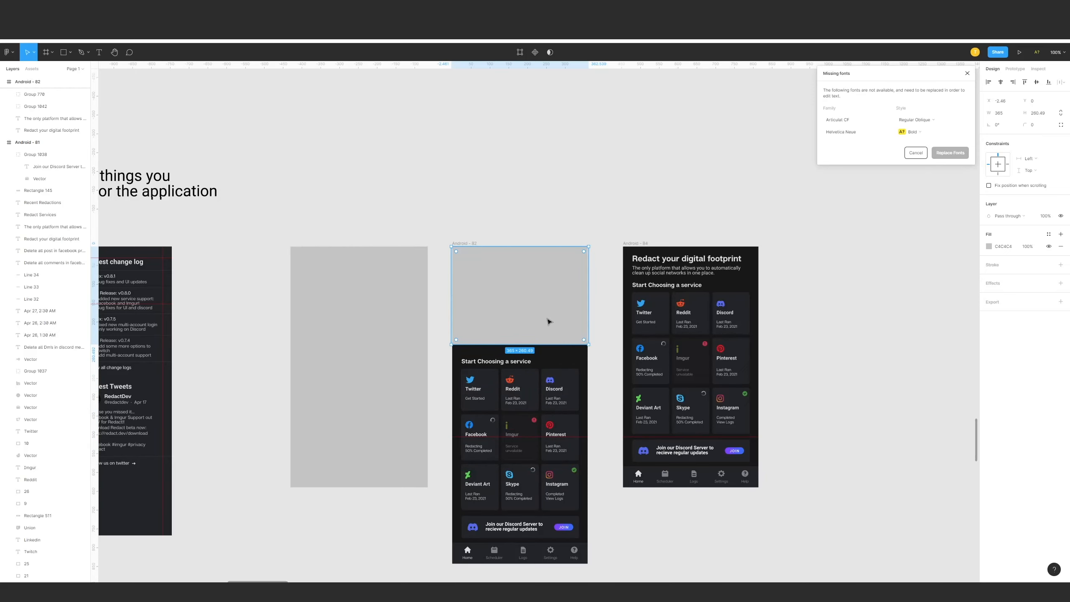
pyautogui.moveTo(515, 305); pyautogui.dragTo(390, 301)
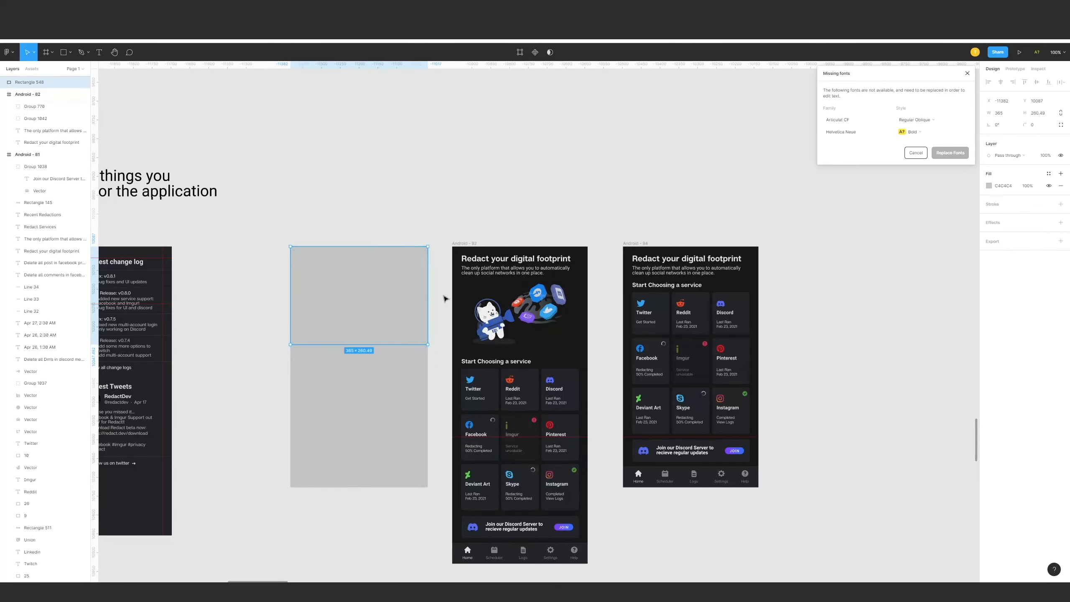
# Fill the shorter header rectangle with red and send the full-size gray rectangle behind it.
pyautogui.click(989, 186)
pyautogui.click(973, 218)
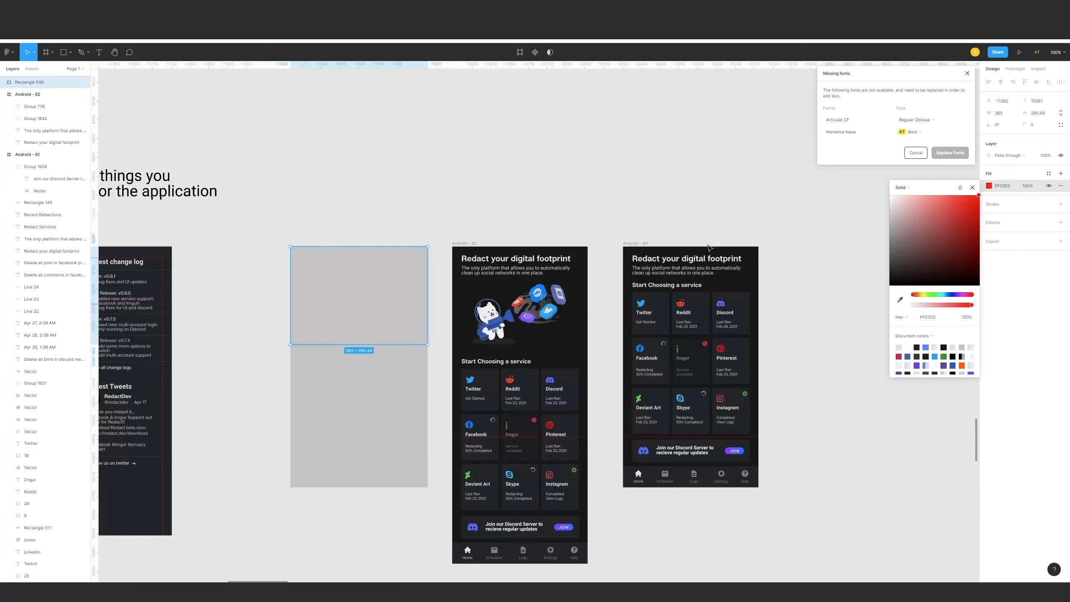
pyautogui.click(543, 182)
pyautogui.moveTo(385, 370)
pyautogui.mouseDown()
pyautogui.moveTo(379, 389)
pyautogui.moveTo(401, 380)
pyautogui.mouseUp()
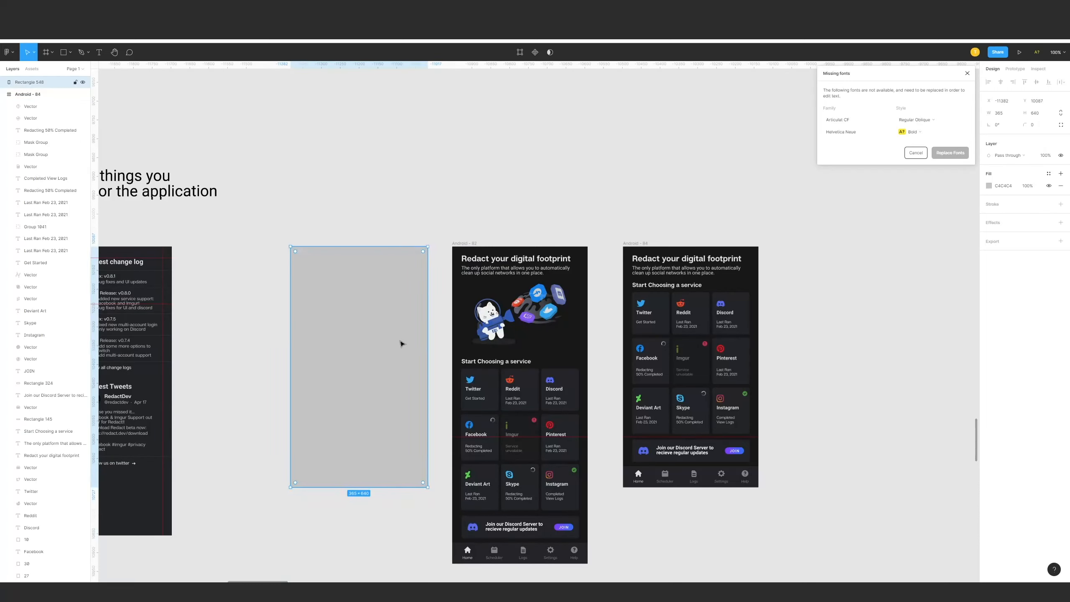
pyautogui.hotkey('ctrl', '[')
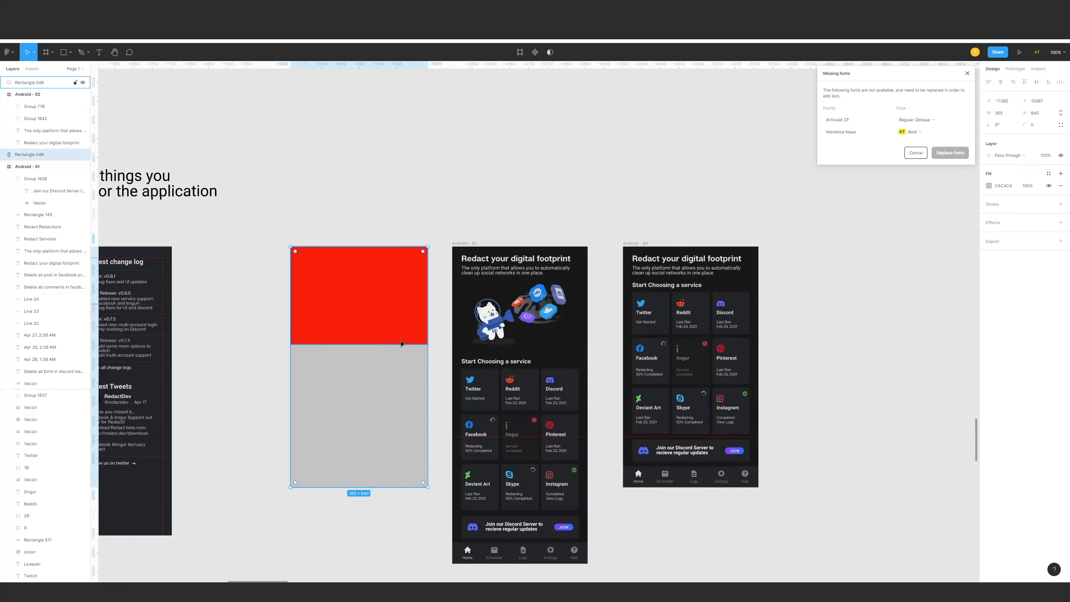
# Examine the Redact Services cards within the Desktop - 215 home page layout.
pyautogui.moveTo(367, 239); pyautogui.dragTo(499, 320)
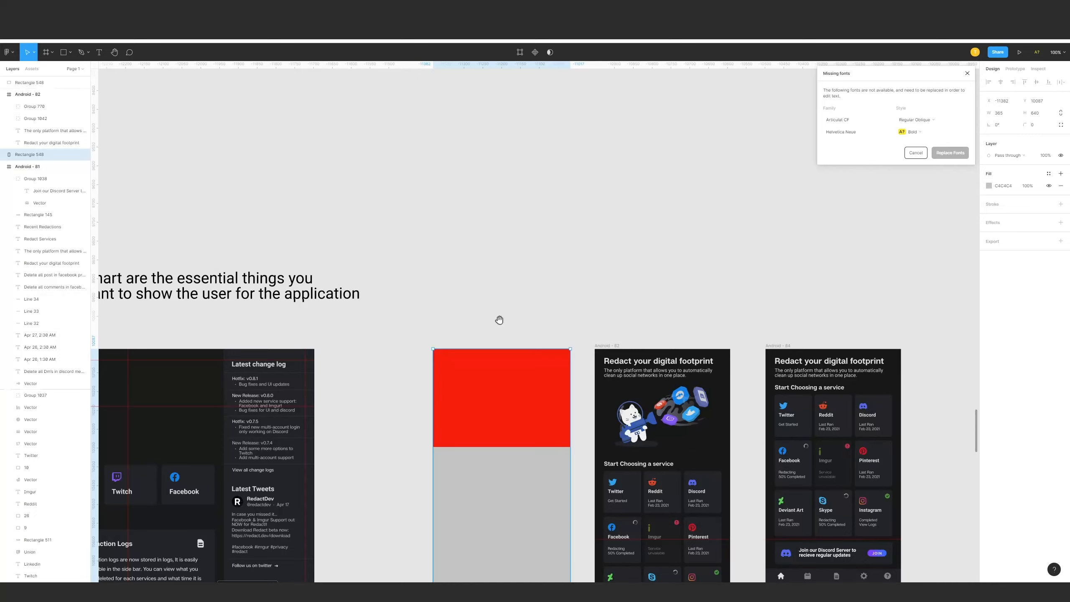
pyautogui.hscroll(-10, 499, 320)
pyautogui.scroll(-3, 500, 320)
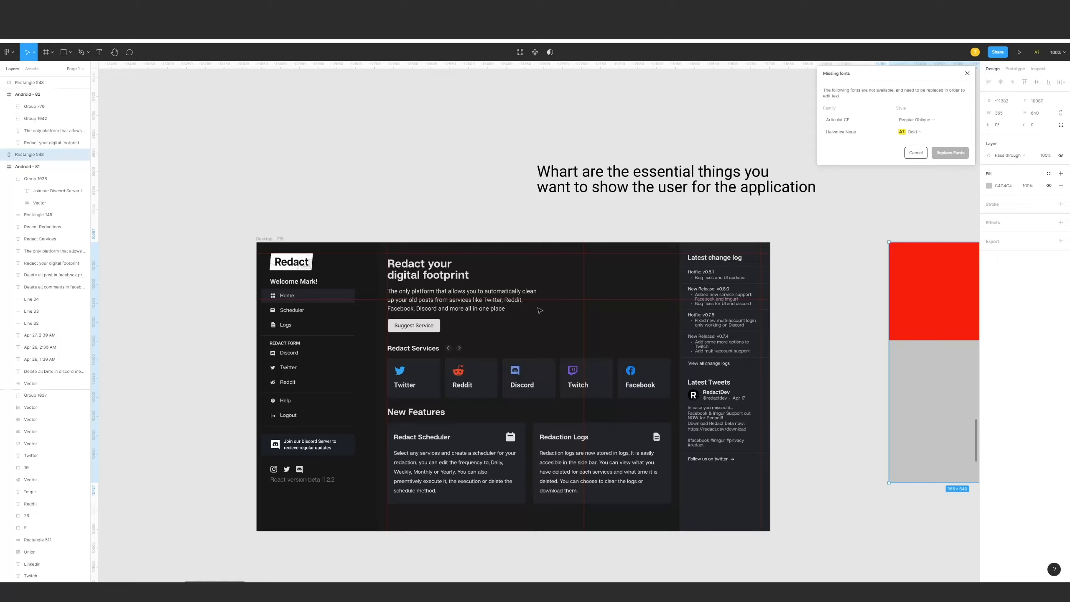
pyautogui.click(632, 381)
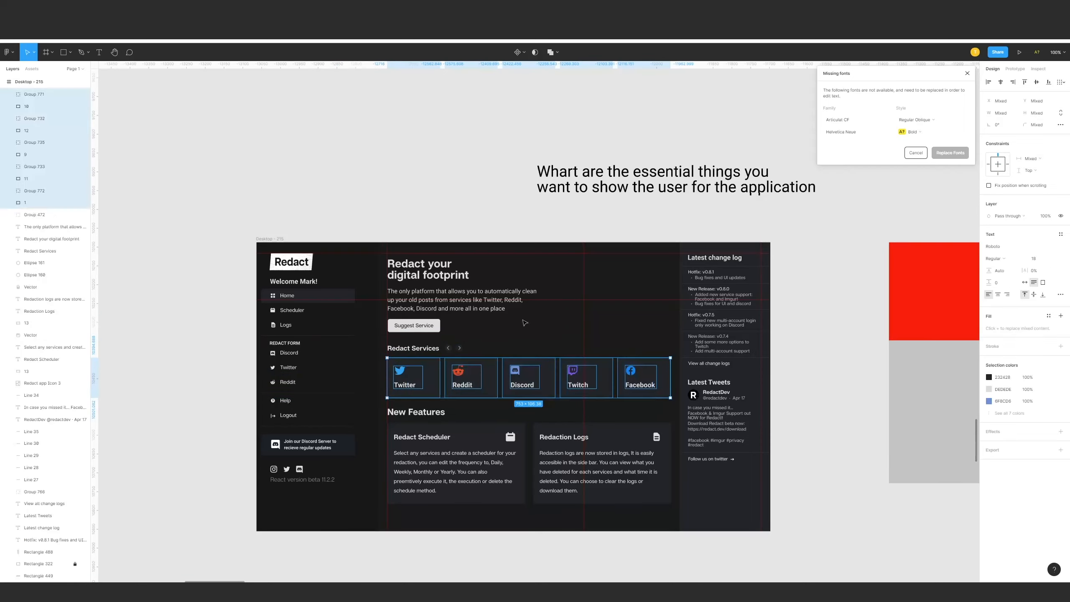
pyautogui.hscroll(5, 438, 404)
pyautogui.scroll(4, 438, 405)
pyautogui.click(460, 371)
pyautogui.hscroll(-5, 460, 371)
pyautogui.scroll(-2, 460, 371)
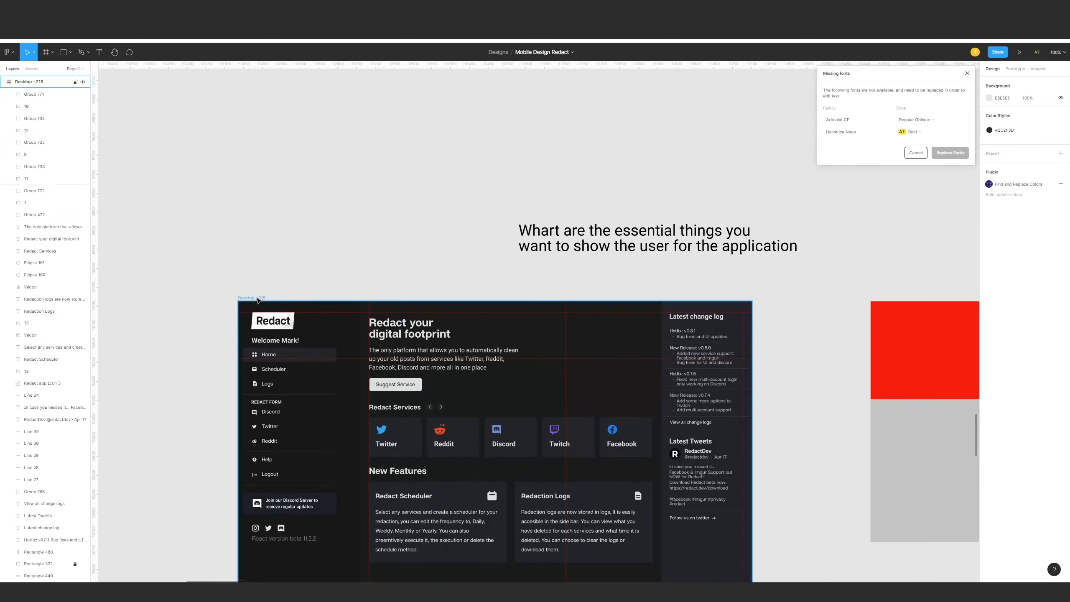
# Compare the whole Desktop - 215 frame with the red-and-gray screen diagram and the two phone layouts.
pyautogui.click(327, 290)
pyautogui.hscroll(5, 328, 291)
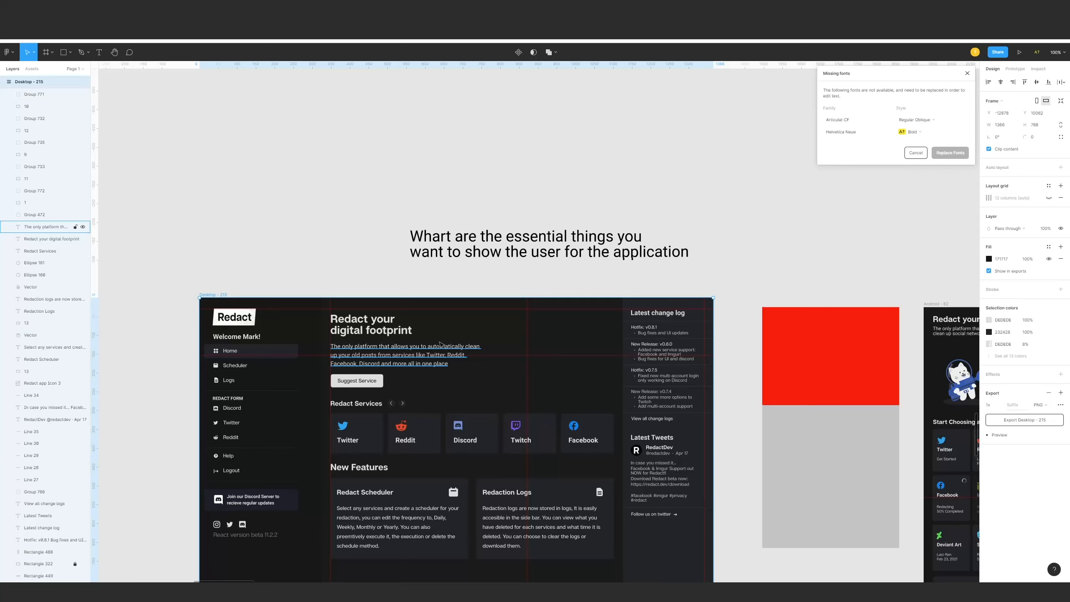
pyautogui.hscroll(6, 556, 246)
pyautogui.scroll(-1, 556, 246)
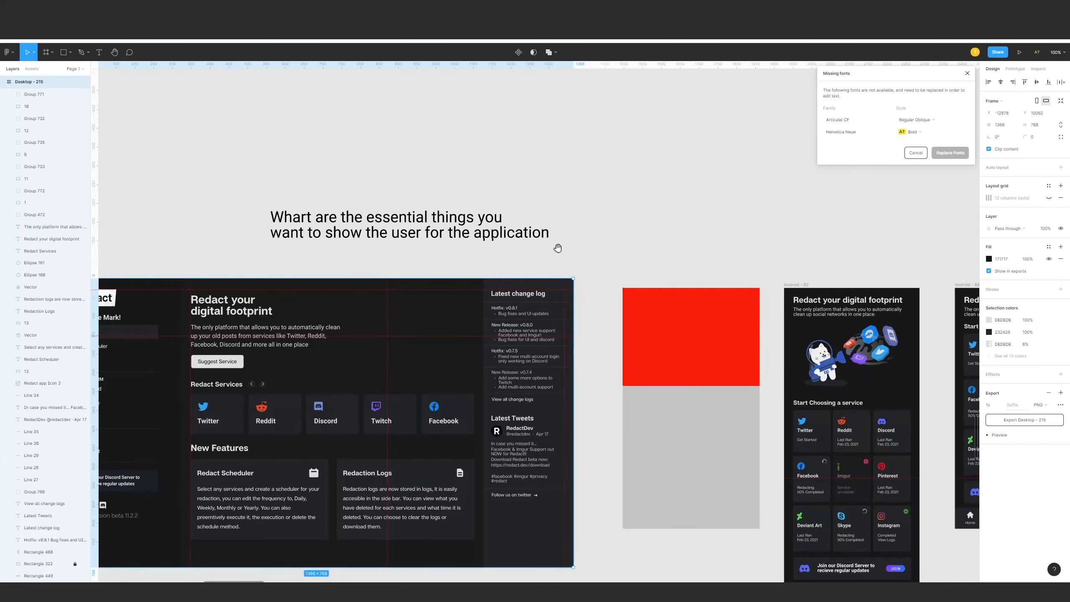
pyautogui.scroll(-2, 573, 254)
pyautogui.hscroll(3, 626, 222)
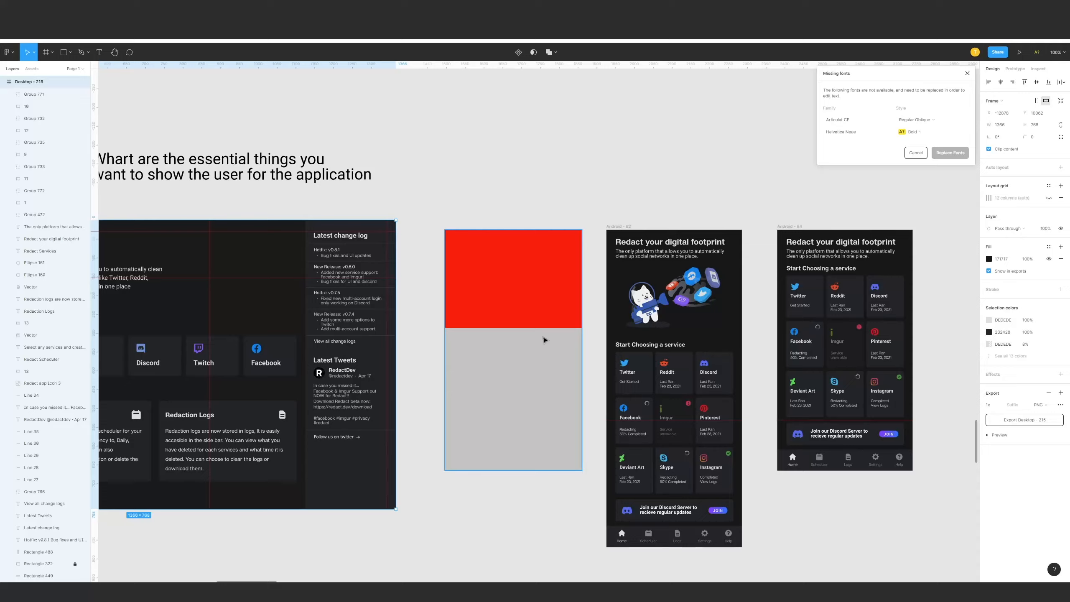
pyautogui.hscroll(3, 545, 340)
pyautogui.scroll(1, 545, 340)
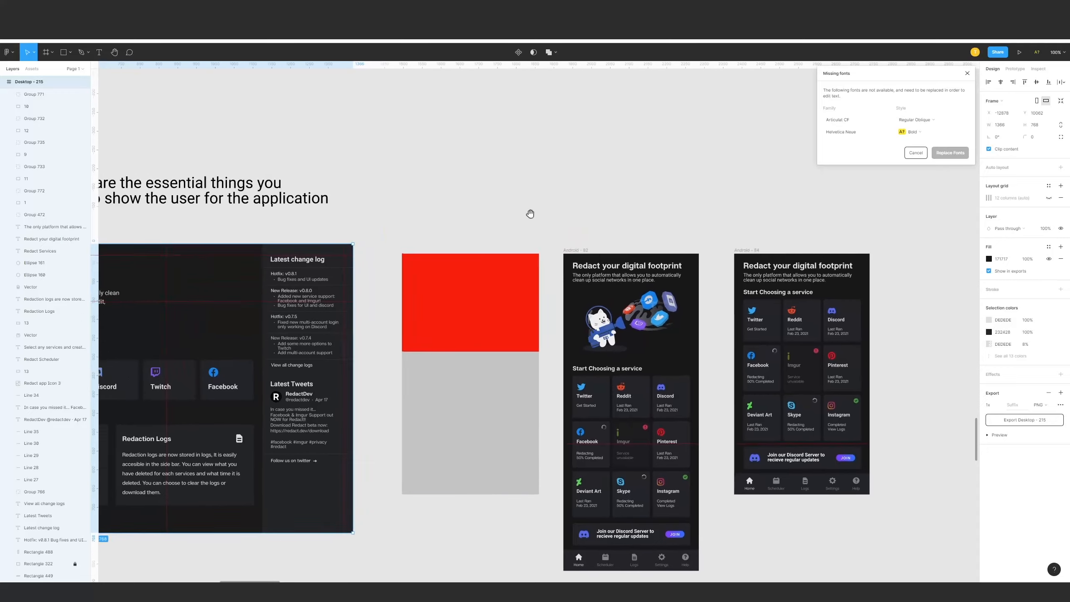
# Try moving the red rectangle up past the top edge of the gray screen rectangle.
pyautogui.click(491, 415)
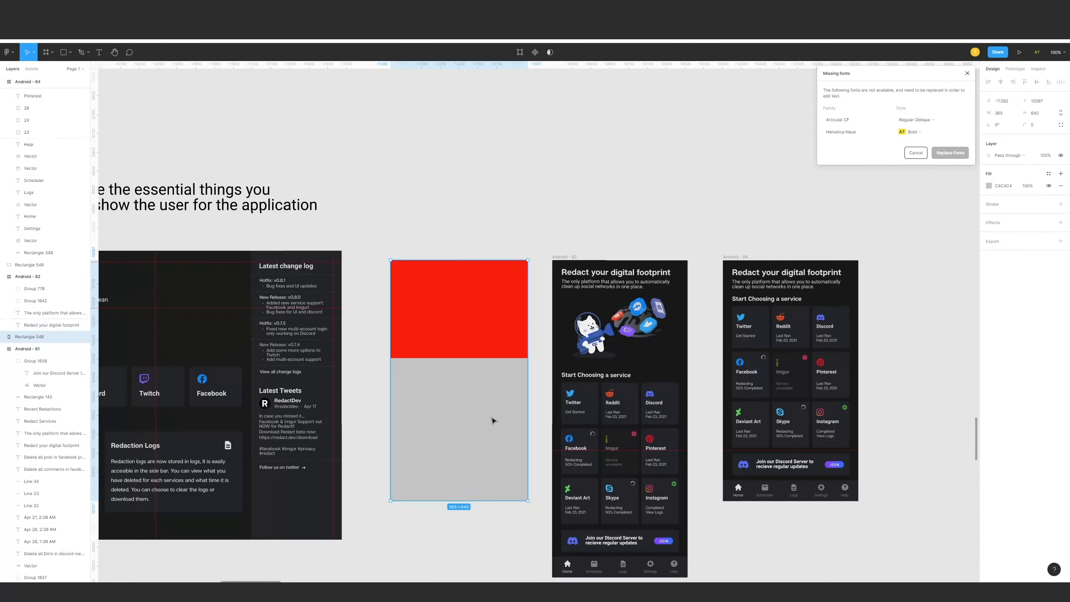
pyautogui.moveTo(492, 337); pyautogui.dragTo(492, 321)
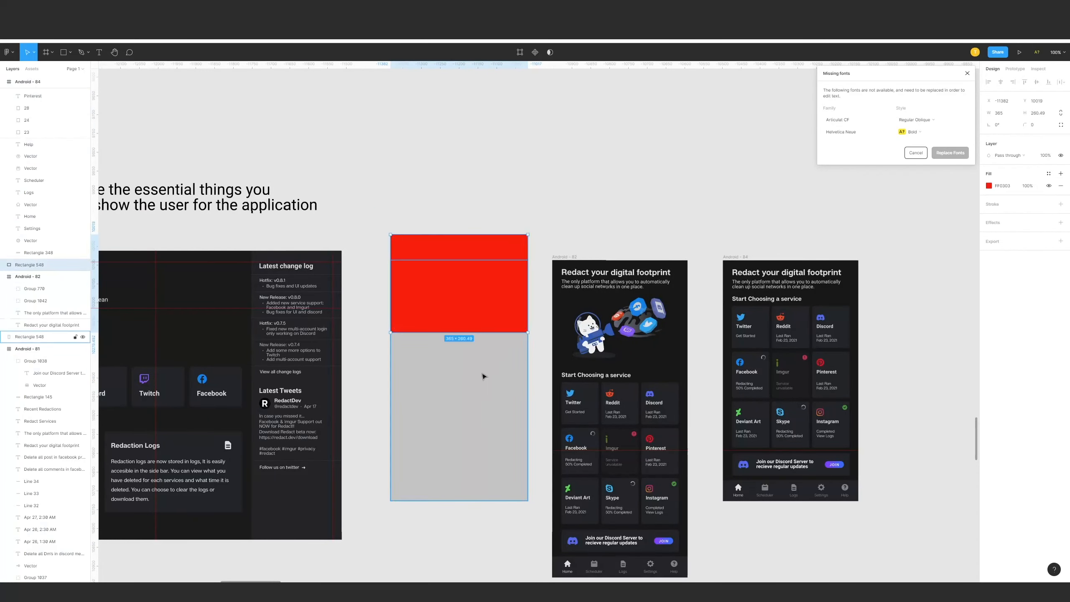
pyautogui.hotkey('ctrl', 'z')
# Select the red and gray rectangles together and move them to the far side of Android - 84.
pyautogui.moveTo(494, 422); pyautogui.dragTo(487, 409)
pyautogui.moveTo(508, 321)
pyautogui.mouseDown()
pyautogui.moveTo(520, 342)
pyautogui.moveTo(510, 317)
pyautogui.mouseUp()
pyautogui.keyDown('shift'); pyautogui.click(520, 342); pyautogui.keyUp('shift')
pyautogui.moveTo(602, 229); pyautogui.dragTo(664, 204)
pyautogui.click(649, 295)
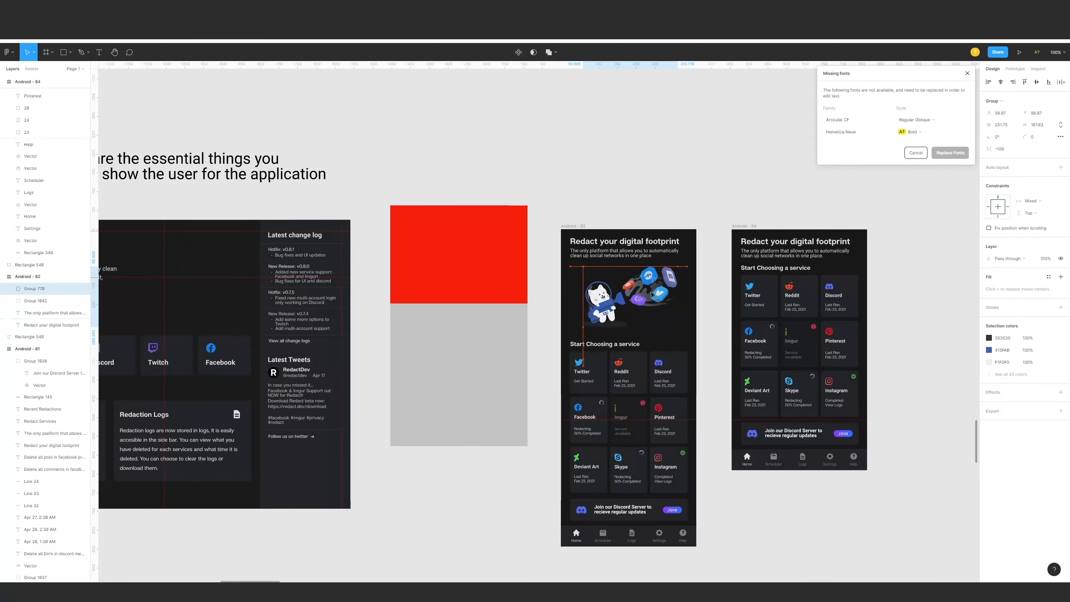
pyautogui.hotkey('ctrl', 'z')
pyautogui.moveTo(683, 263); pyautogui.dragTo(521, 298)
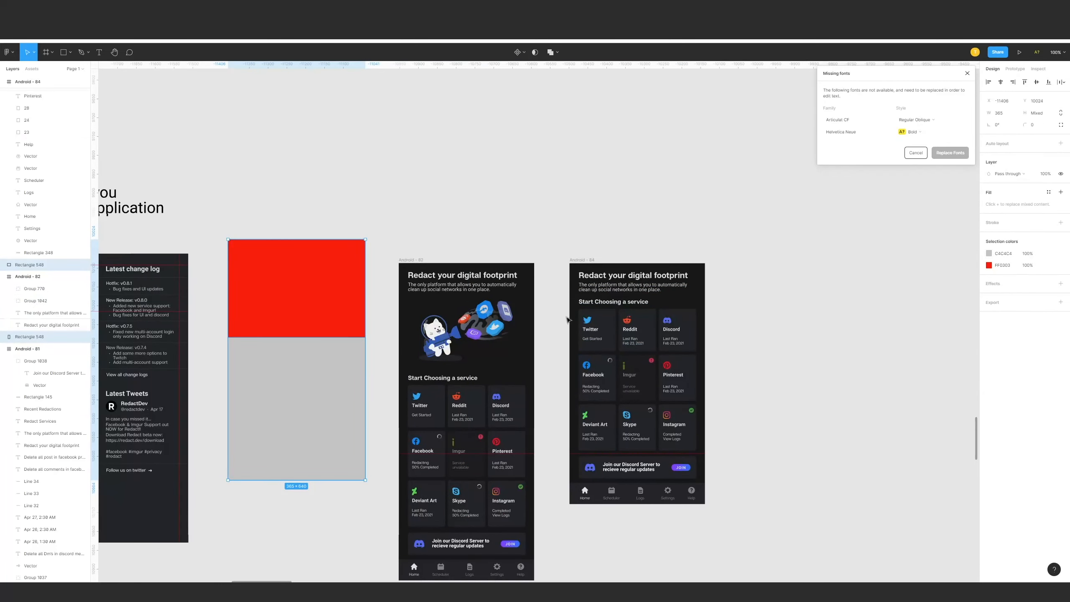
pyautogui.moveTo(524, 337); pyautogui.dragTo(607, 309)
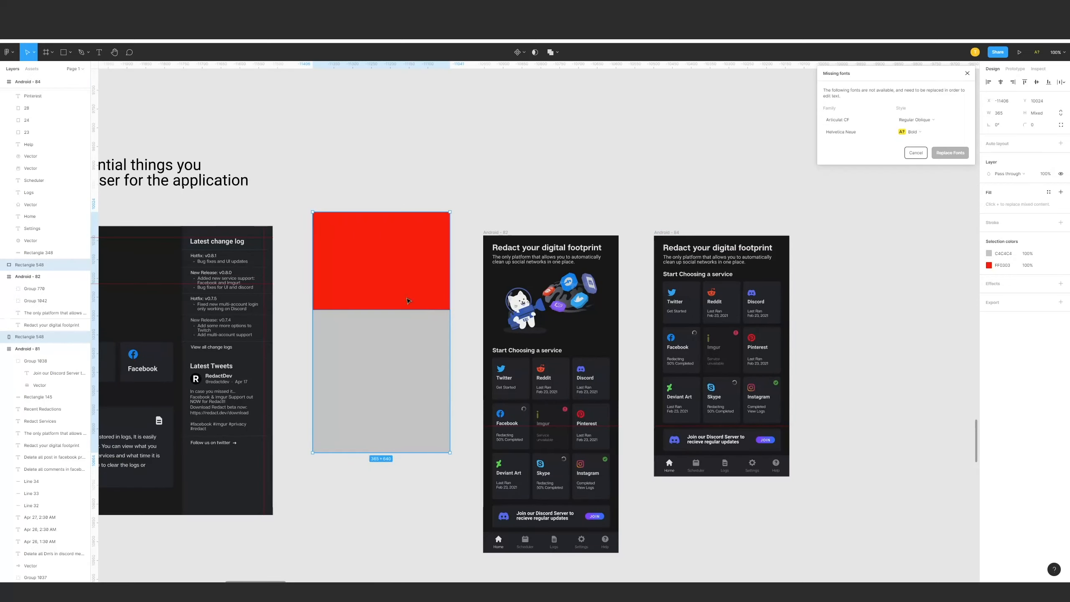
pyautogui.moveTo(341, 258); pyautogui.dragTo(870, 288)
# Move the Desktop - 215 frame closer to Android - 82, into the gap left by the rectangles.
pyautogui.hscroll(-10, 366, 206)
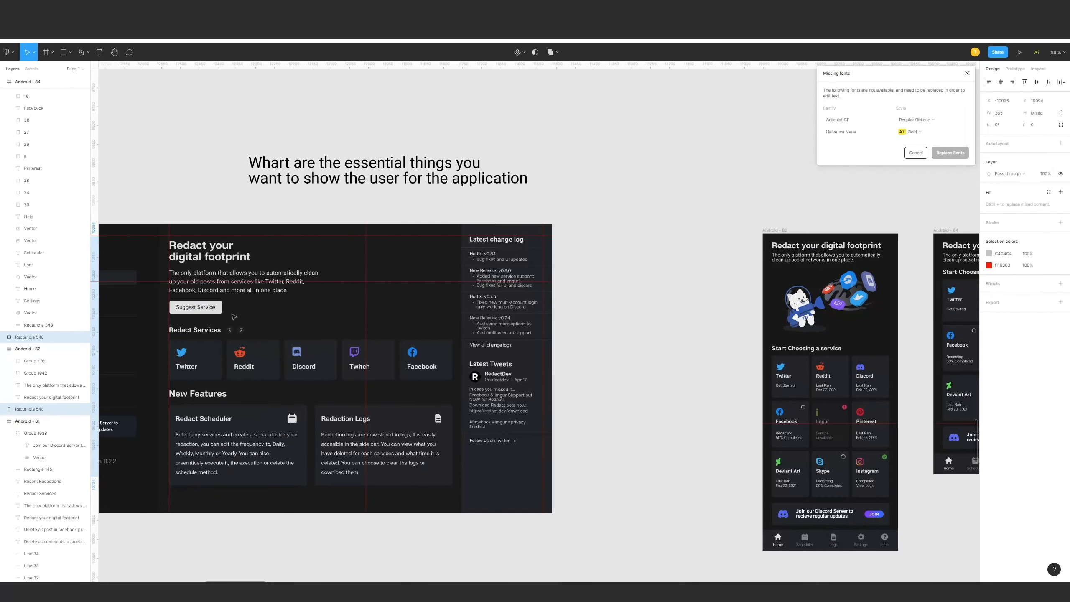
pyautogui.moveTo(265, 236); pyautogui.dragTo(432, 238)
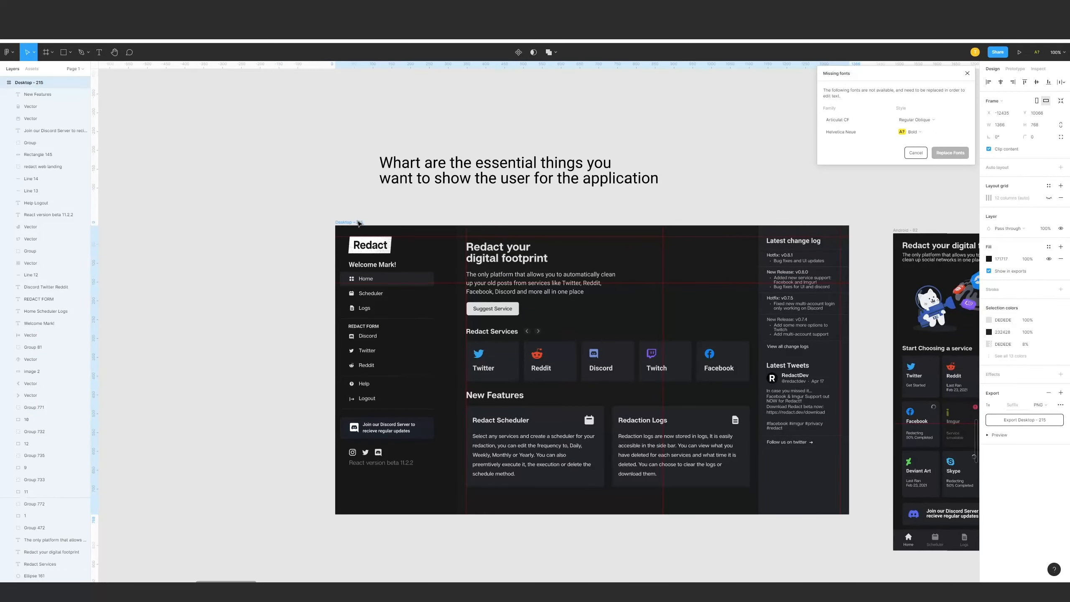
pyautogui.hscroll(5, 531, 293)
pyautogui.hscroll(15, 531, 293)
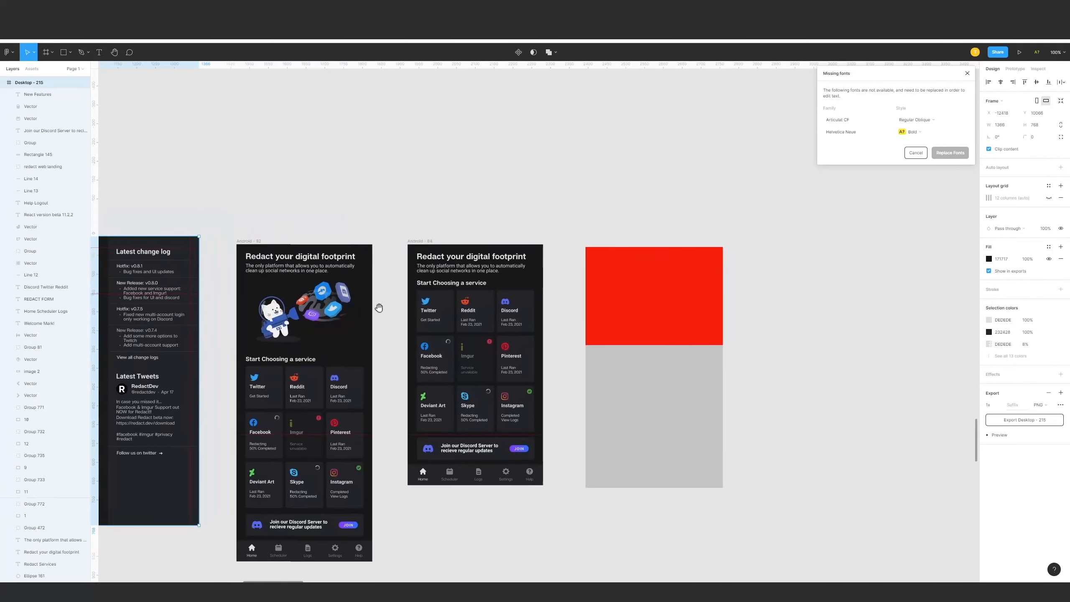
# Examine the Android - 84 layout without the illustration alongside Android - 82 and the screen diagram.
pyautogui.click(578, 296)
pyautogui.scroll(5, 573, 294)
pyautogui.hscroll(-5, 695, 279)
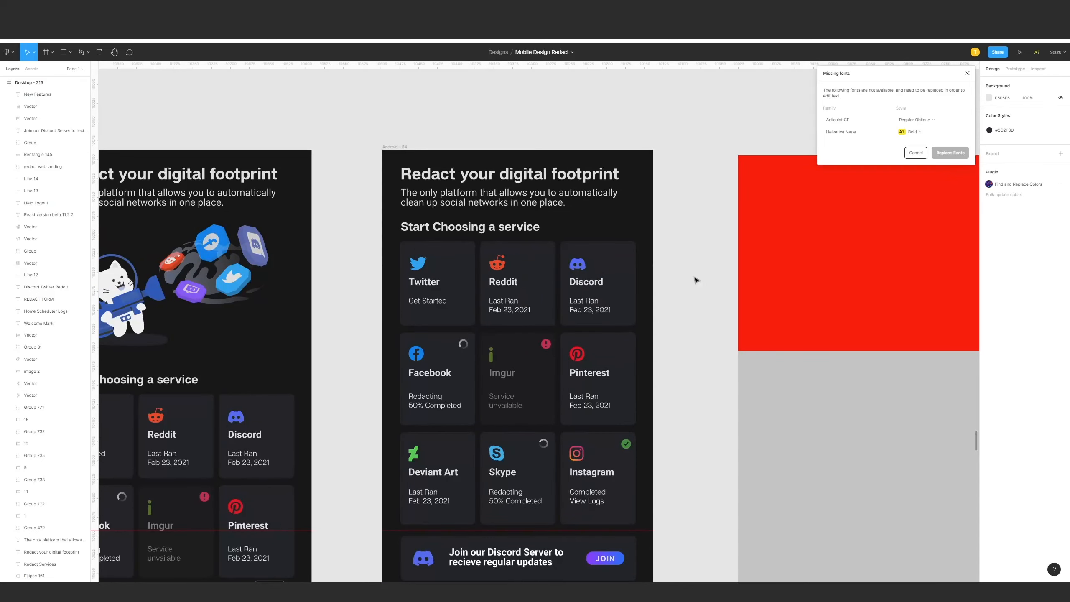
pyautogui.scroll(-5, 696, 281)
pyautogui.moveTo(696, 281); pyautogui.dragTo(884, 291)
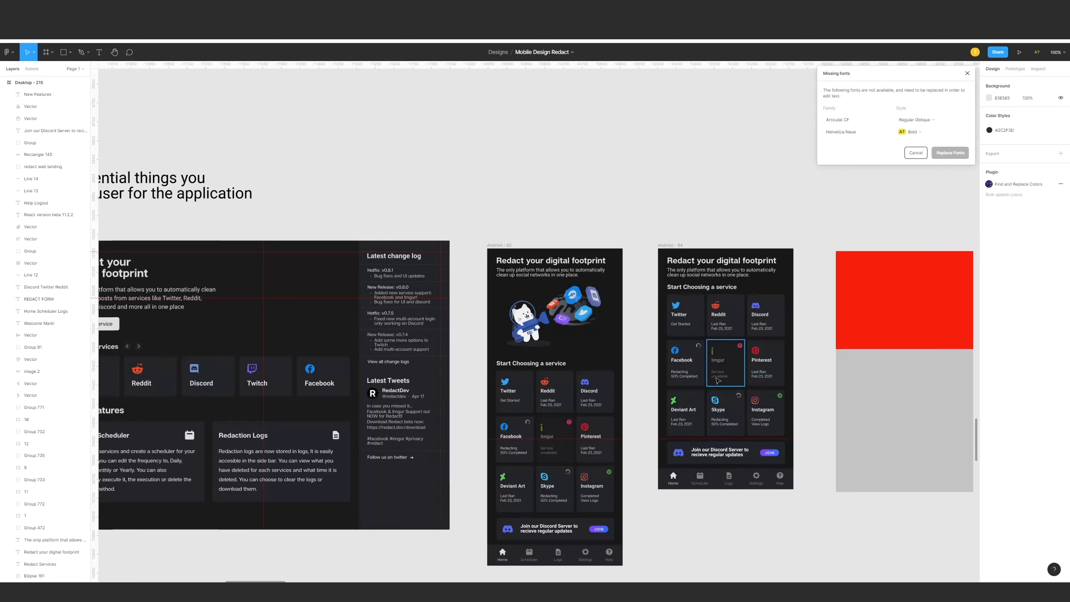
pyautogui.hscroll(5, 760, 378)
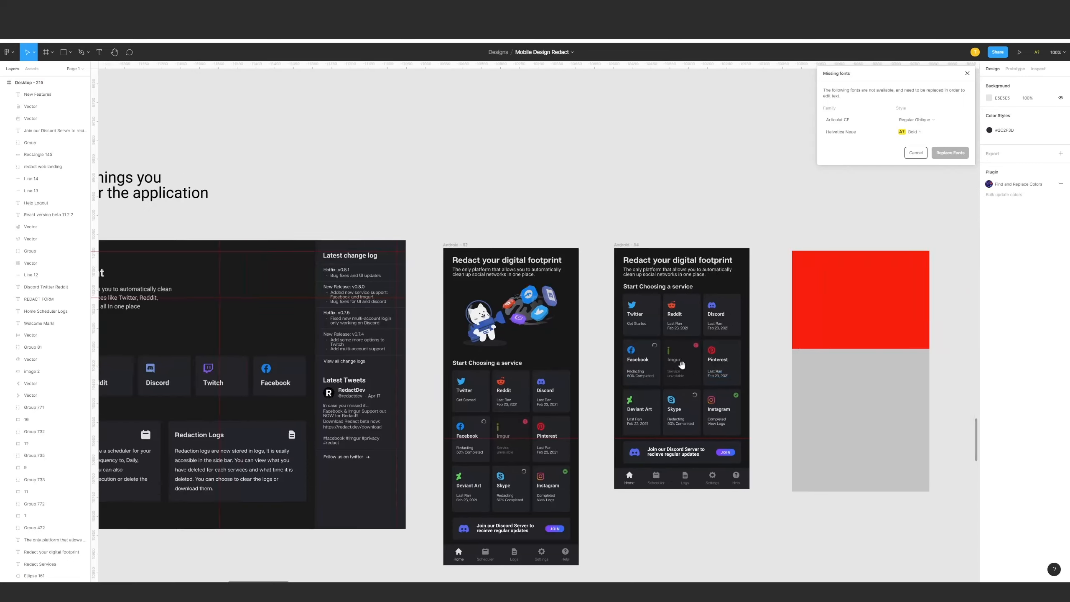
pyautogui.scroll(5, 579, 350)
# Inspect the "Last Ran" and "Get Started" status texts on the Reddit and Twitter cards in Android - 84.
pyautogui.click(579, 350)
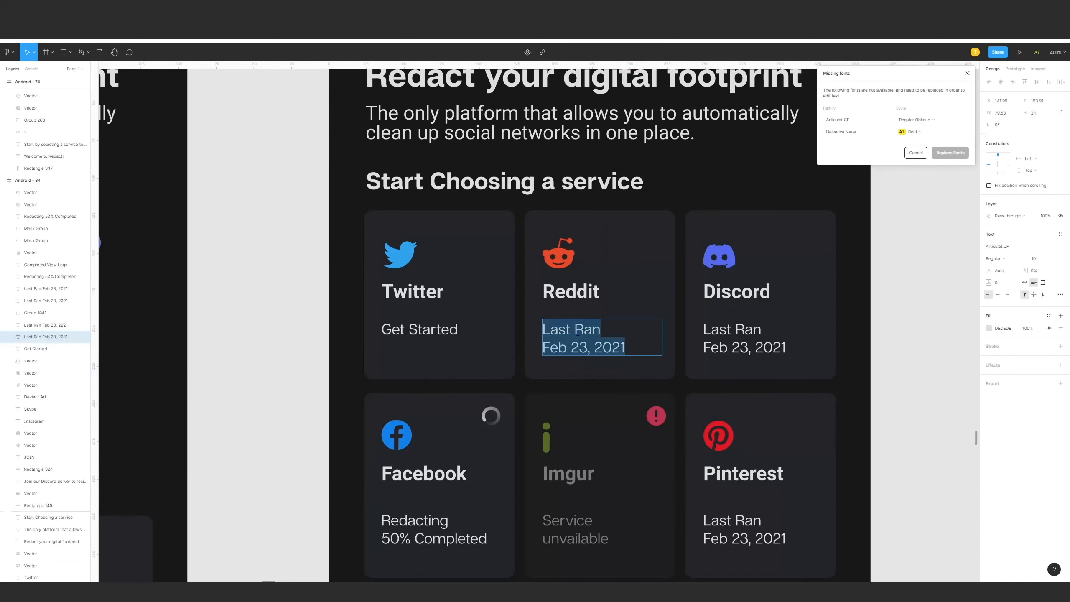
pyautogui.hscroll(-2, 484, 337)
pyautogui.moveTo(463, 330); pyautogui.dragTo(512, 318)
pyautogui.scroll(-1, 510, 310)
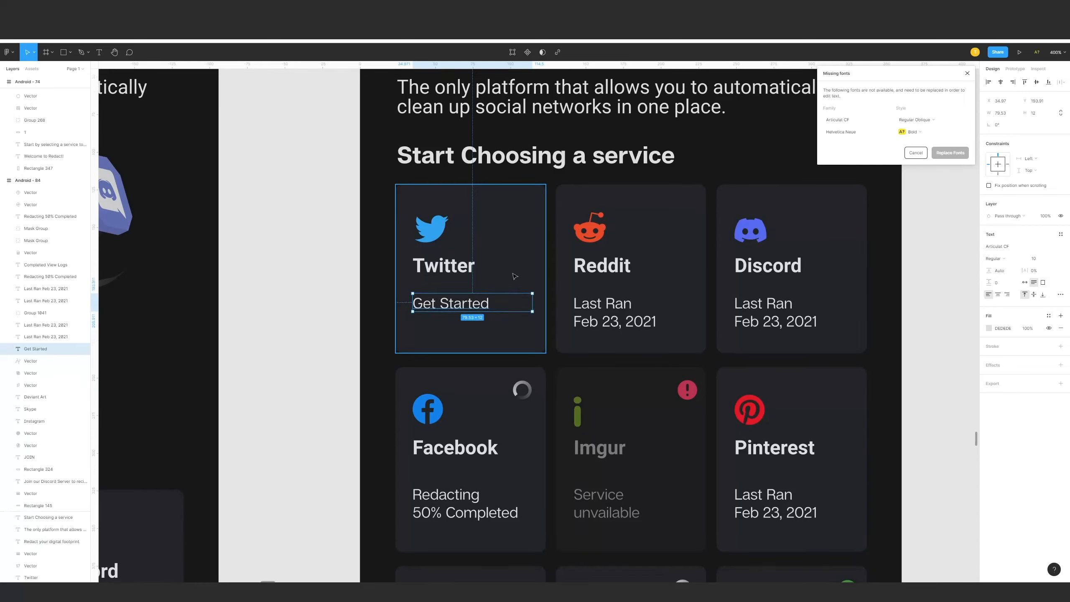
pyautogui.press('Escape')
pyautogui.scroll(-2, 506, 295)
pyautogui.hscroll(3, 504, 272)
pyautogui.scroll(1, 504, 271)
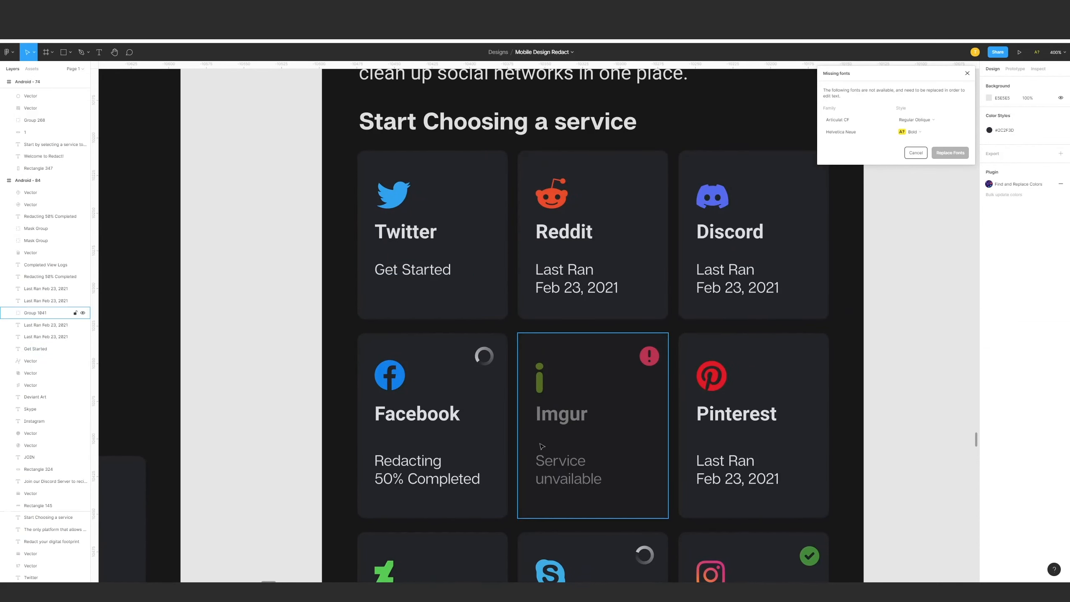
# Inspect the dimmed Imgur card in Android - 84 and select its red alert icon.
pyautogui.moveTo(596, 480); pyautogui.dragTo(598, 432)
pyautogui.scroll(1, 598, 432)
pyautogui.hscroll(-1, 598, 433)
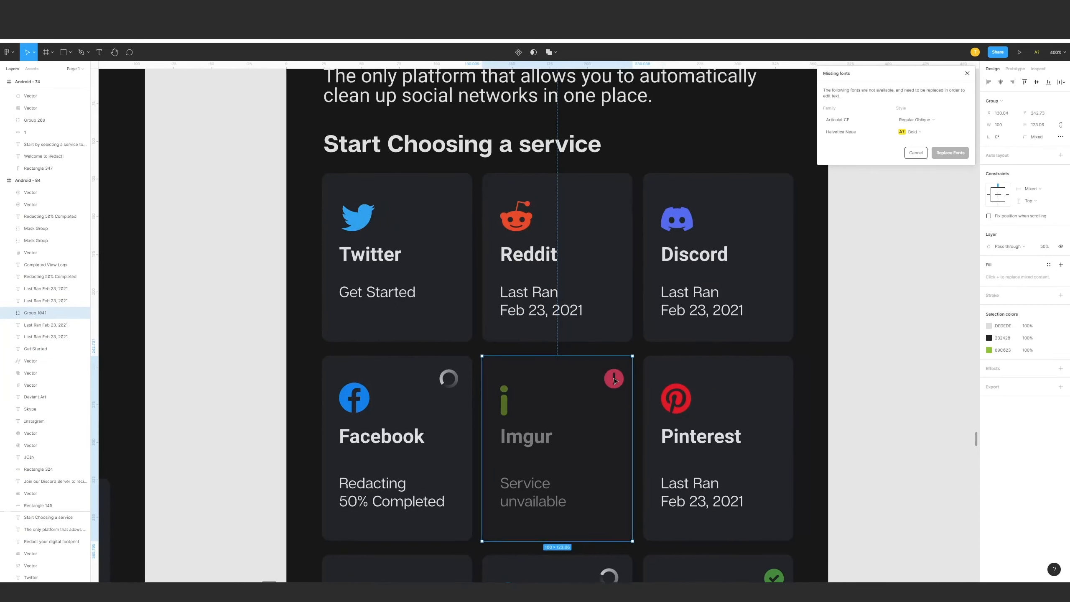
pyautogui.doubleClick(613, 379)
pyautogui.moveTo(613, 379); pyautogui.dragTo(613, 385)
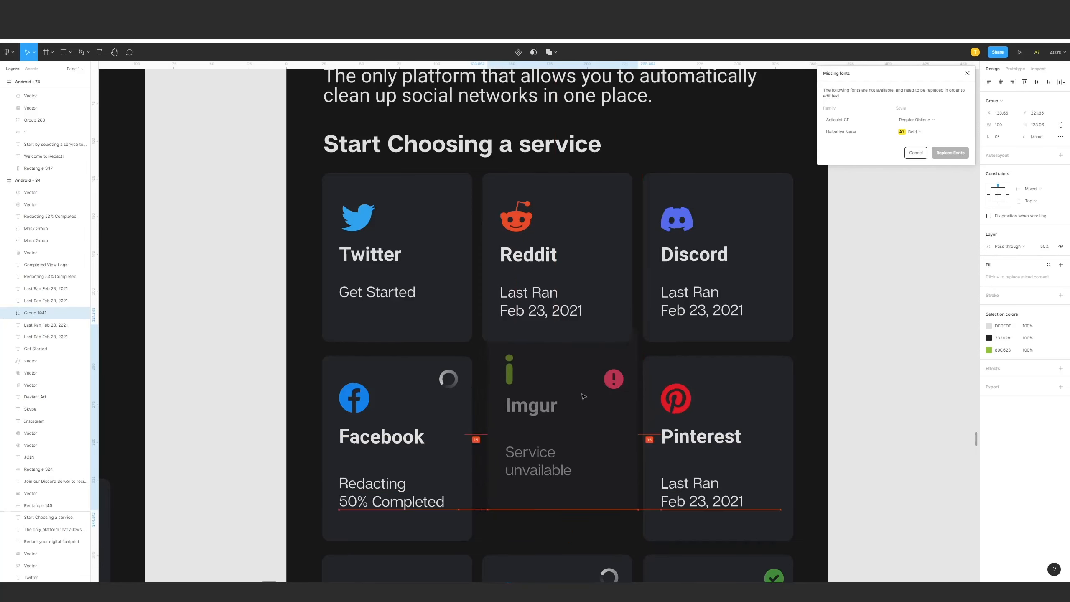
pyautogui.scroll(-2, 590, 366)
pyautogui.hscroll(-2, 590, 367)
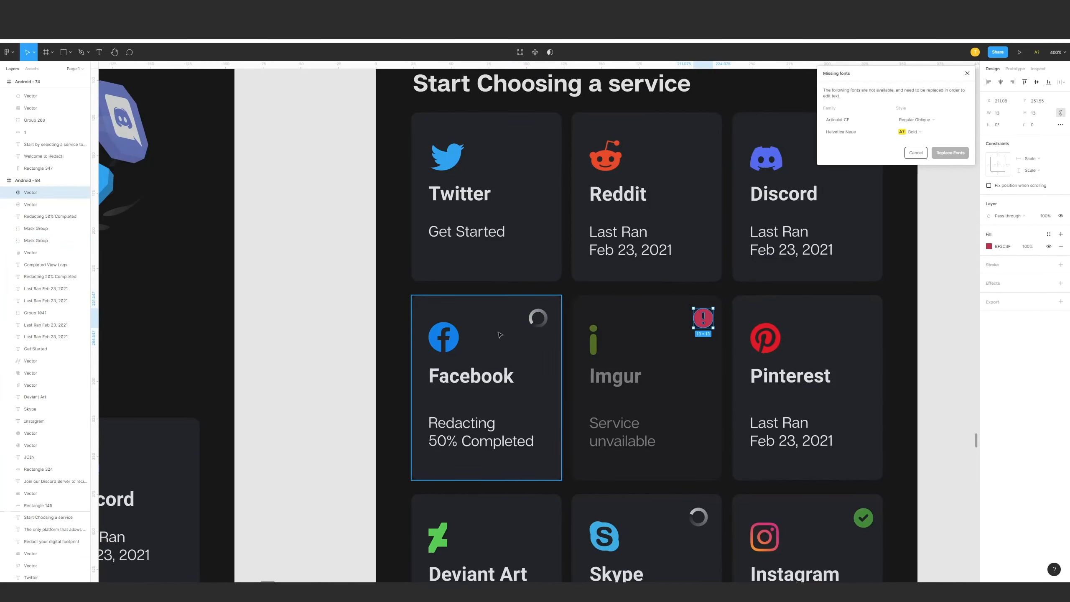
# Examine the progress and completion indicators on the Facebook, Skype and Instagram cards in Android - 84, leaving the Facebook label in place.
pyautogui.moveTo(485, 376); pyautogui.dragTo(493, 357)
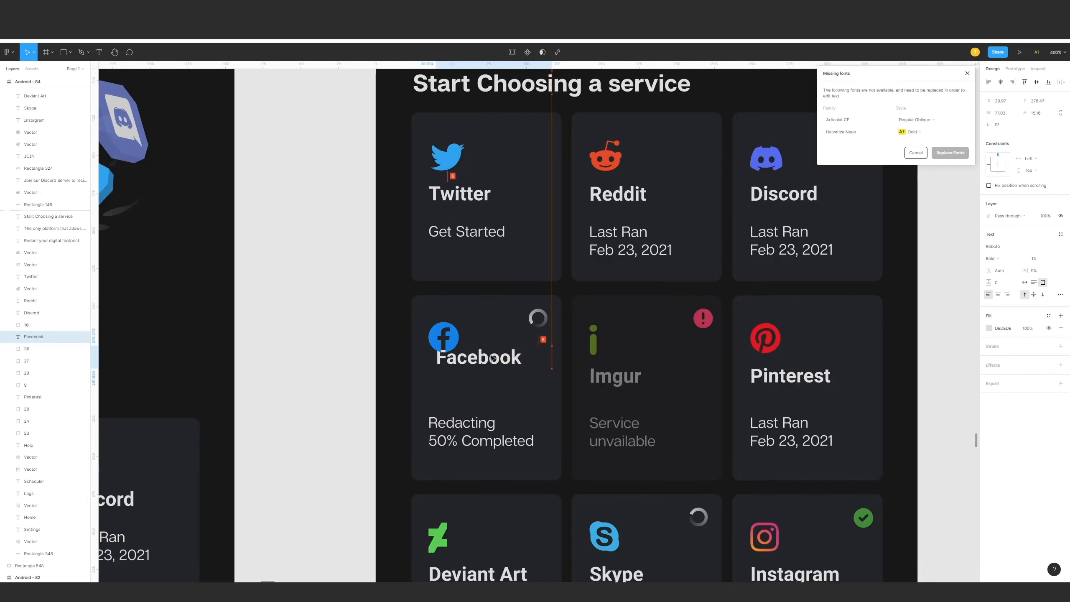
pyautogui.hotkey('ctrl', 'z')
pyautogui.scroll(-1, 520, 335)
pyautogui.scroll(-5, 522, 334)
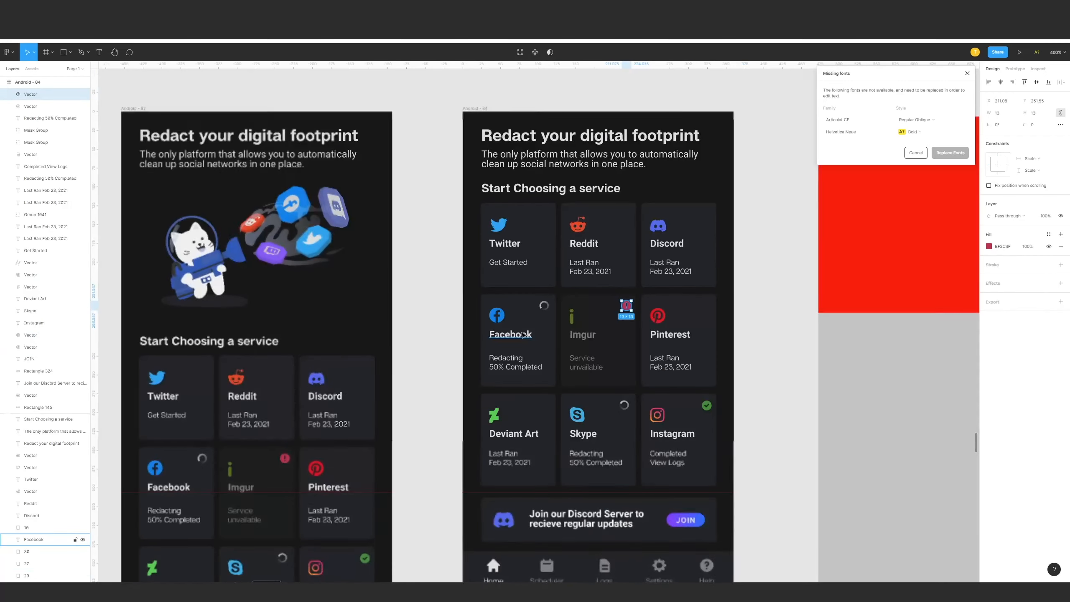
pyautogui.scroll(5, 523, 335)
pyautogui.hscroll(3, 478, 316)
pyautogui.scroll(-2, 454, 318)
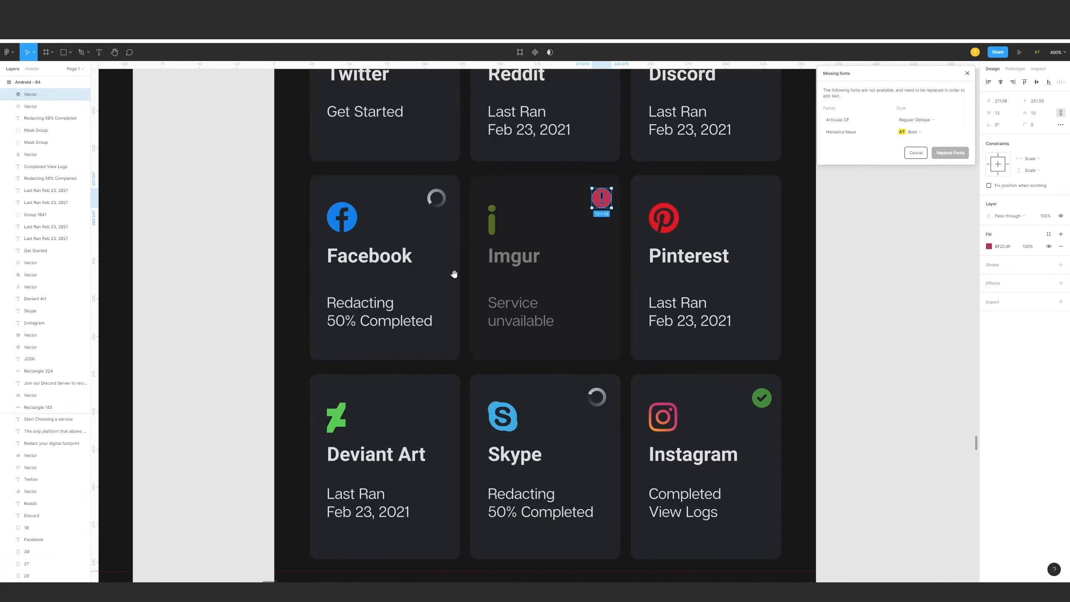
# Inspect Skype's loading spinner and Instagram's green check mark in Android - 84, leaving both icons in place.
pyautogui.hscroll(-3, 454, 274)
pyautogui.scroll(2, 472, 295)
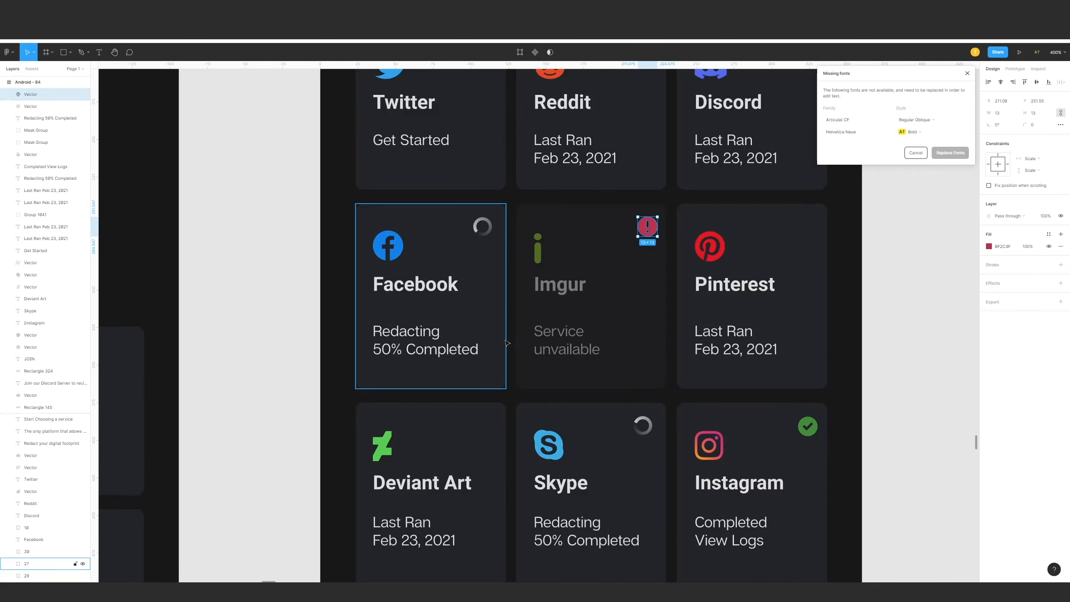
pyautogui.scroll(-3, 497, 320)
pyautogui.hscroll(6, 497, 320)
pyautogui.moveTo(556, 374); pyautogui.dragTo(540, 385)
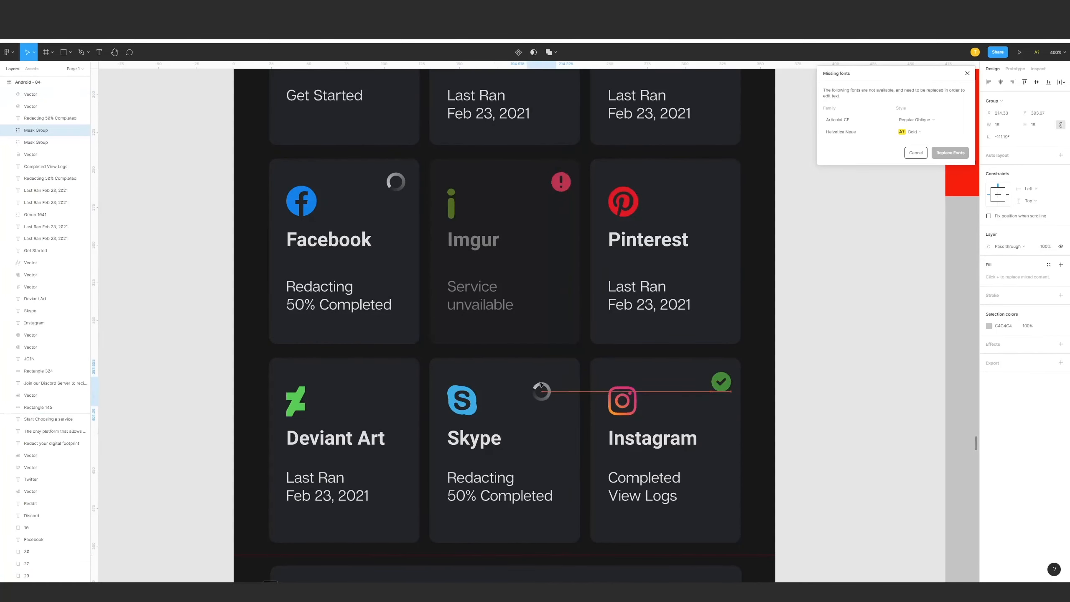
pyautogui.press('Escape')
pyautogui.hscroll(3, 590, 434)
pyautogui.scroll(1, 590, 434)
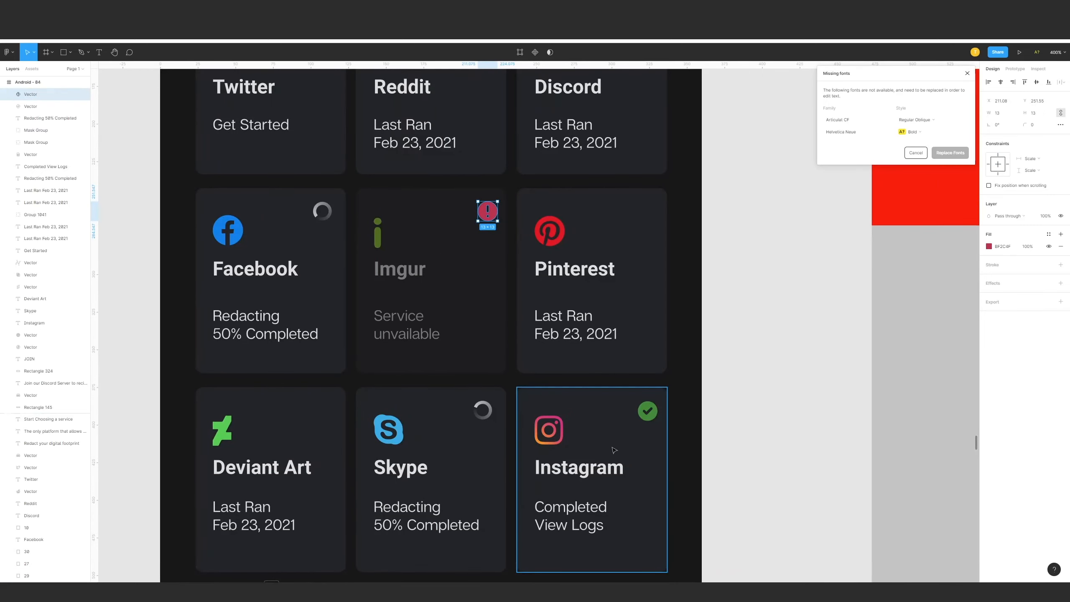
pyautogui.scroll(-1, 645, 405)
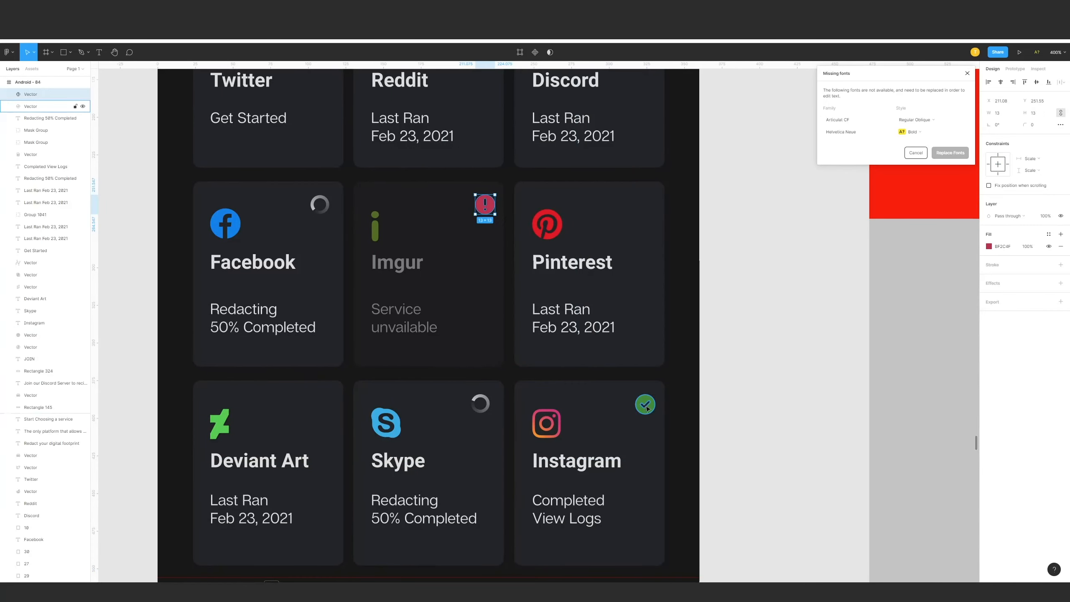
pyautogui.moveTo(648, 416); pyautogui.dragTo(645, 413)
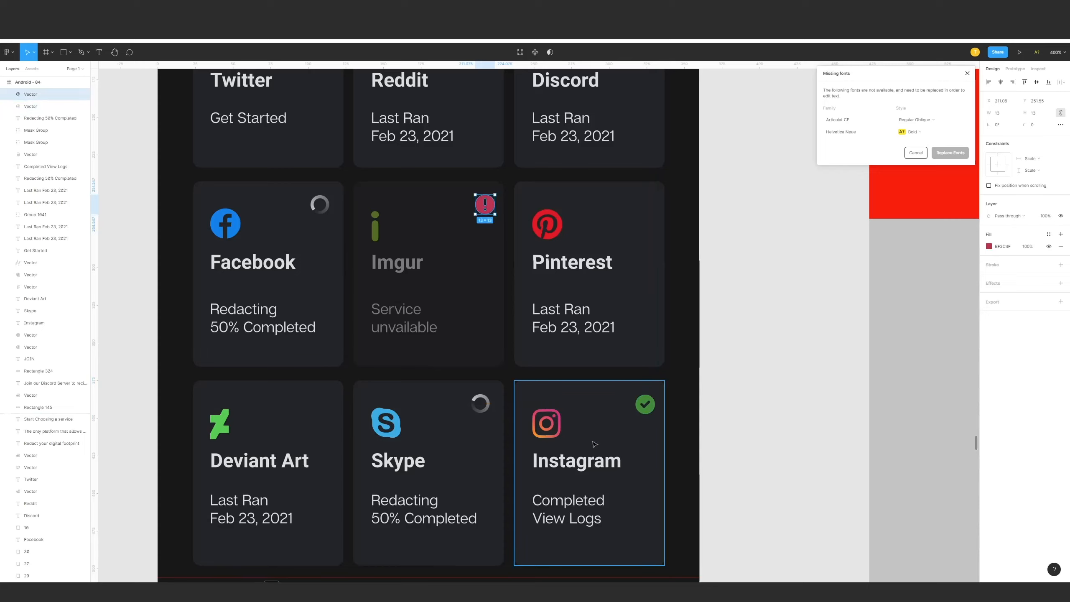
# Try replacing Instagram's "Completed View Logs" text in Android - 84 with a copy of Deviant Art's "Last Ran" text, and undo the swap.
pyautogui.doubleClick(559, 510)
pyautogui.press('Escape')
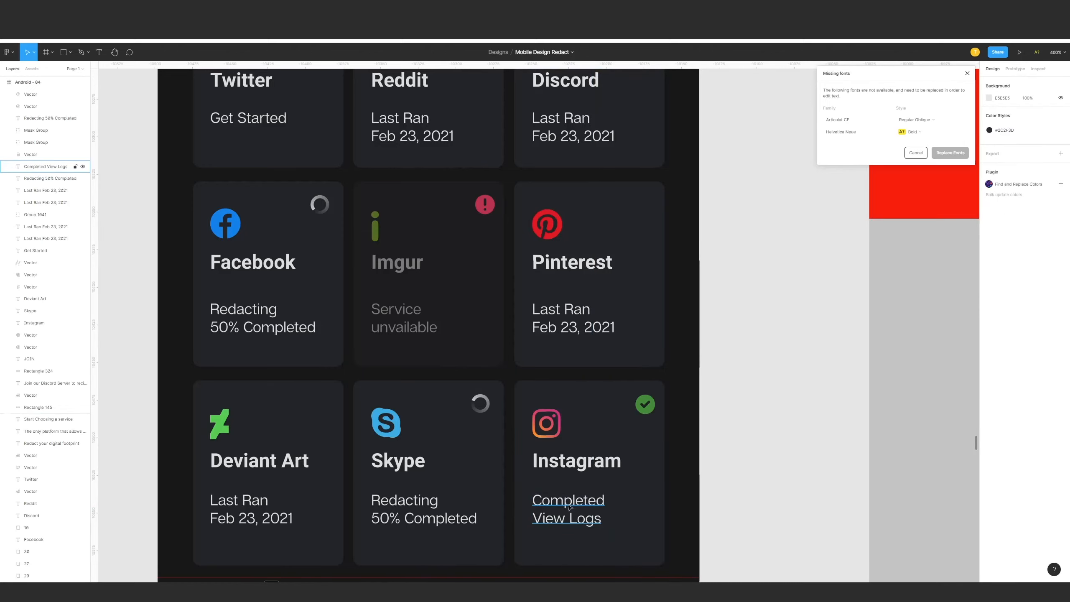
pyautogui.moveTo(581, 506); pyautogui.dragTo(594, 504)
pyautogui.hotkey('ctrl', 'z')
pyautogui.press('Escape')
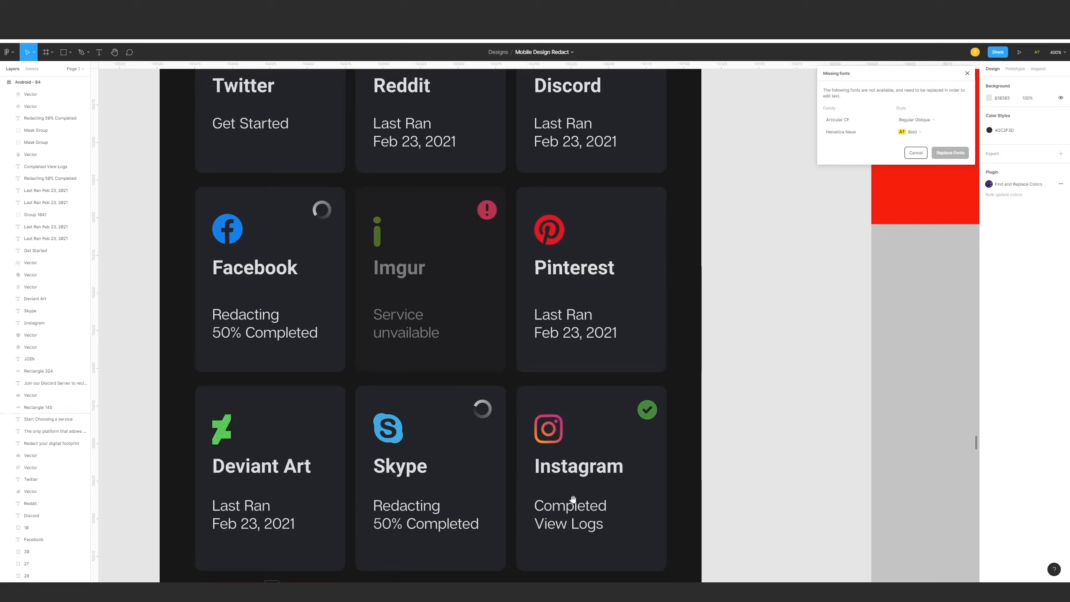
pyautogui.hscroll(-1, 574, 504)
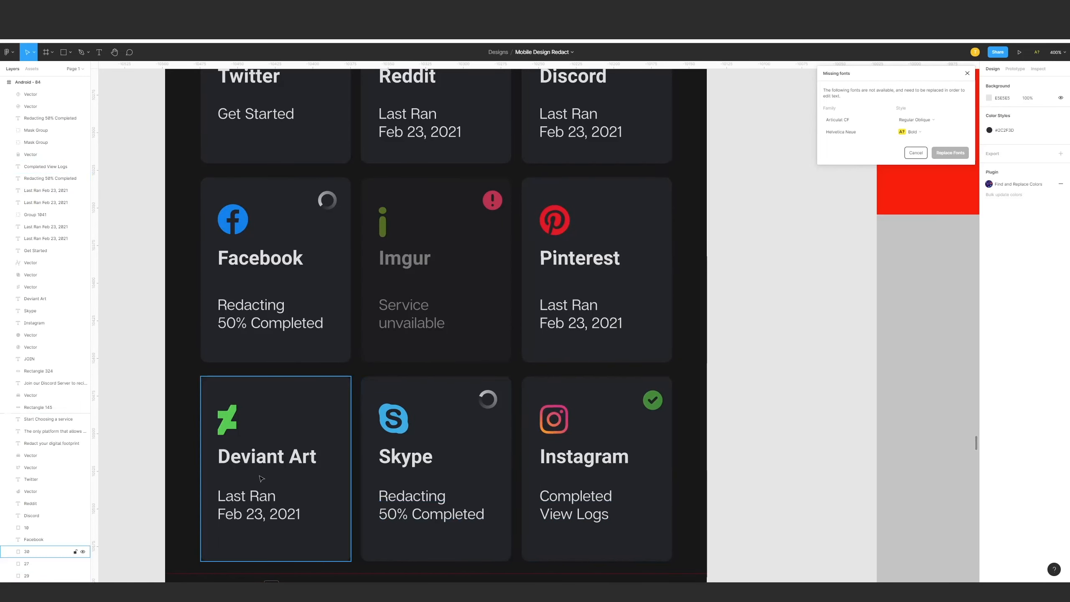
pyautogui.moveTo(253, 503); pyautogui.dragTo(577, 498)
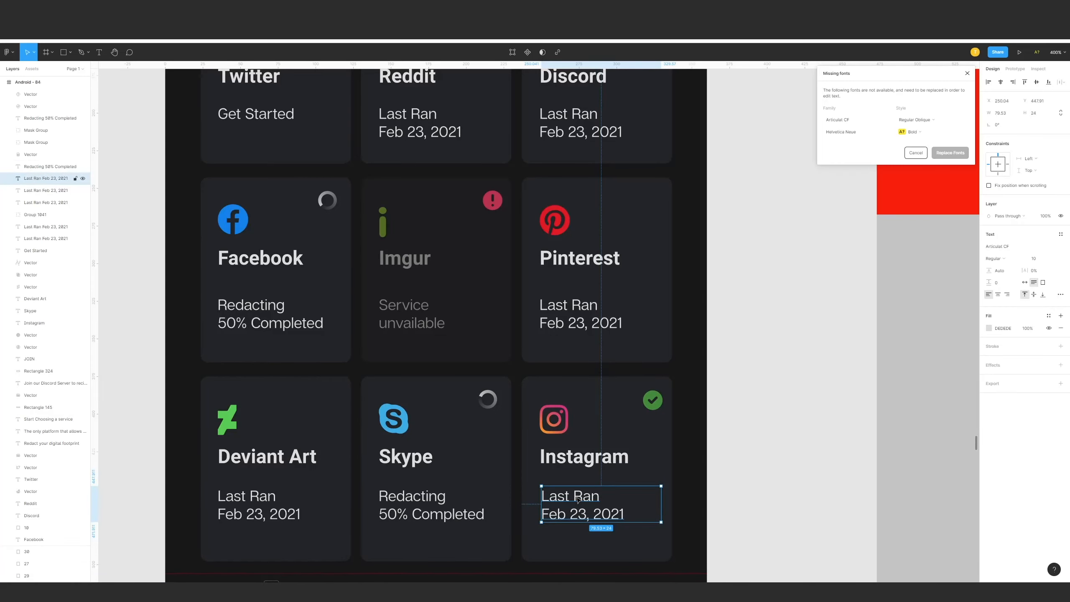
pyautogui.hotkey('ctrl', 'z')
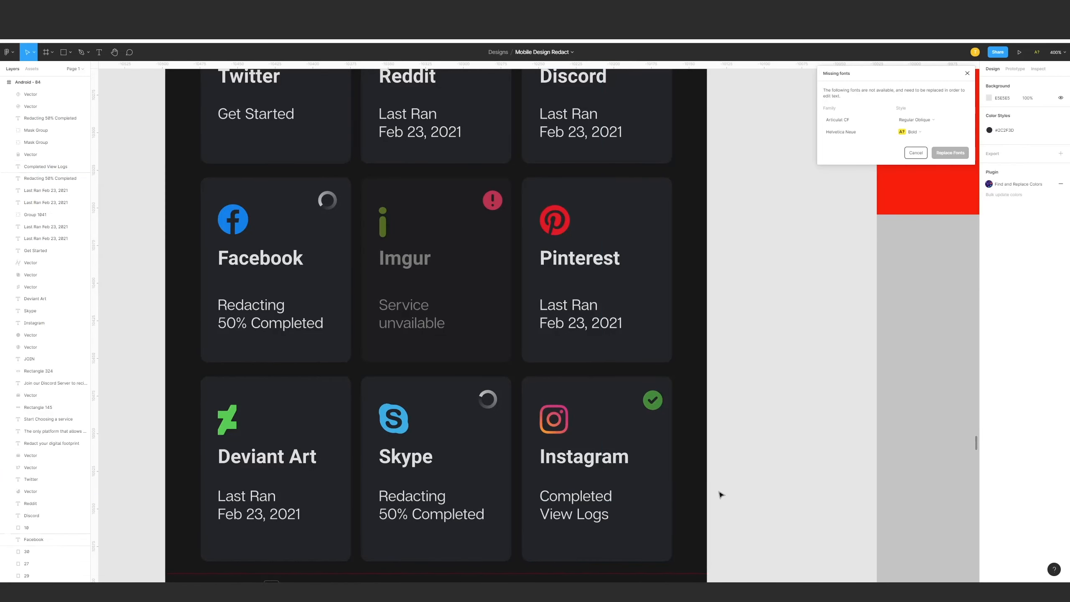
# Extend the red diagram rectangle to a height of 522 and move both diagram rectangles closer to Android - 84.
pyautogui.hotkey('shift', '0')
pyautogui.moveTo(719, 495); pyautogui.dragTo(900, 472)
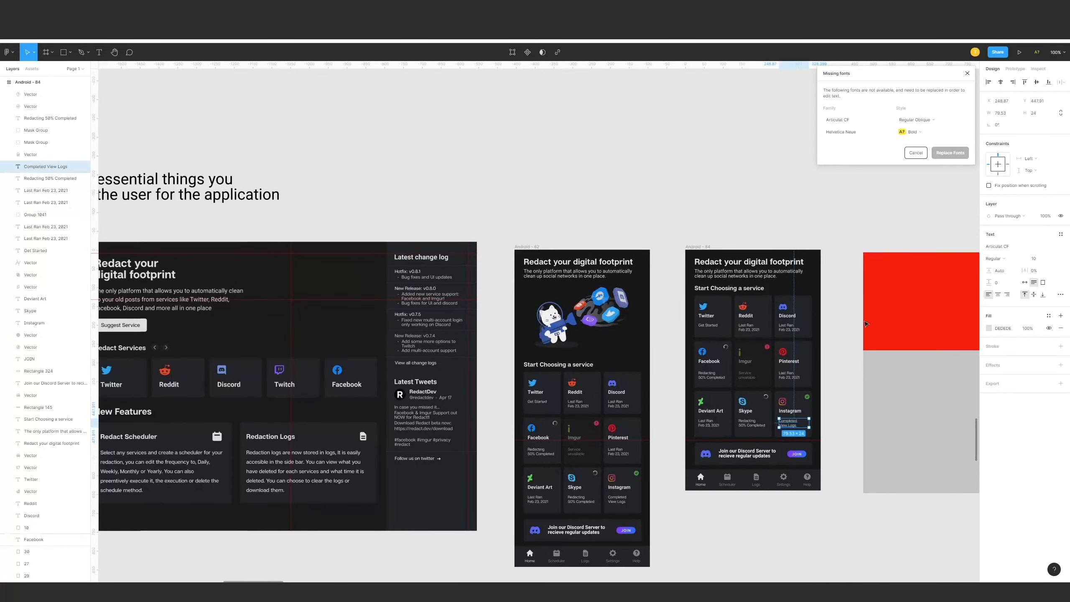
pyautogui.moveTo(929, 311); pyautogui.dragTo(820, 311)
pyautogui.click(819, 311)
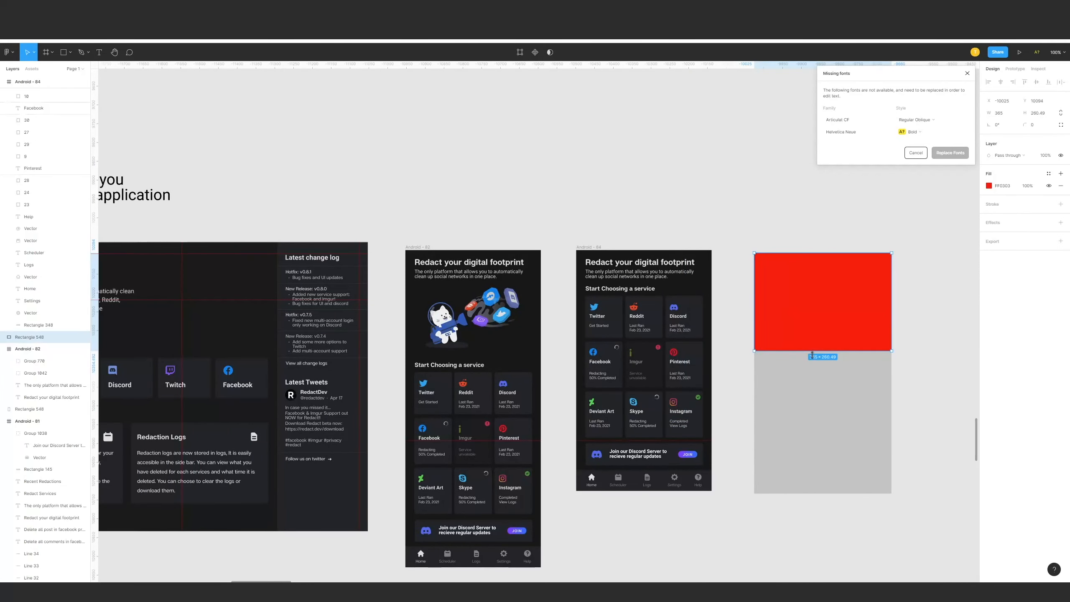
pyautogui.moveTo(813, 355); pyautogui.dragTo(813, 450)
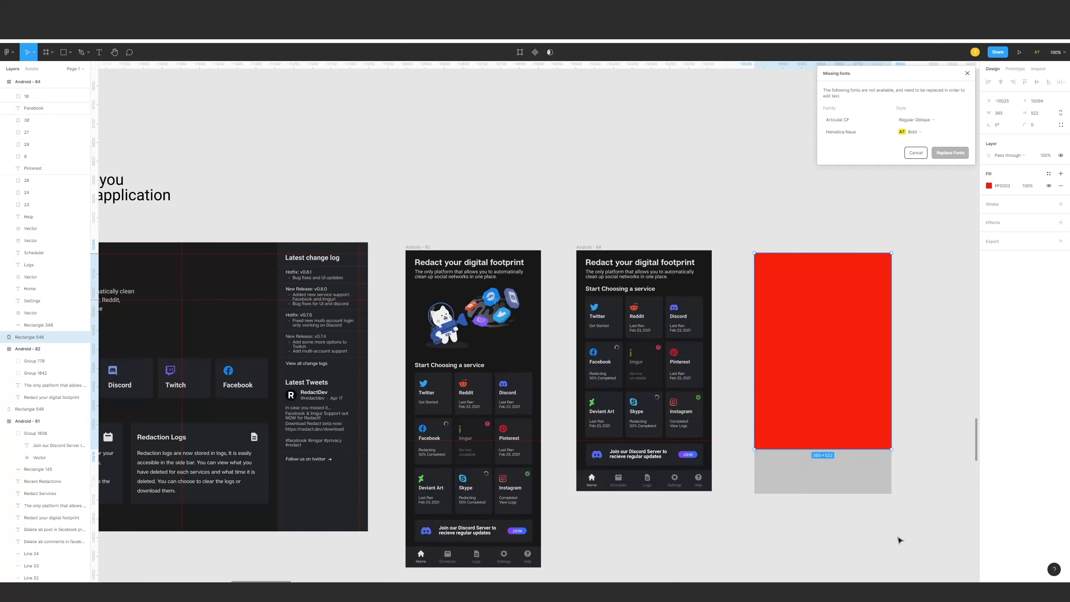
pyautogui.moveTo(899, 540); pyautogui.dragTo(760, 343)
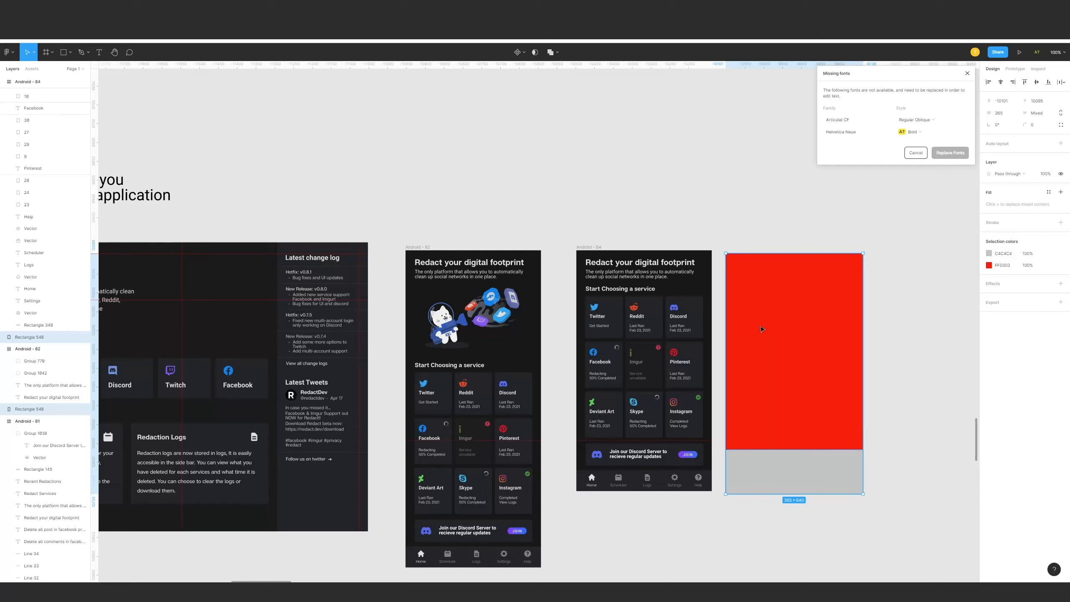
pyautogui.click(745, 216)
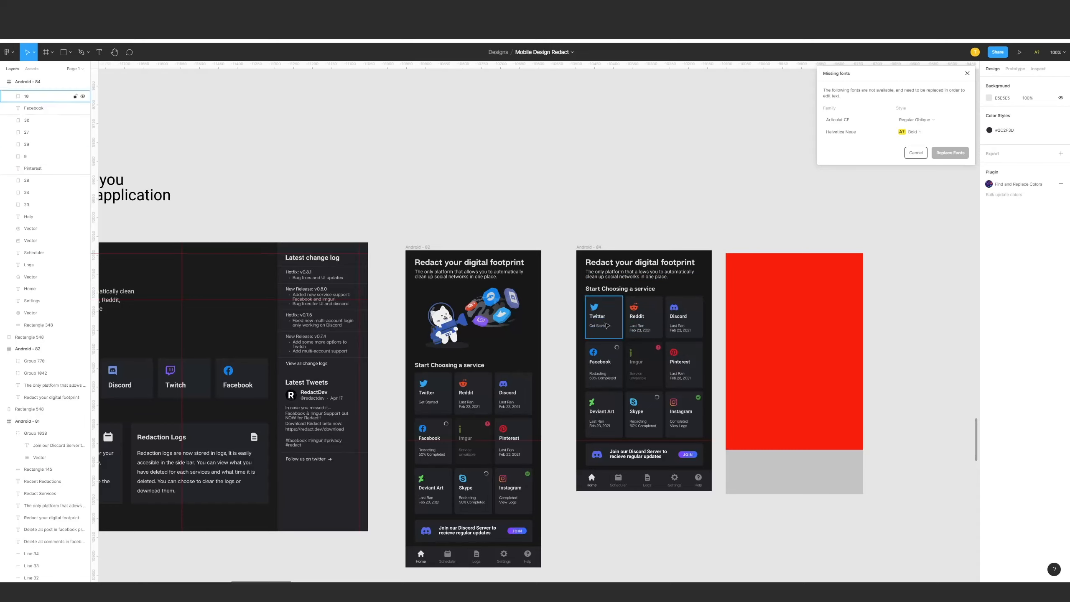
# Cut the Discord server banner from below the service cards in Android - 84.
pyautogui.hscroll(5, 607, 230)
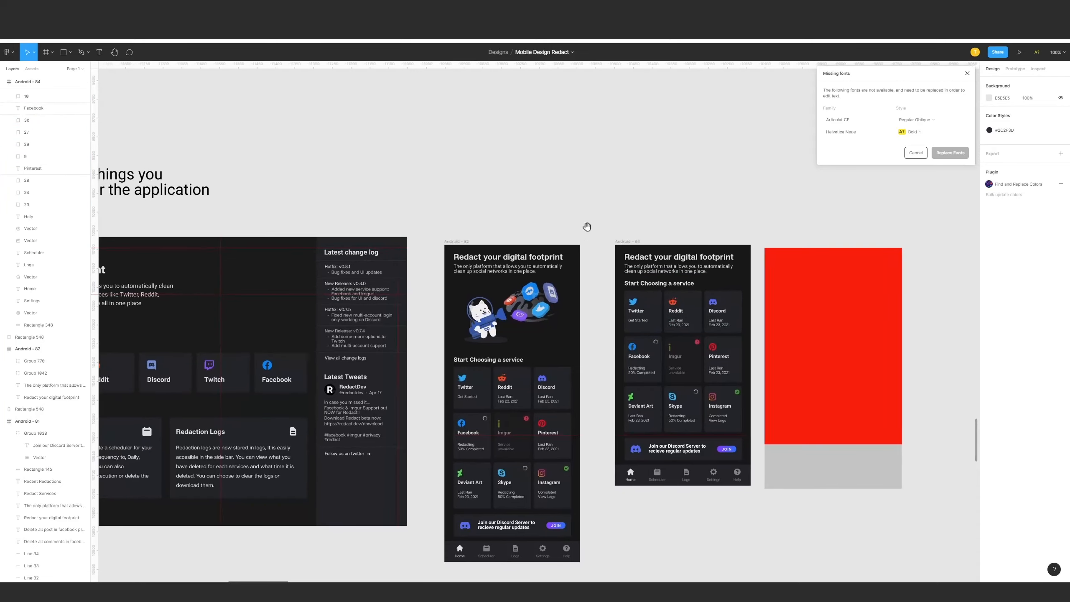
pyautogui.moveTo(489, 437); pyautogui.dragTo(600, 462)
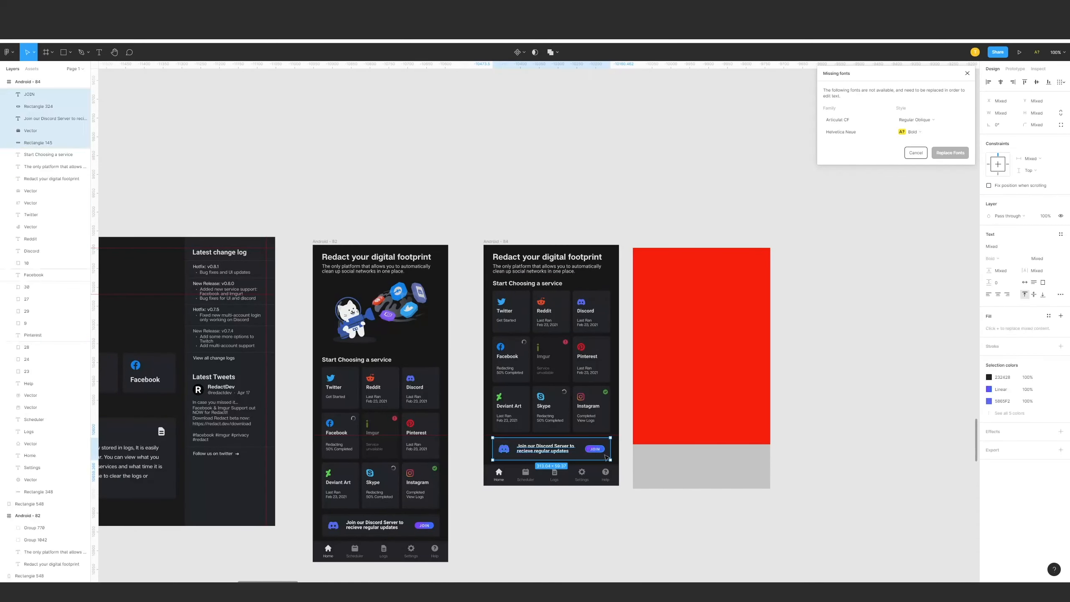
pyautogui.scroll(-2, 628, 433)
pyautogui.hscroll(-2, 630, 370)
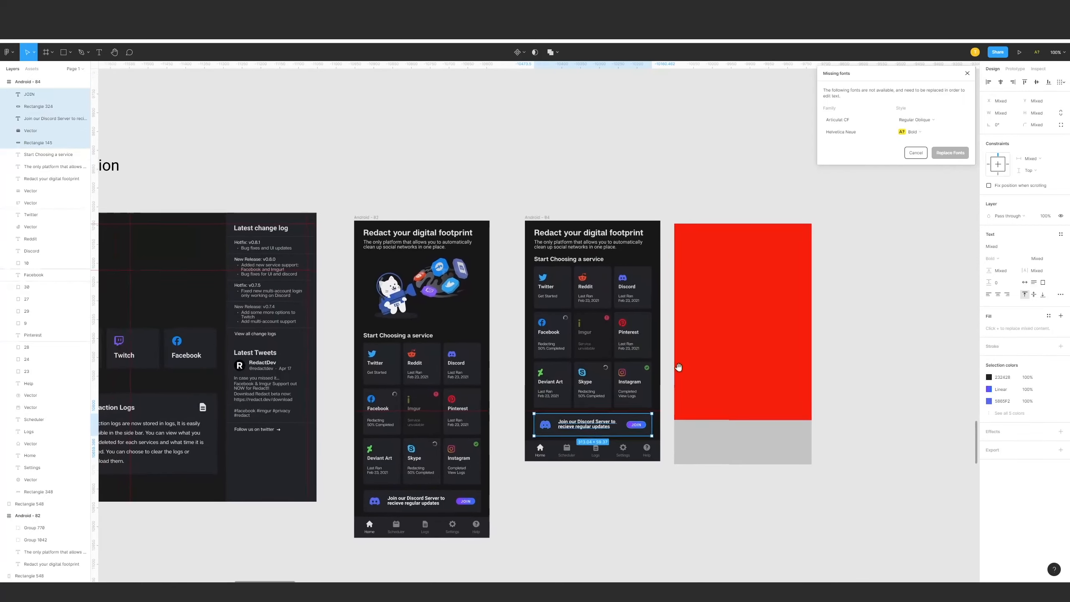
pyautogui.hotkey('ctrl', '=')
pyautogui.hscroll(3, 590, 316)
pyautogui.press('Escape')
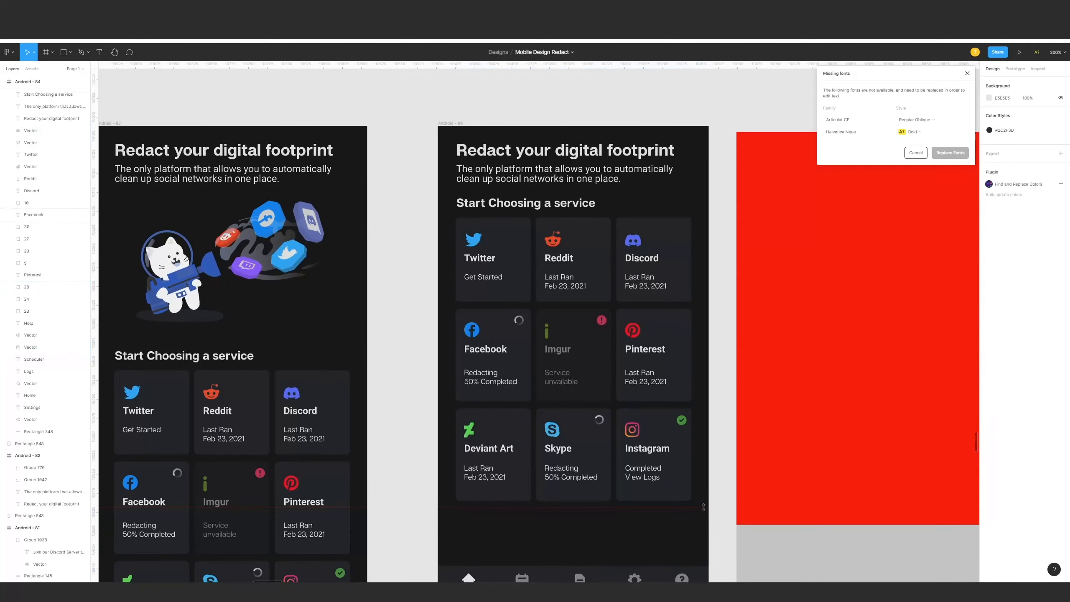
# Shift the "Start Choosing a service" heading and cards down in Android - 84 and place the Discord banner above them.
pyautogui.moveTo(710, 518); pyautogui.dragTo(497, 255)
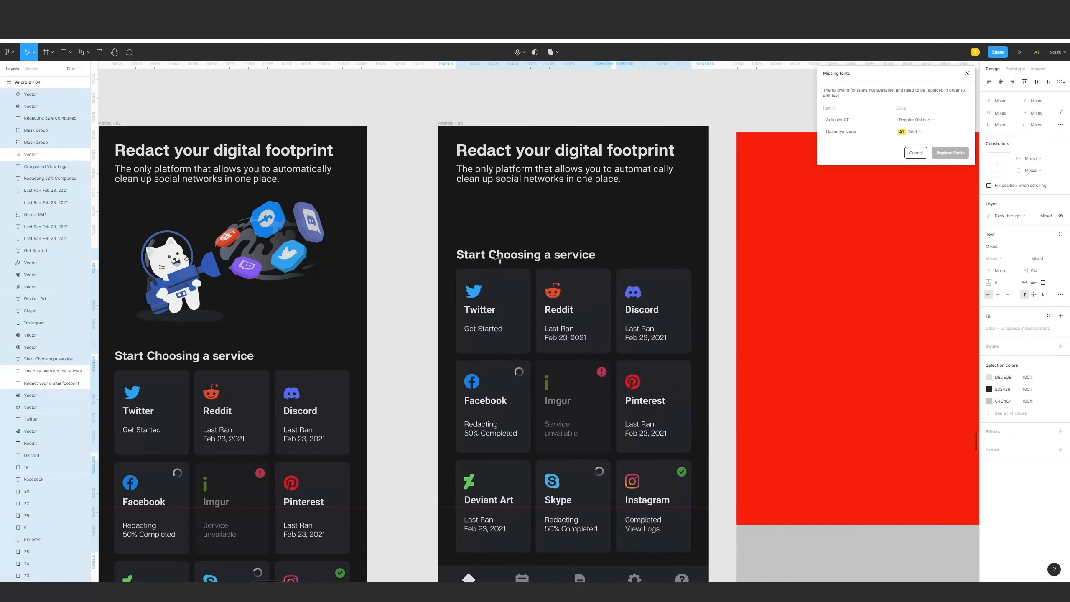
pyautogui.moveTo(574, 222); pyautogui.dragTo(539, 218)
pyautogui.moveTo(546, 546); pyautogui.dragTo(632, 265)
pyautogui.hotkey('shift', '0')
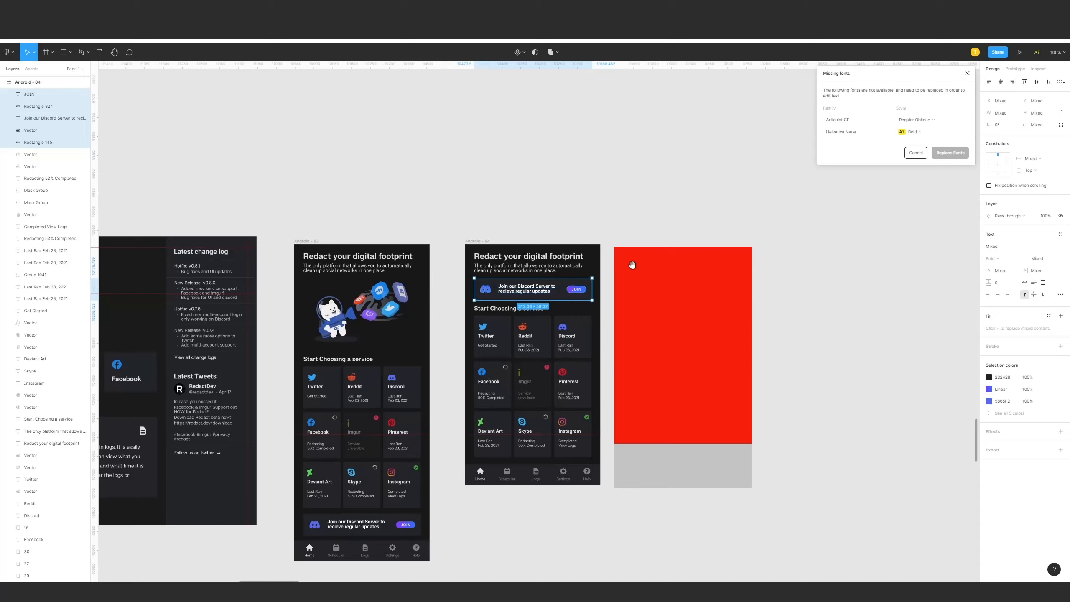
pyautogui.click(678, 355)
pyautogui.scroll(1, 611, 329)
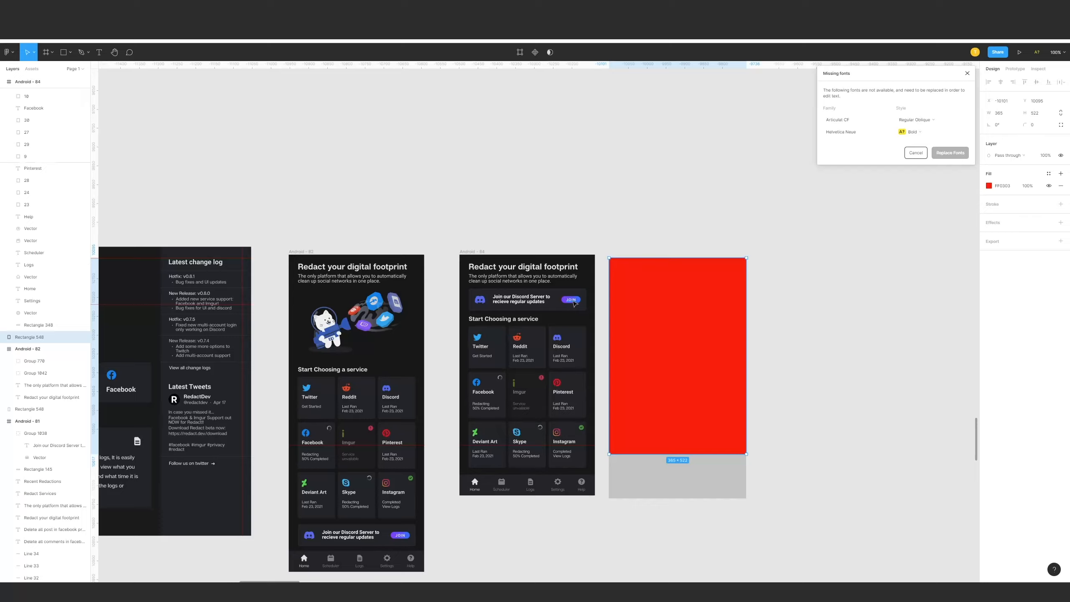
# Delete the Discord banner above the heading and undo the rearrangement to restore the banner below the service cards in Android - 84.
pyautogui.click(590, 221)
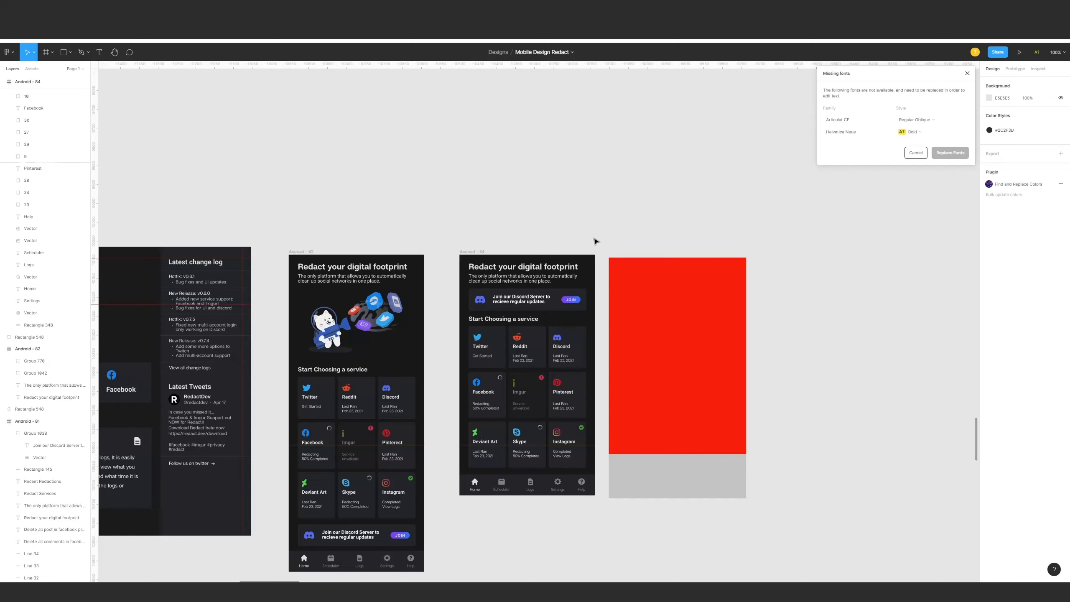
pyautogui.click(555, 301)
pyautogui.press('Delete')
pyautogui.moveTo(589, 471); pyautogui.dragTo(580, 258)
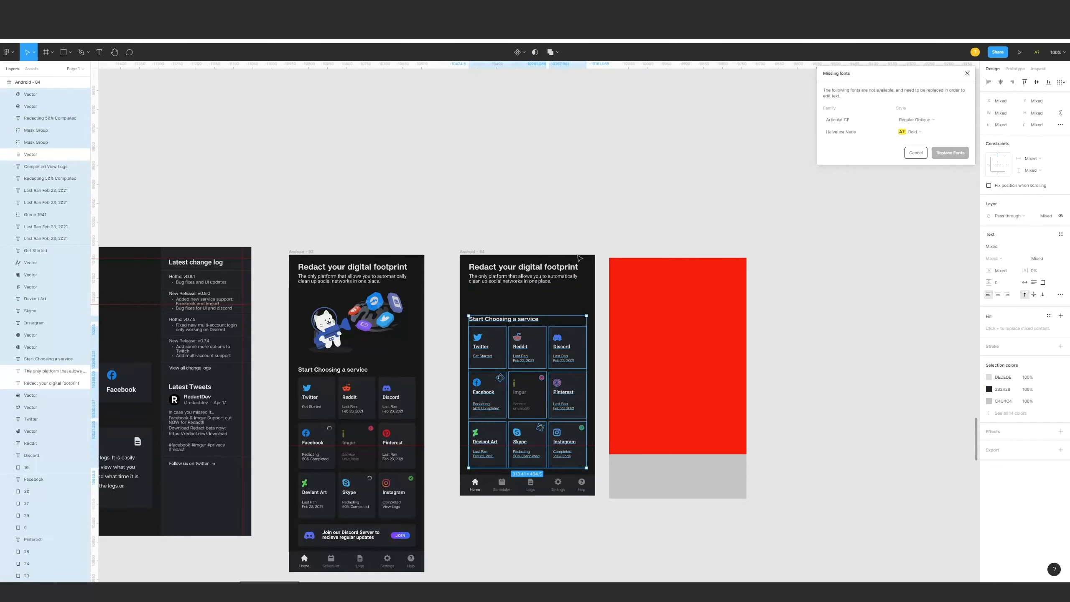
pyautogui.hotkey('ctrl', 'z')
pyautogui.click(598, 460)
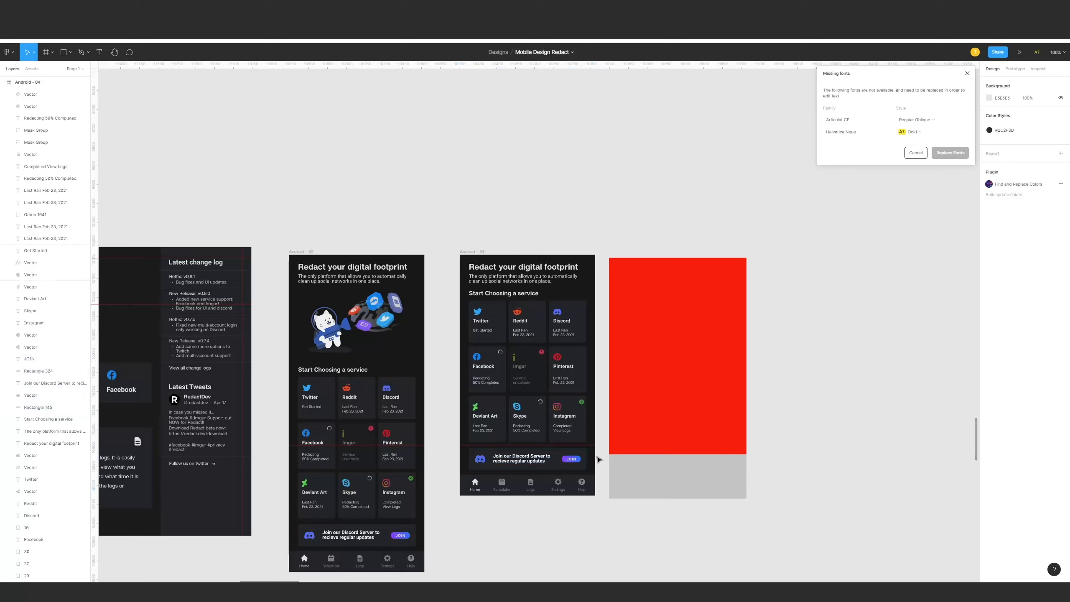
pyautogui.moveTo(598, 460); pyautogui.dragTo(603, 156)
pyautogui.hotkey('ctrl', 'z')
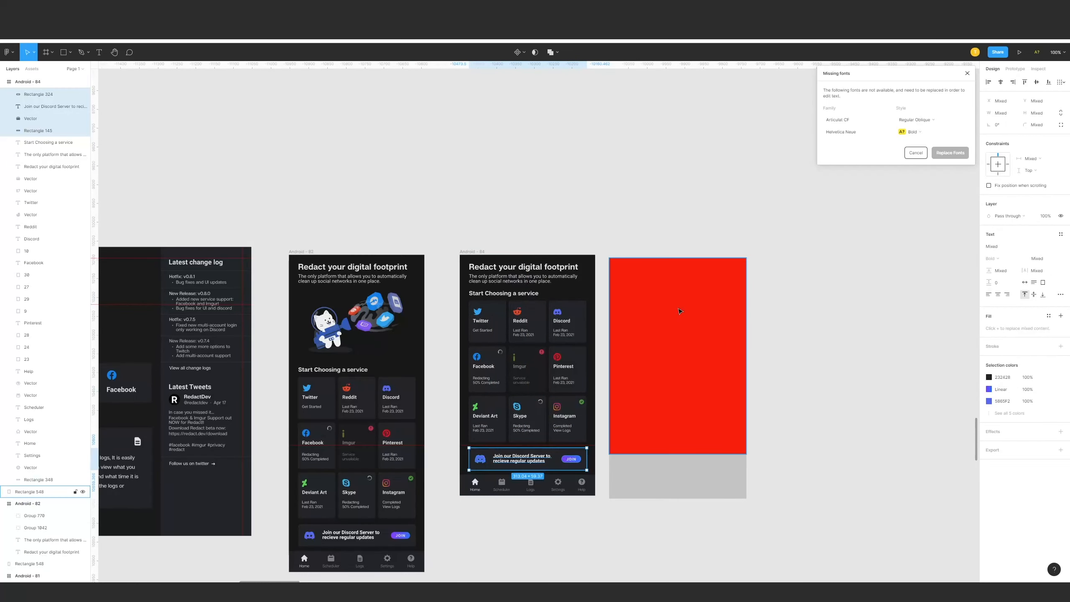
# Try moving the desktop page's "Latest change log" section onto Android - 84, and undo the move.
pyautogui.hscroll(-5, 680, 311)
pyautogui.click(659, 215)
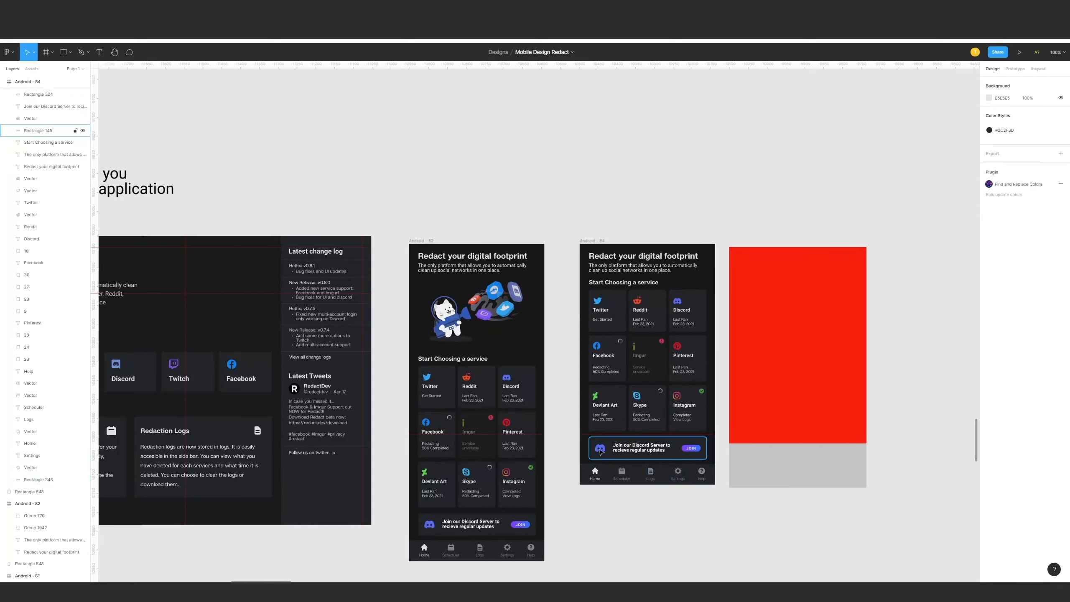
pyautogui.hscroll(-1, 644, 449)
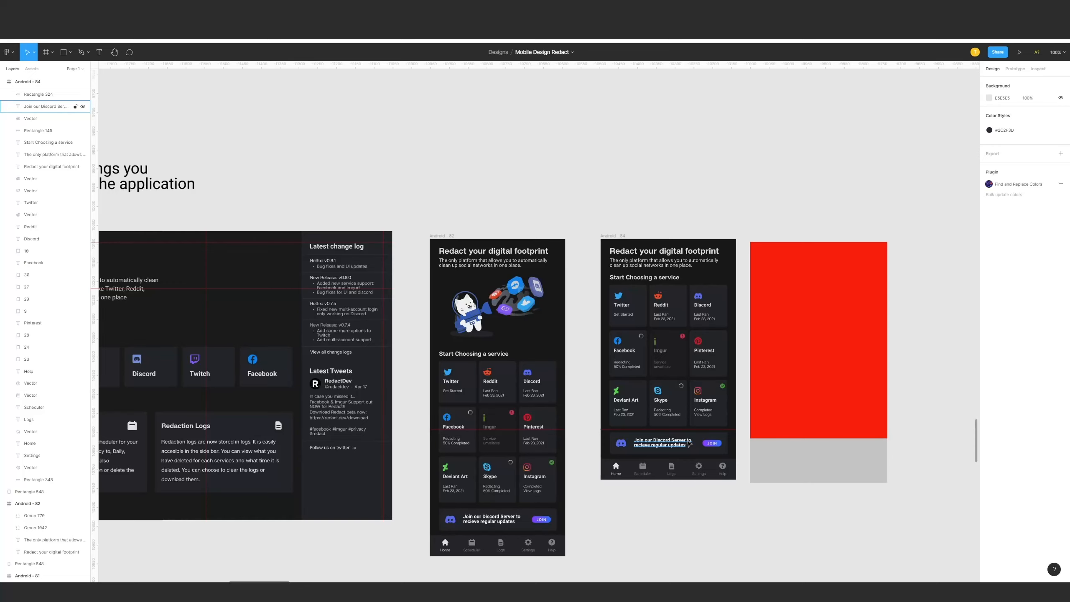
pyautogui.hscroll(-6, 717, 502)
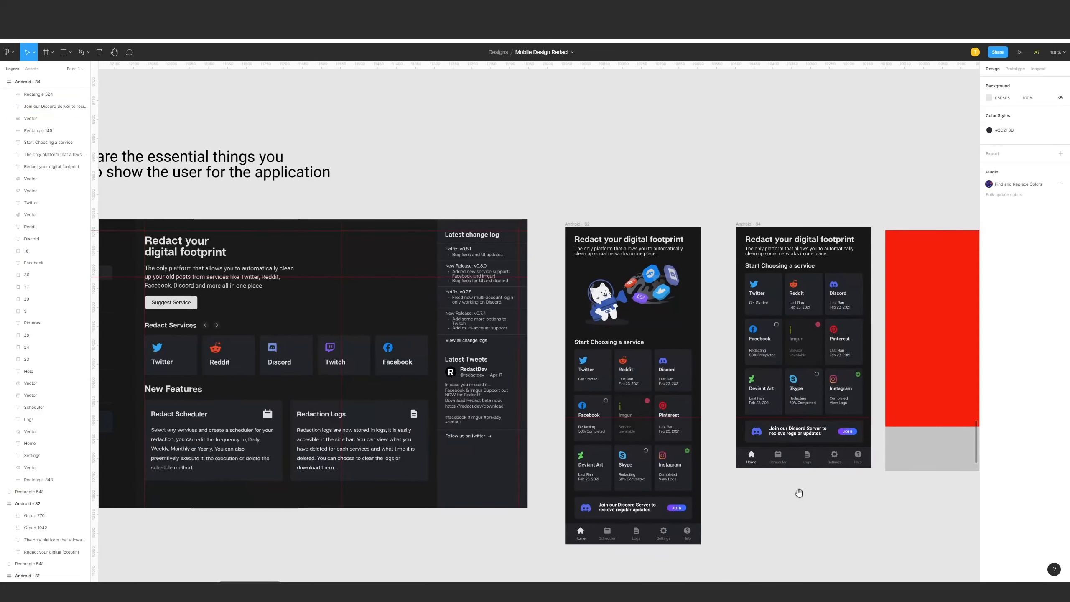
pyautogui.moveTo(799, 492); pyautogui.dragTo(756, 485)
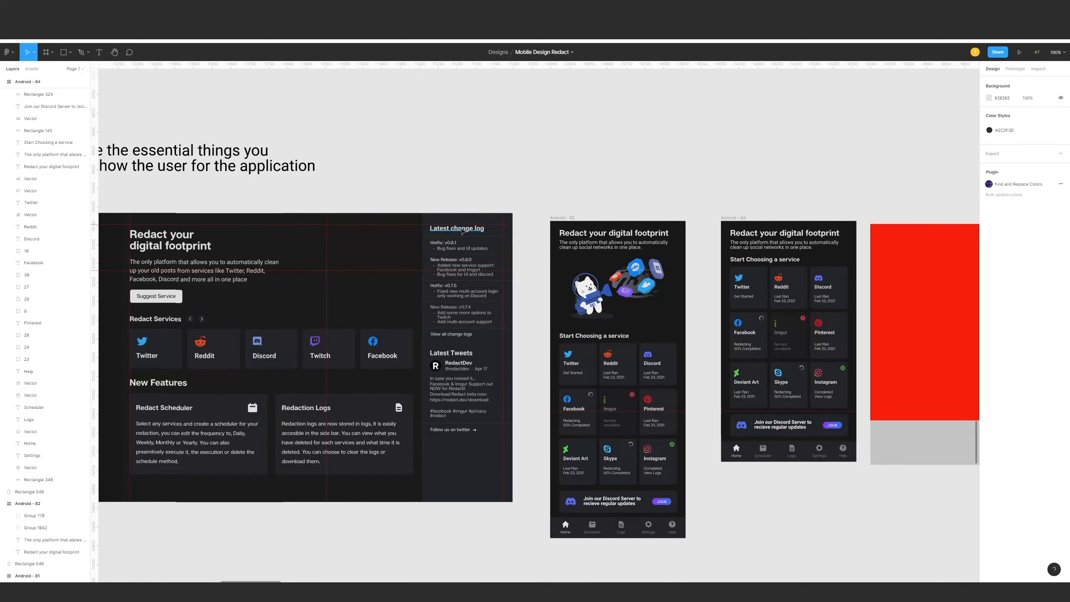
pyautogui.moveTo(442, 201); pyautogui.dragTo(812, 453)
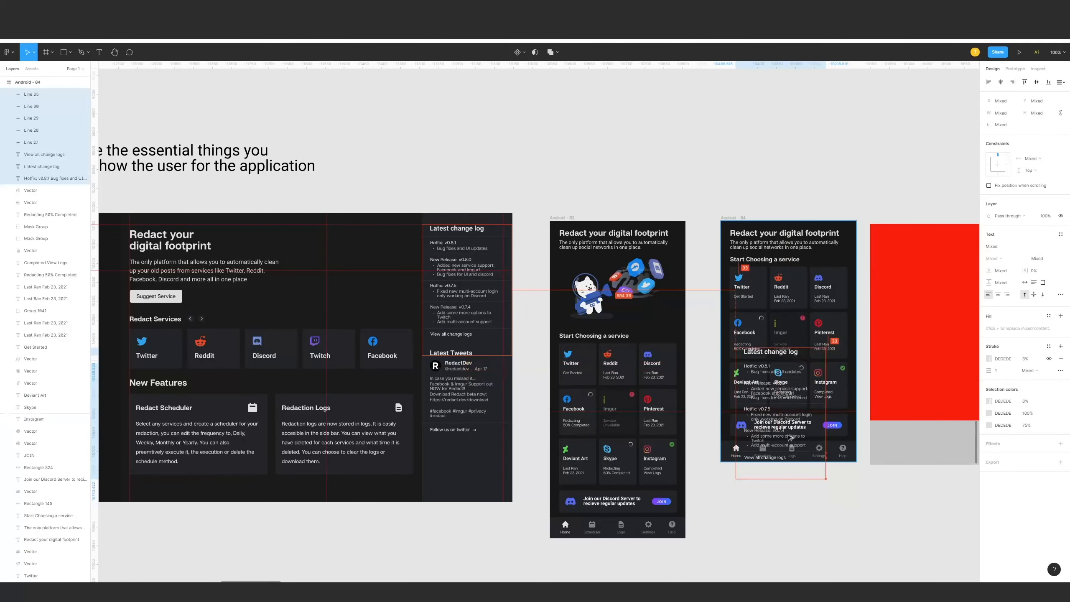
pyautogui.hotkey('ctrl', 'z')
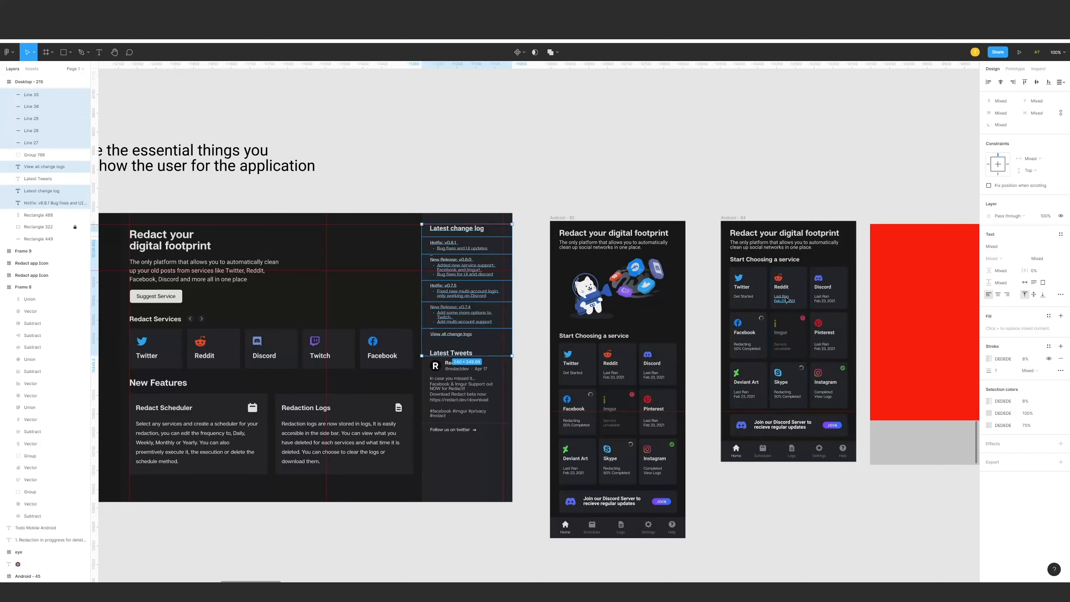
# Examine the service card grid and the Discord banner in Android - 84 beside the screen diagram.
pyautogui.hscroll(5, 708, 338)
pyautogui.moveTo(607, 278); pyautogui.dragTo(749, 422)
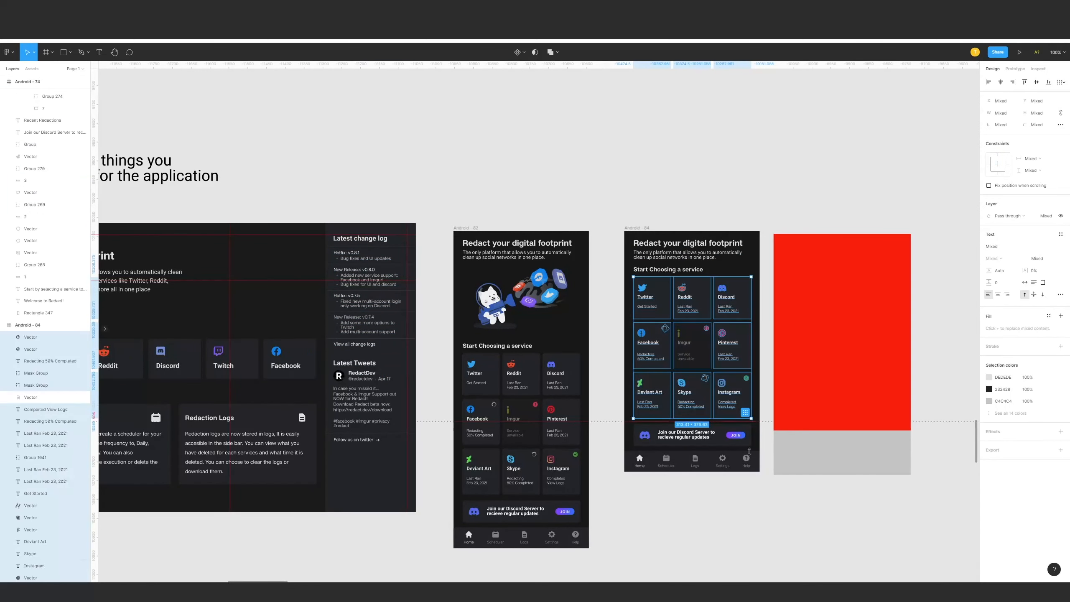
pyautogui.press('Escape')
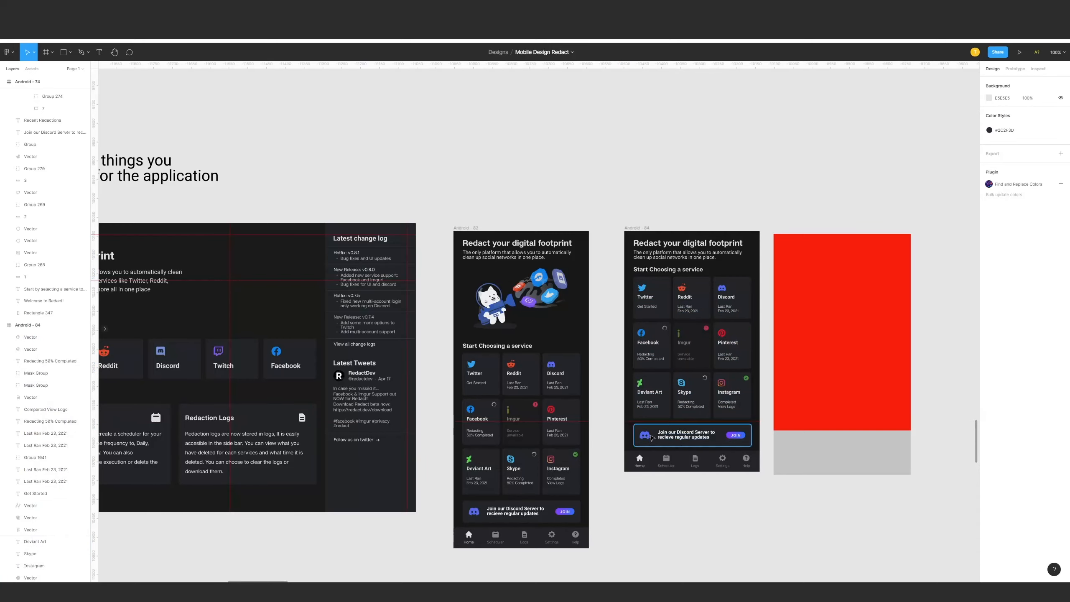
pyautogui.moveTo(801, 485); pyautogui.dragTo(699, 476)
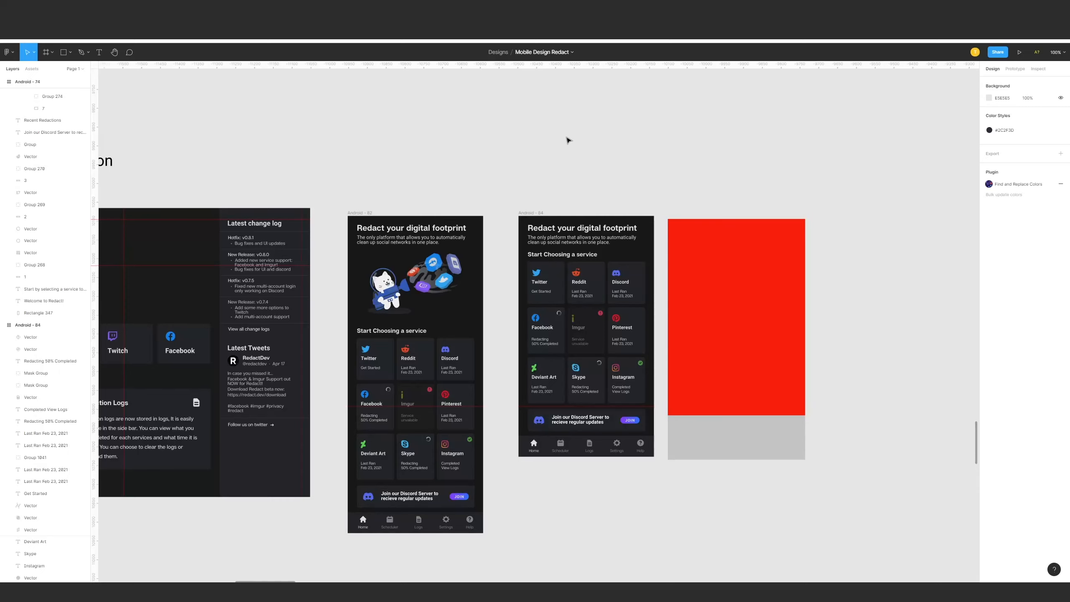
# Duplicate the essential-things question text and place the copy directly beneath it, above the desktop frame.
pyautogui.moveTo(488, 147); pyautogui.dragTo(810, 213)
pyautogui.moveTo(294, 210); pyautogui.dragTo(425, 173)
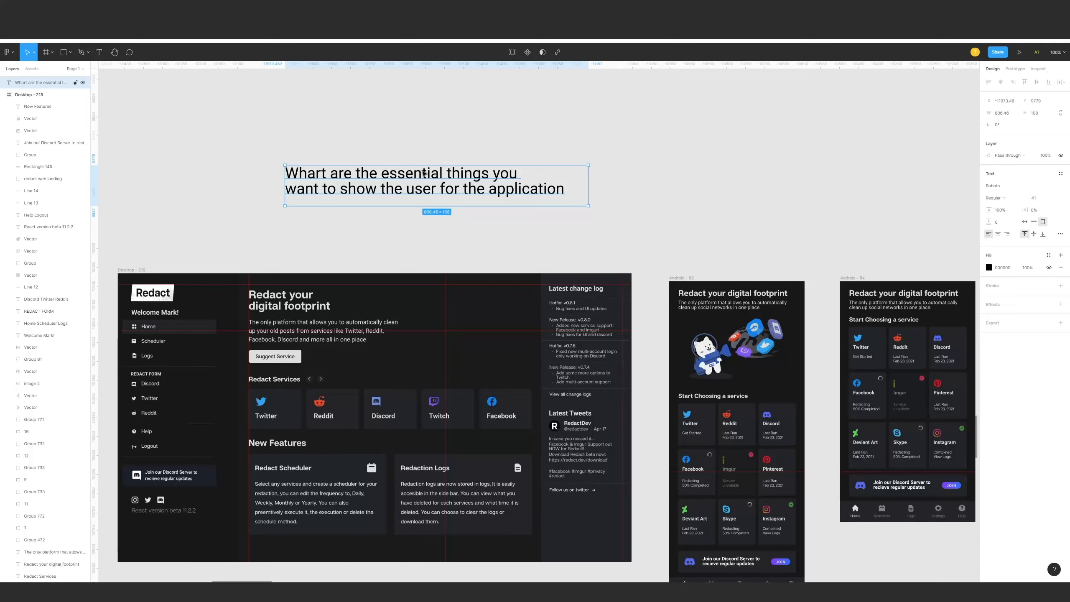
pyautogui.moveTo(630, 169); pyautogui.dragTo(504, 223)
pyautogui.hscroll(5, 569, 228)
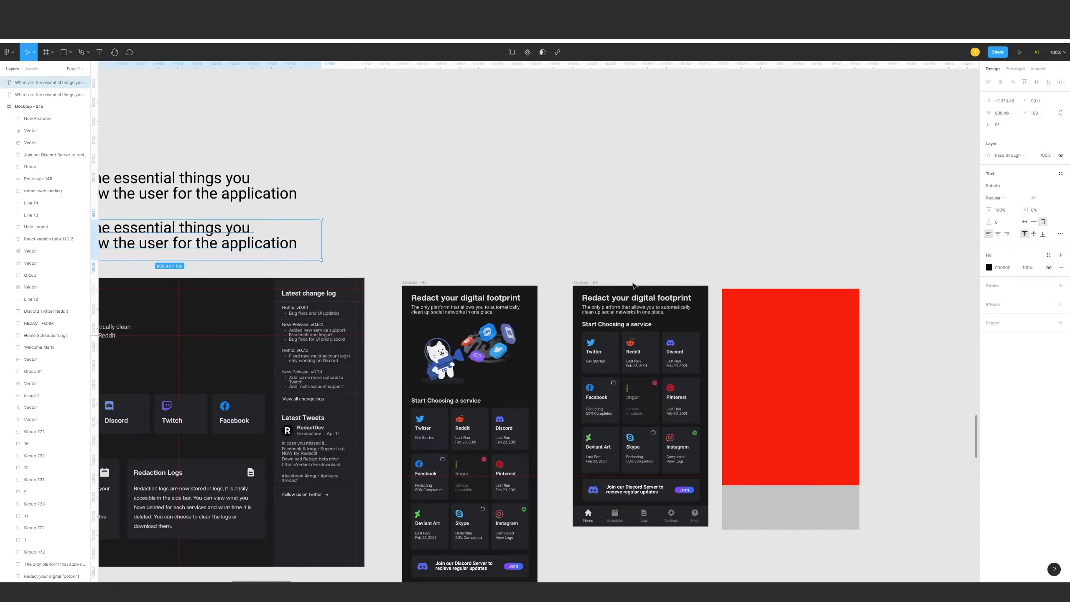
pyautogui.hscroll(-2, 698, 315)
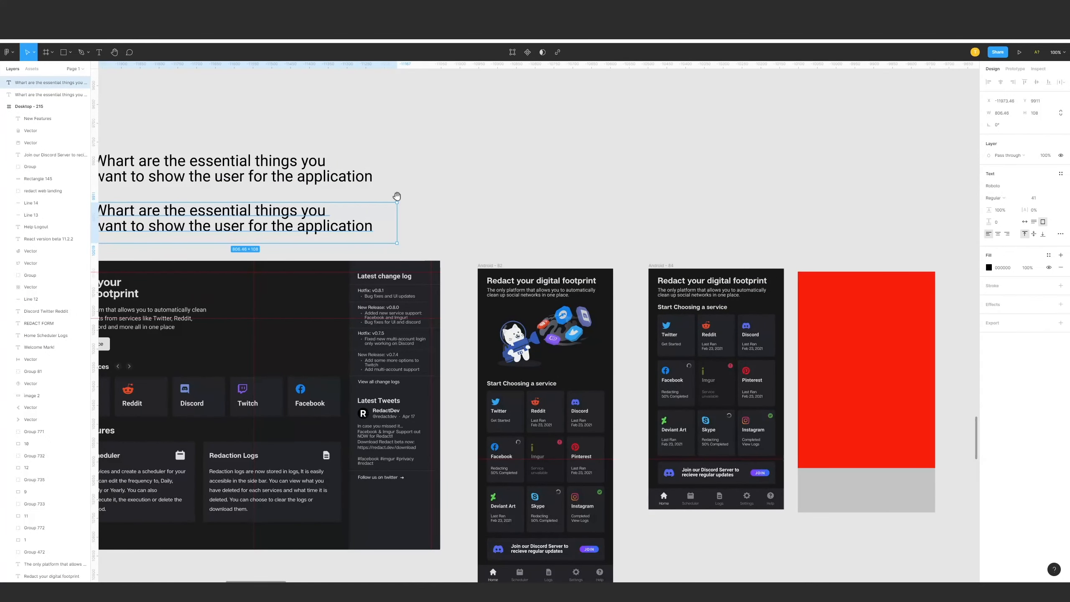
pyautogui.hscroll(-1, 629, 303)
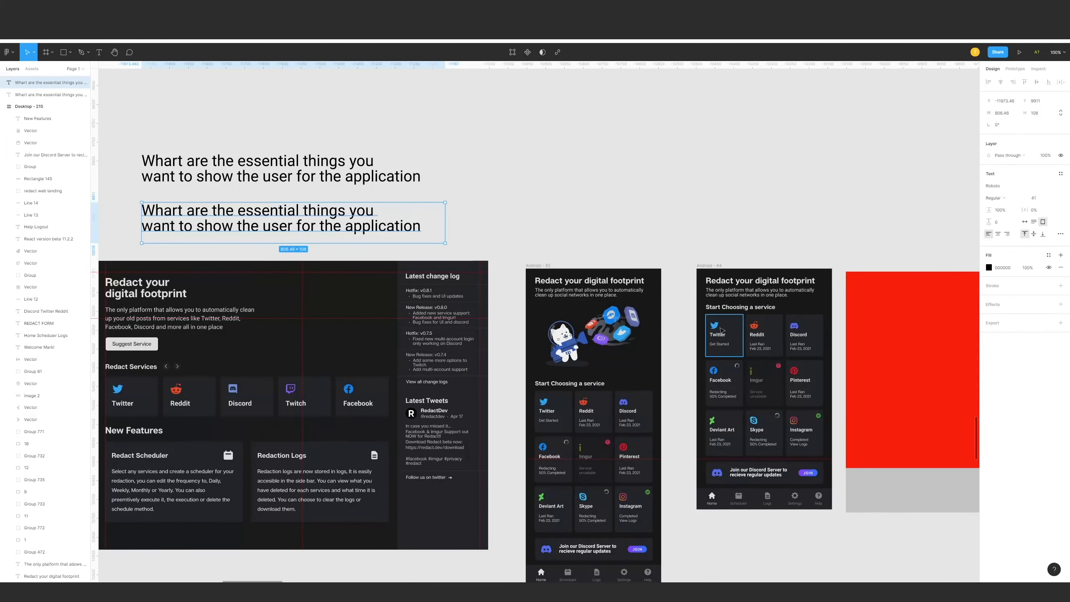
# Copy the loading spinner from a mobile service card and place it beside Discord in the desktop frame's sidebar.
pyautogui.hscroll(-4, 691, 387)
pyautogui.hscroll(-2, 529, 343)
pyautogui.hscroll(4, 787, 331)
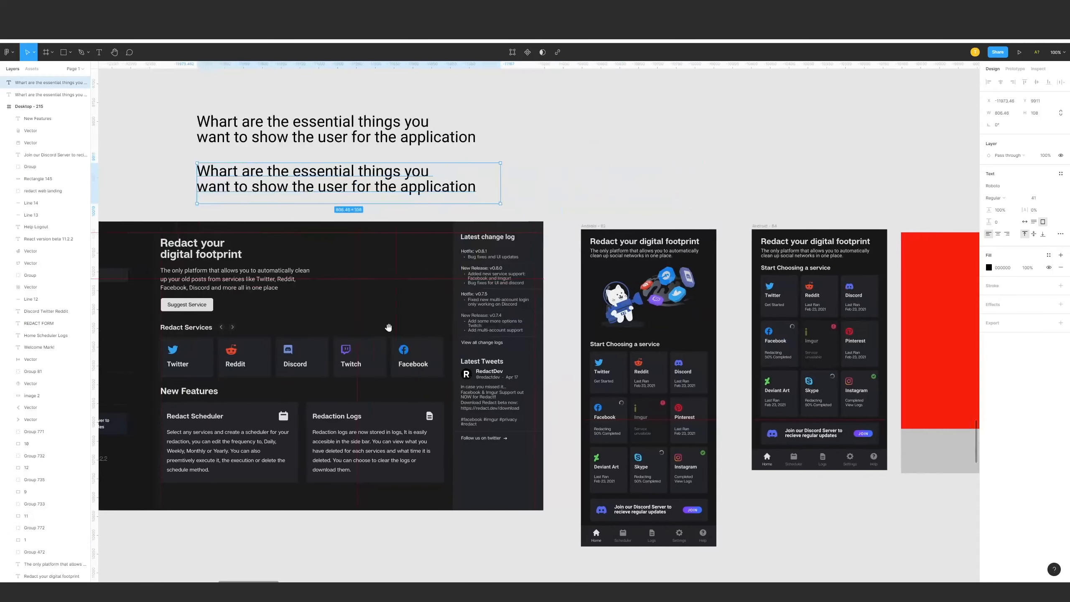
pyautogui.moveTo(787, 331); pyautogui.dragTo(662, 329)
pyautogui.press('Delete')
pyautogui.moveTo(365, 304); pyautogui.dragTo(782, 271)
pyautogui.hotkey('ctrl', '+')
pyautogui.hotkey('ctrl', 'v')
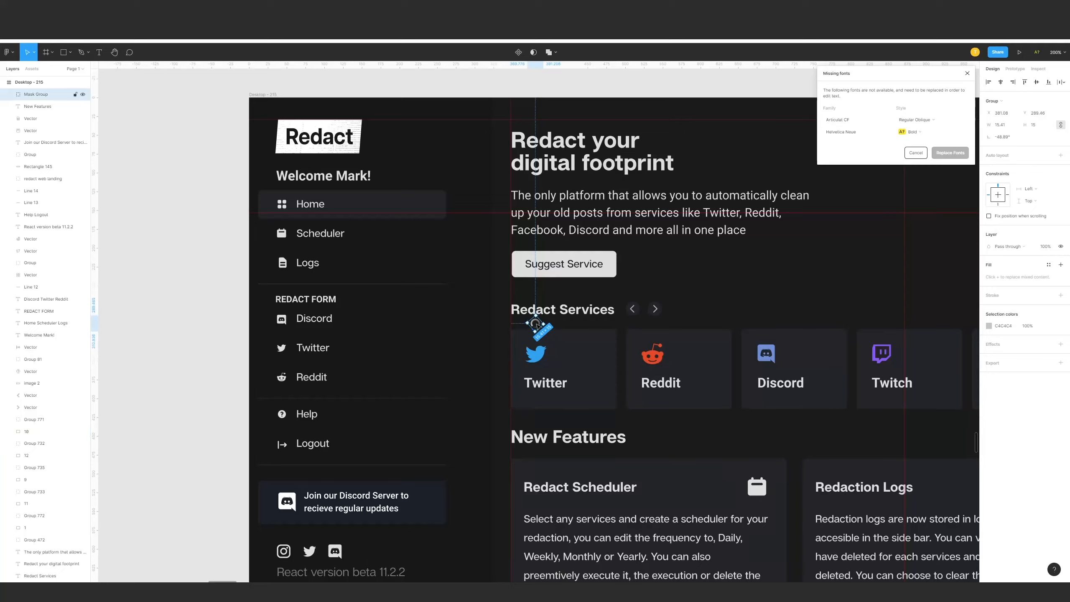
pyautogui.moveTo(536, 324); pyautogui.dragTo(355, 321)
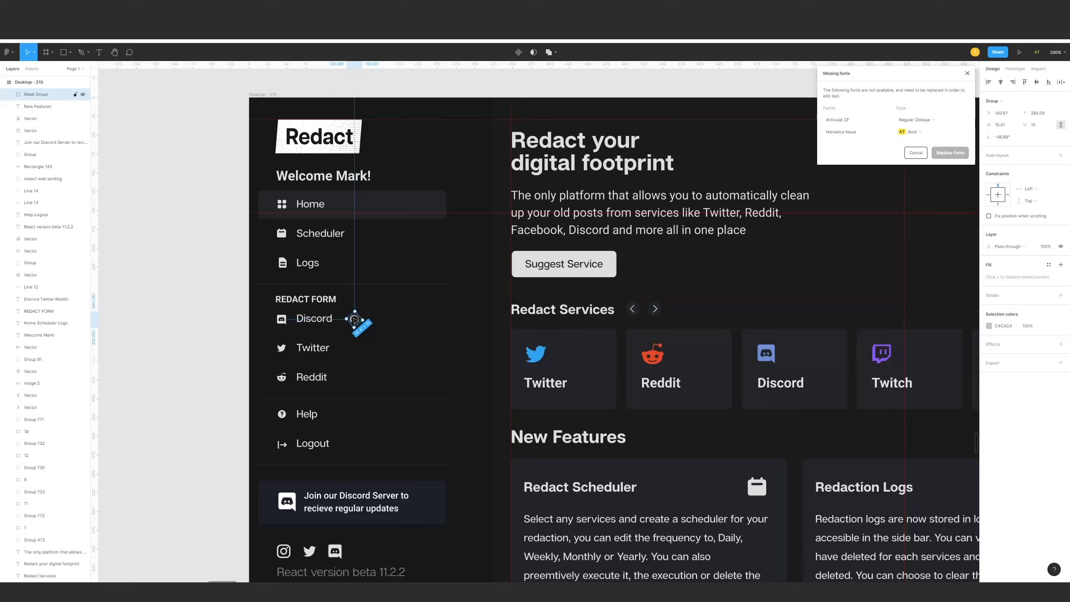
pyautogui.press('1')
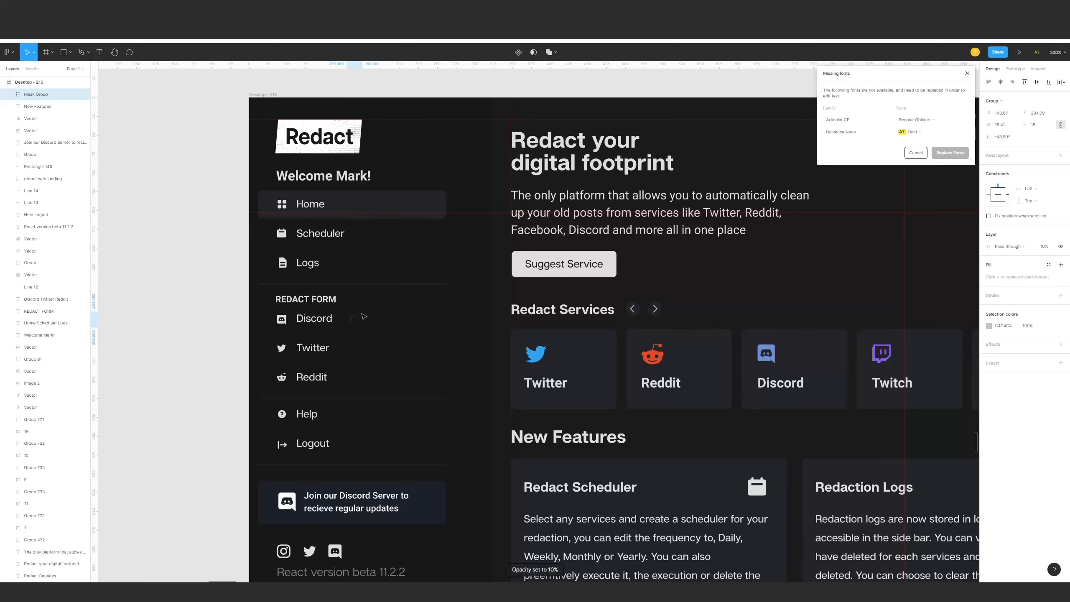
pyautogui.hotkey('ctrl', 'z')
pyautogui.press('Escape')
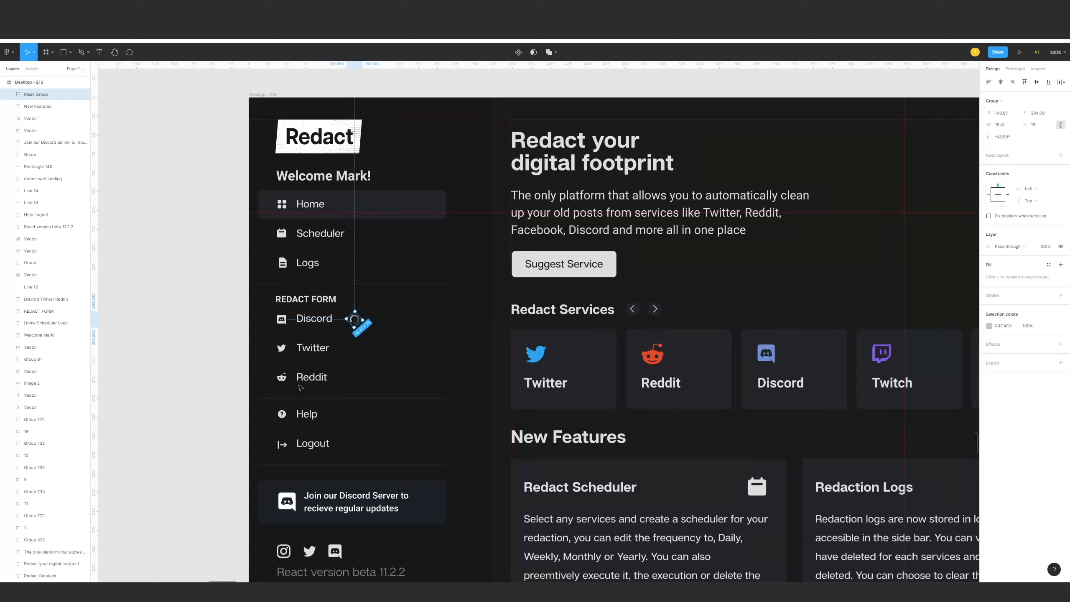
pyautogui.press('Escape')
# Delete the mobile frame with the dog illustration and move Android - 84 beside the desktop frame.
pyautogui.press('-')
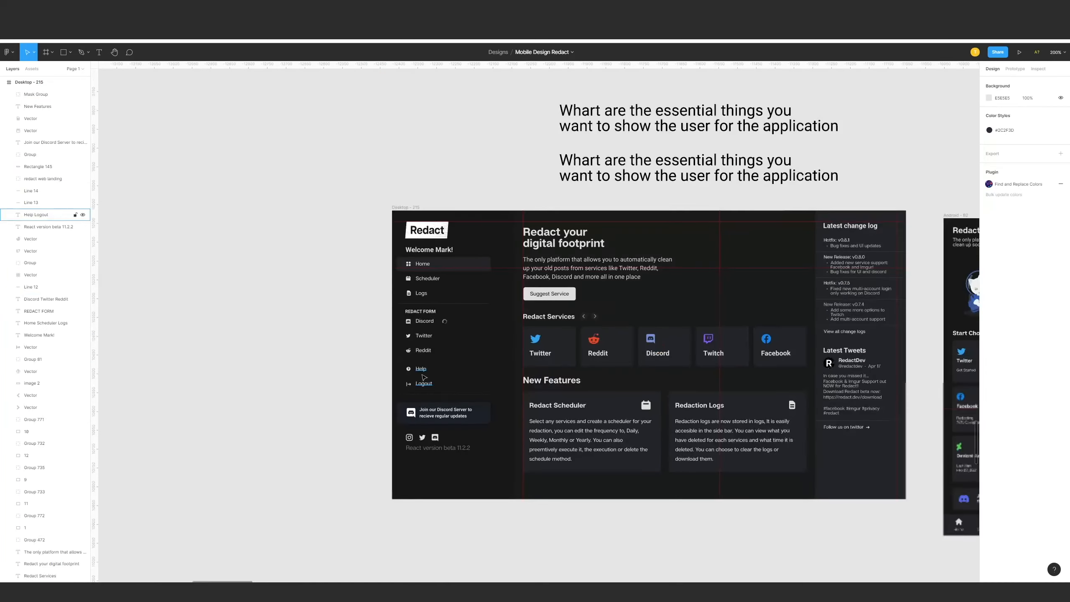
pyautogui.hscroll(10, 451, 360)
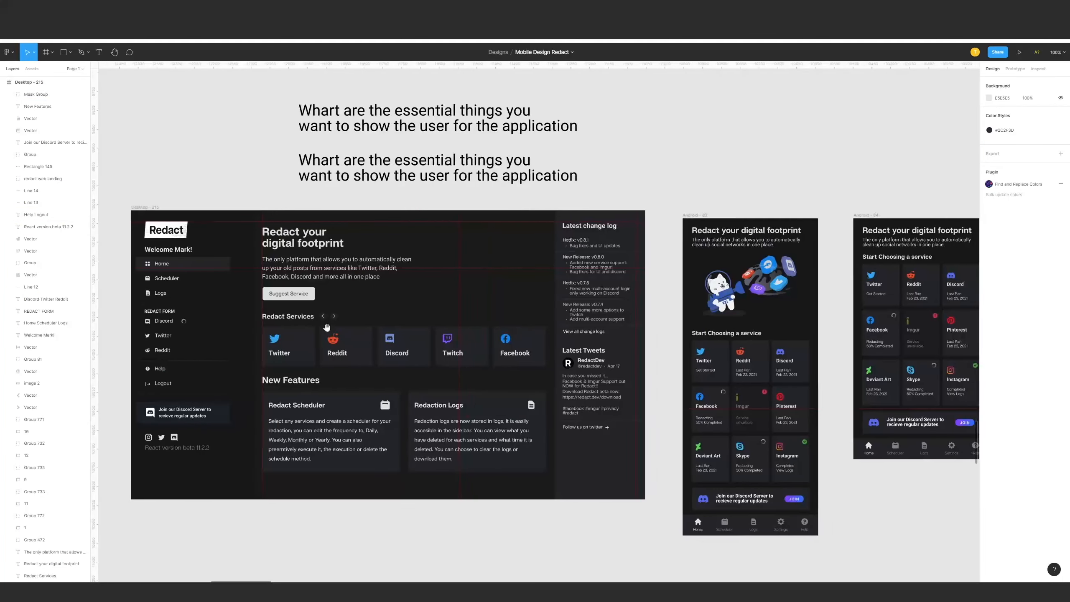
pyautogui.hscroll(-4, 413, 335)
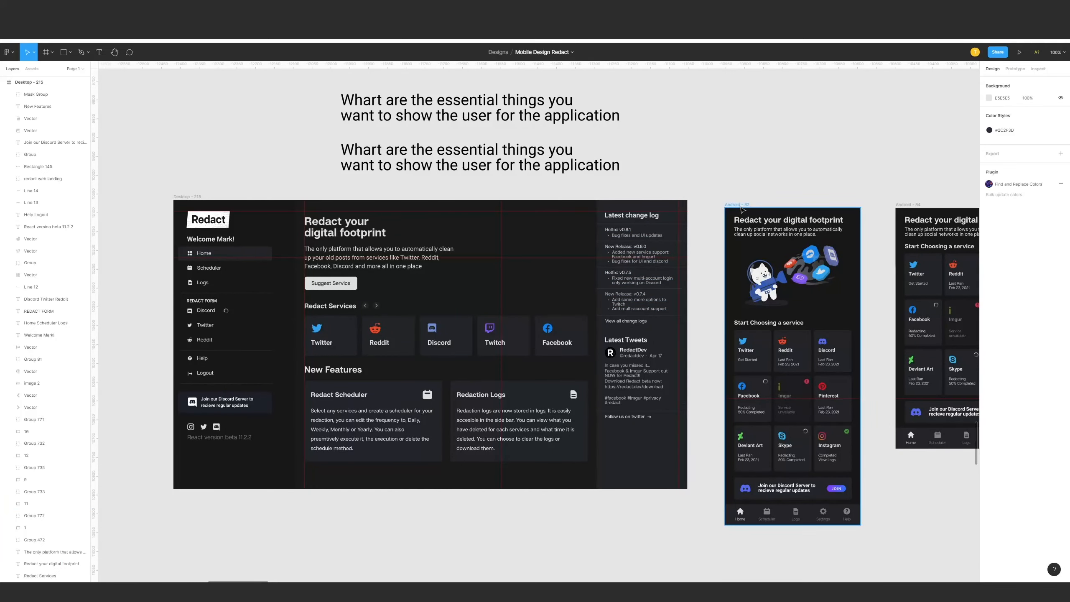
pyautogui.click(739, 205)
pyautogui.press('Delete')
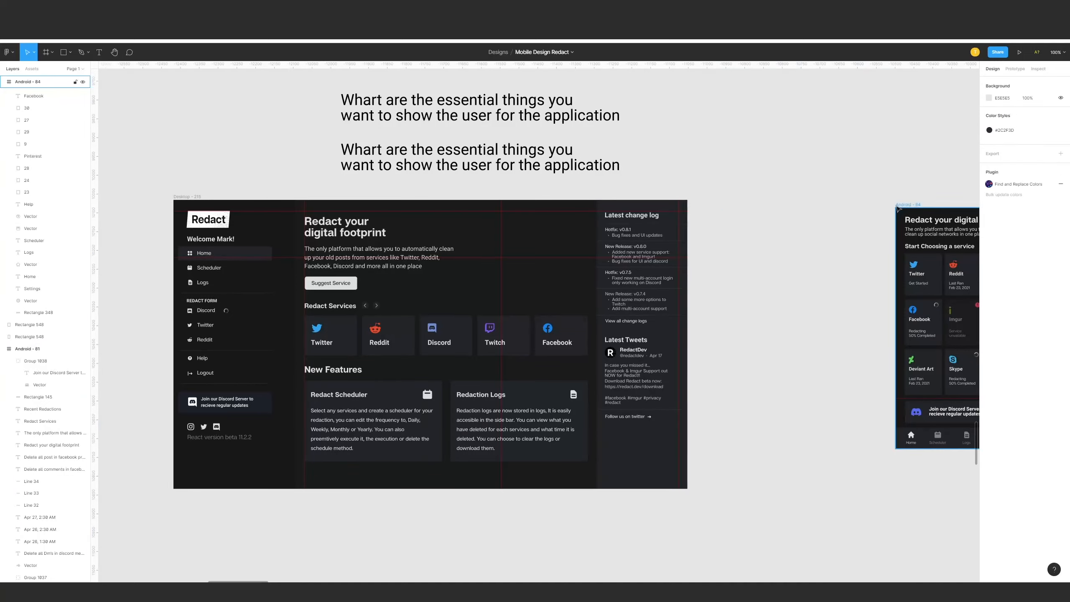
pyautogui.moveTo(899, 205); pyautogui.dragTo(720, 198)
pyautogui.click(736, 186)
# Examine the status indicators and progress texts on the Facebook, Imgur, Skype and Instagram cards in Android - 84.
pyautogui.hotkey('shift', '=')
pyautogui.hscroll(8, 618, 361)
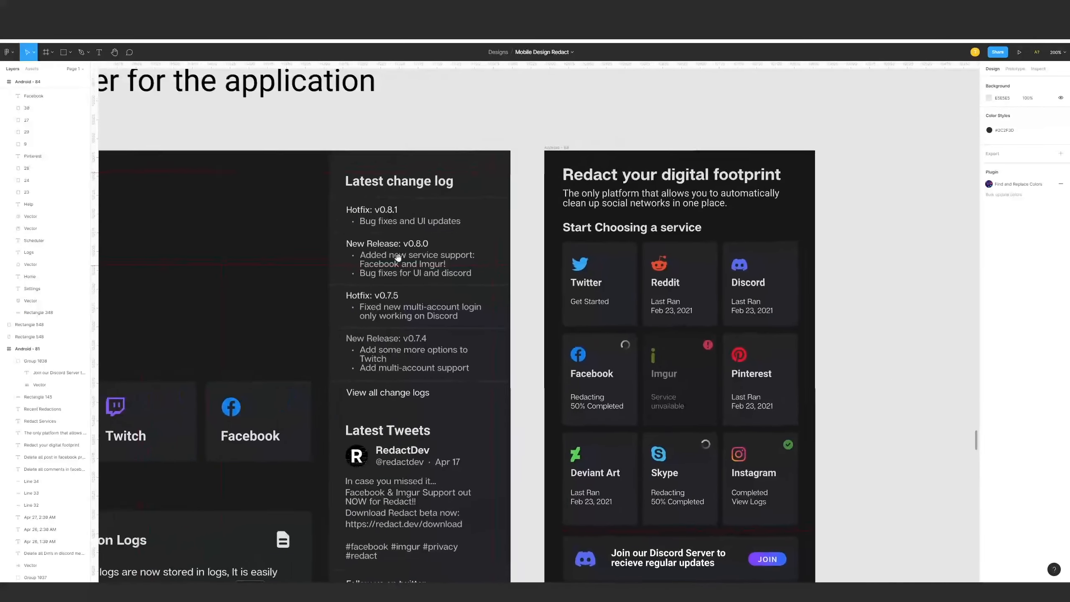
pyautogui.click(622, 346)
pyautogui.click(596, 403)
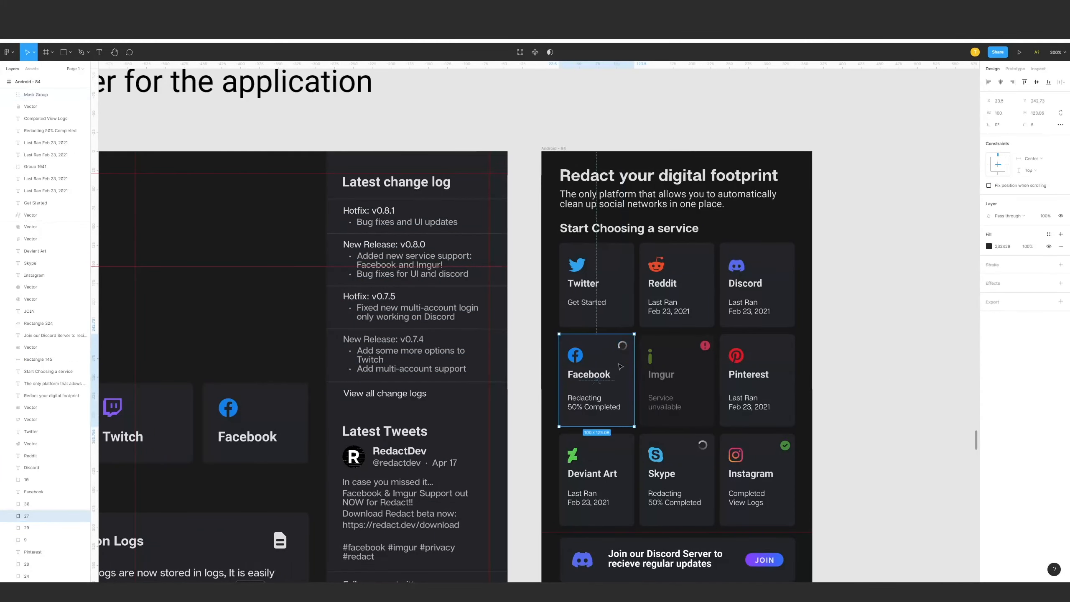
pyautogui.click(596, 404)
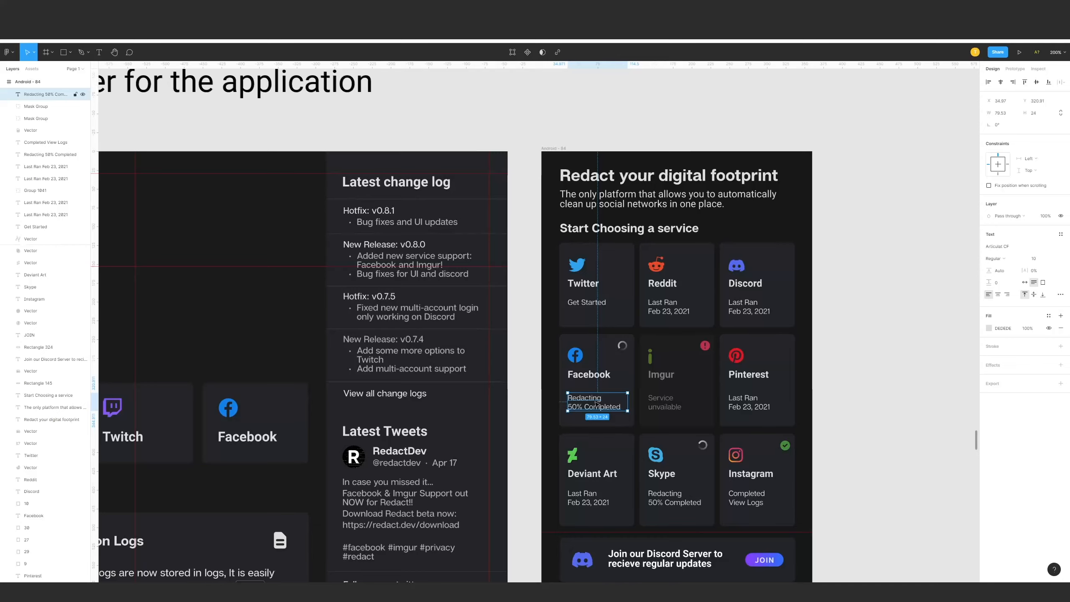
pyautogui.moveTo(627, 390)
pyautogui.mouseDown()
pyautogui.moveTo(916, 400)
pyautogui.moveTo(622, 397)
pyautogui.mouseUp()
pyautogui.click(700, 352)
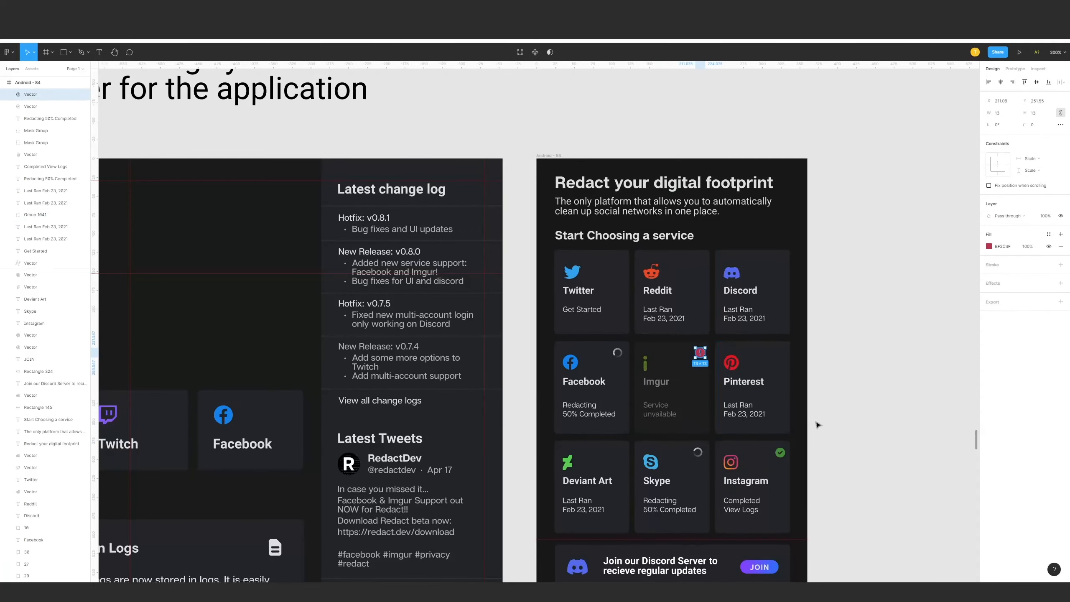
pyautogui.scroll(-1, 839, 400)
pyautogui.hscroll(-1, 839, 400)
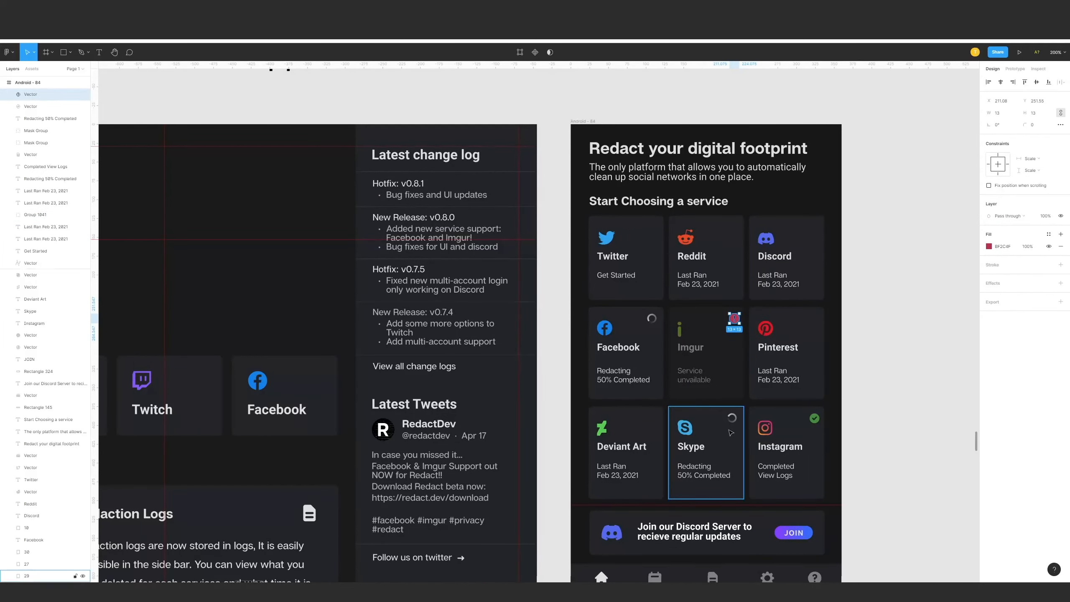
pyautogui.scroll(-5, 705, 434)
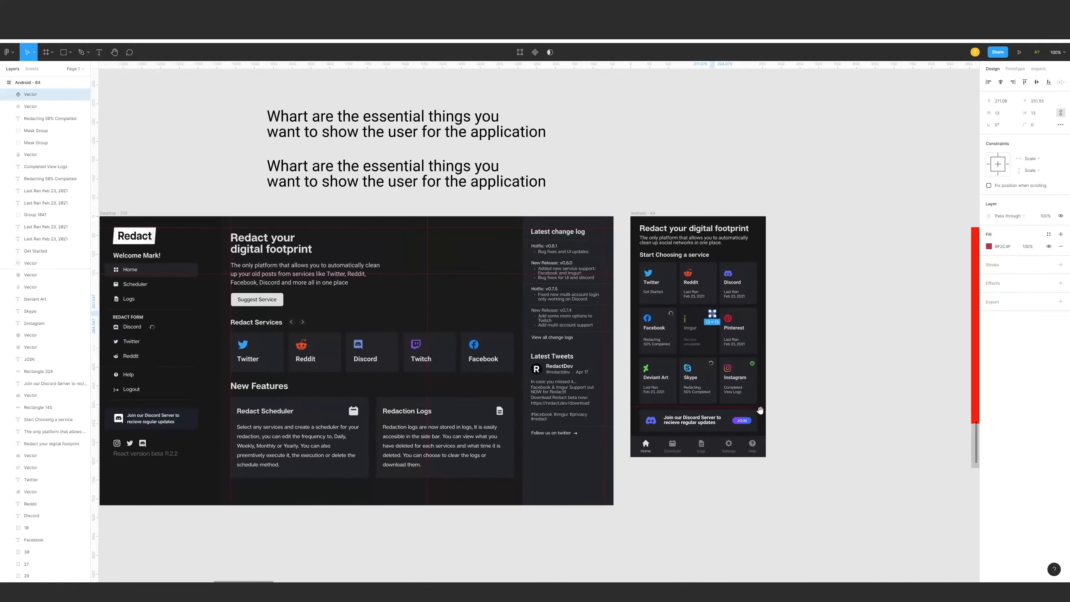
# Replace the duplicated question text with "User realestate..Userful information for the user.".
pyautogui.scroll(1, 750, 401)
pyautogui.hscroll(-1, 750, 400)
pyautogui.tripleClick(410, 201)
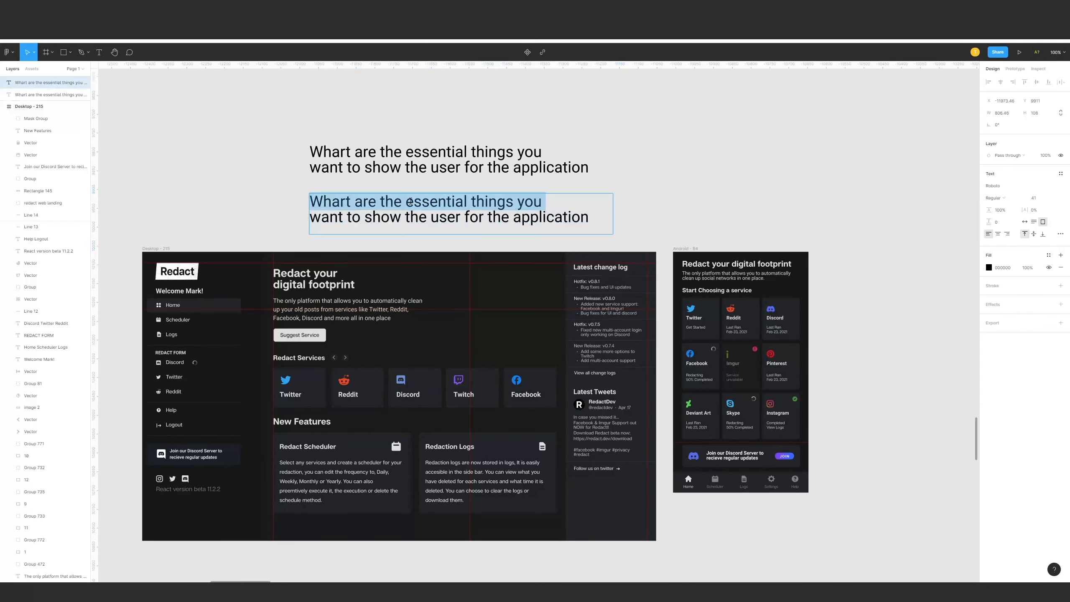
pyautogui.hotkey('ctrl', 'a')
pyautogui.press('BackSpace')
pyautogui.write('re')
pyautogui.hotkey('ctrl', 'a')
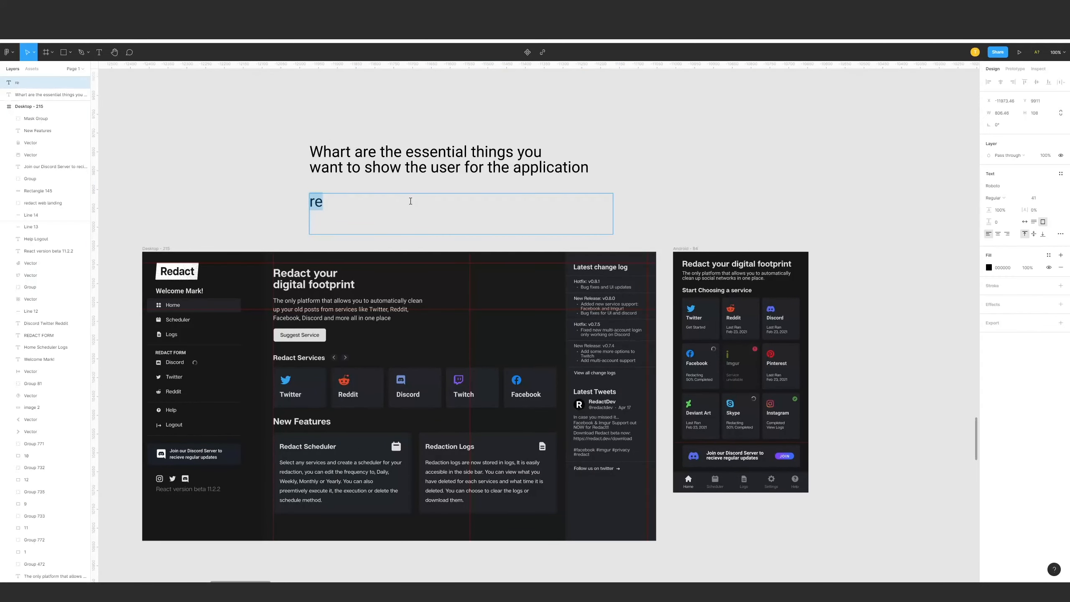
pyautogui.write('User reale')
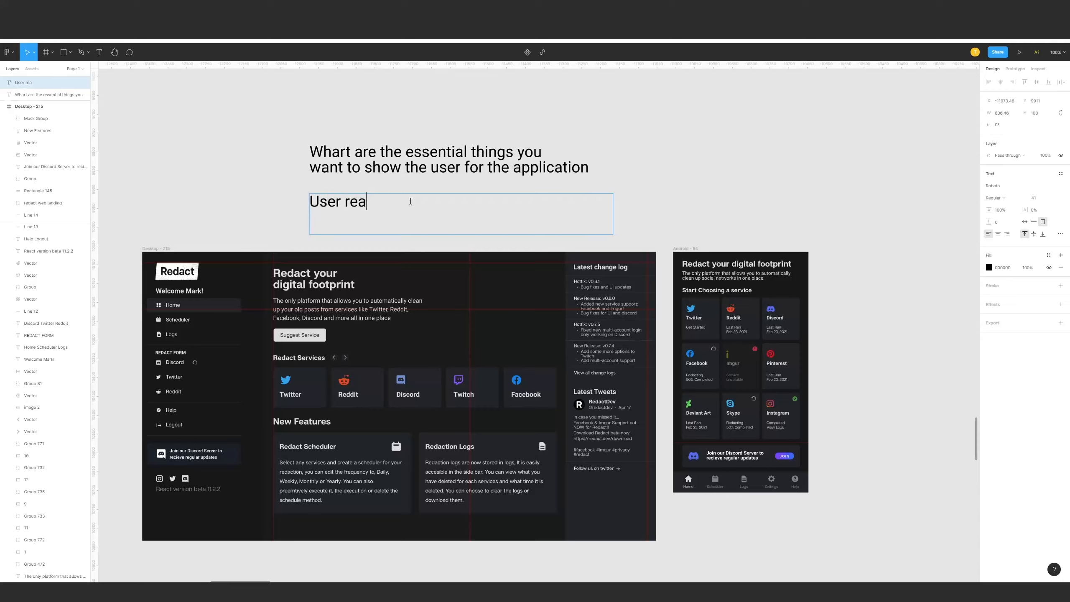
pyautogui.press('BackSpace')
pyautogui.write('as')
pyautogui.press('BackSpace')
pyautogui.press('BackSpace')
pyautogui.write('estate..Userful i')
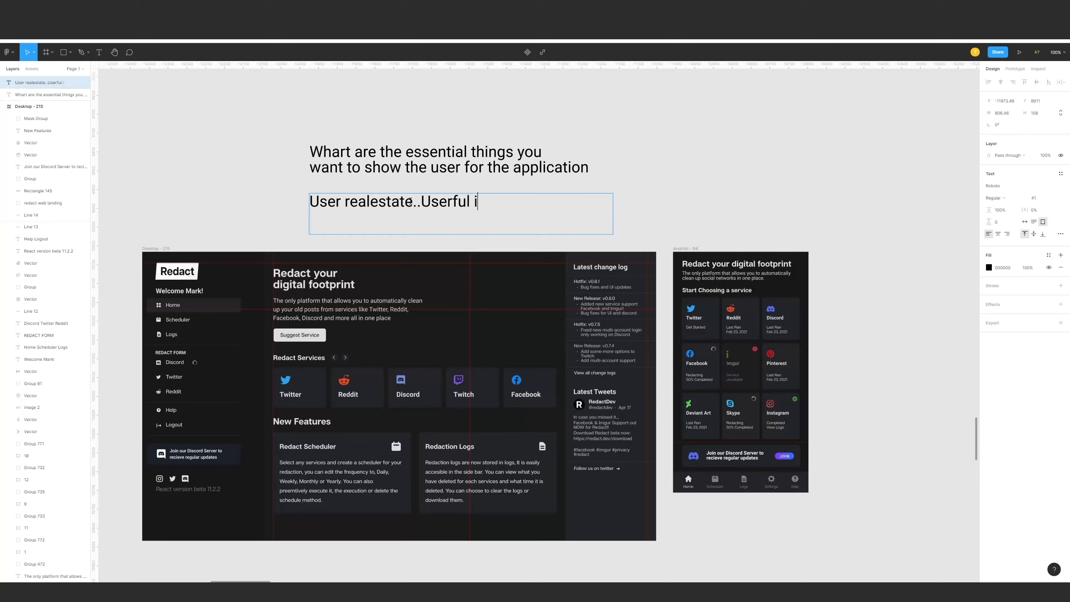
pyautogui.write('nfomratio')
pyautogui.press('BackSpace')
pyautogui.press('BackSpace')
pyautogui.press('BackSpace')
pyautogui.press('BackSpace')
pyautogui.press('BackSpace')
pyautogui.press('BackSpace')
pyautogui.write('rmation ')
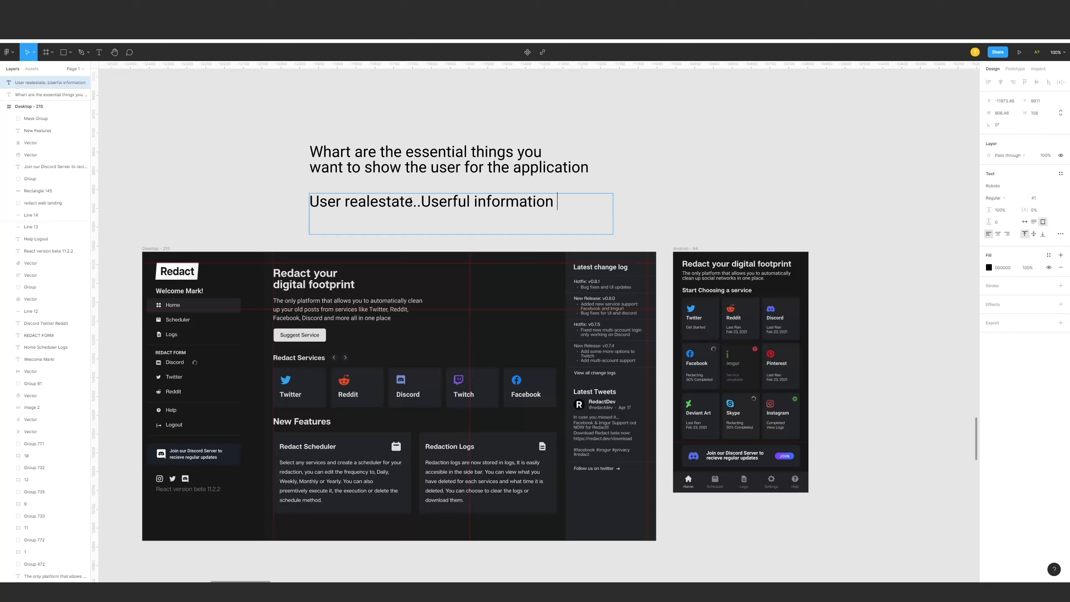
pyautogui.write('for the user.')
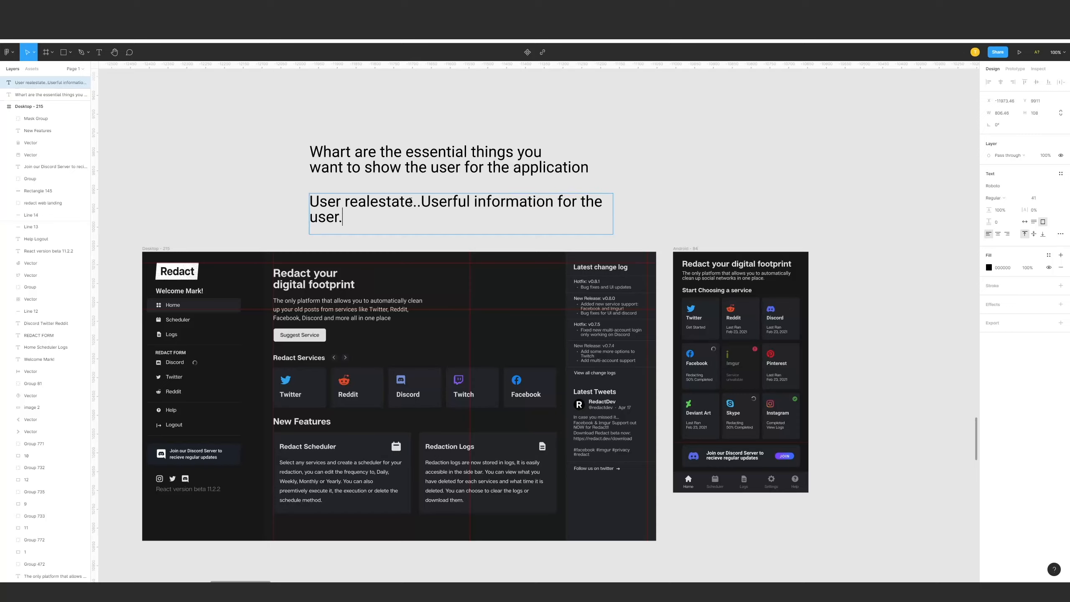
pyautogui.press('Escape')
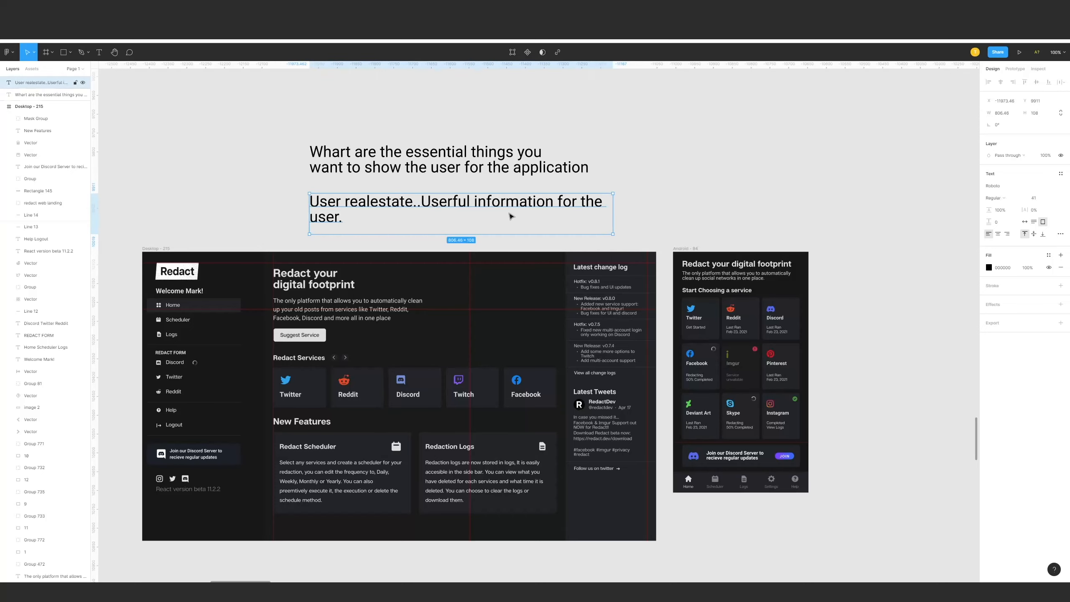
# Duplicate the Android - 84 frame and arrange the copy between the desktop frame and the original.
pyautogui.hscroll(5, 645, 200)
pyautogui.scroll(5, 628, 193)
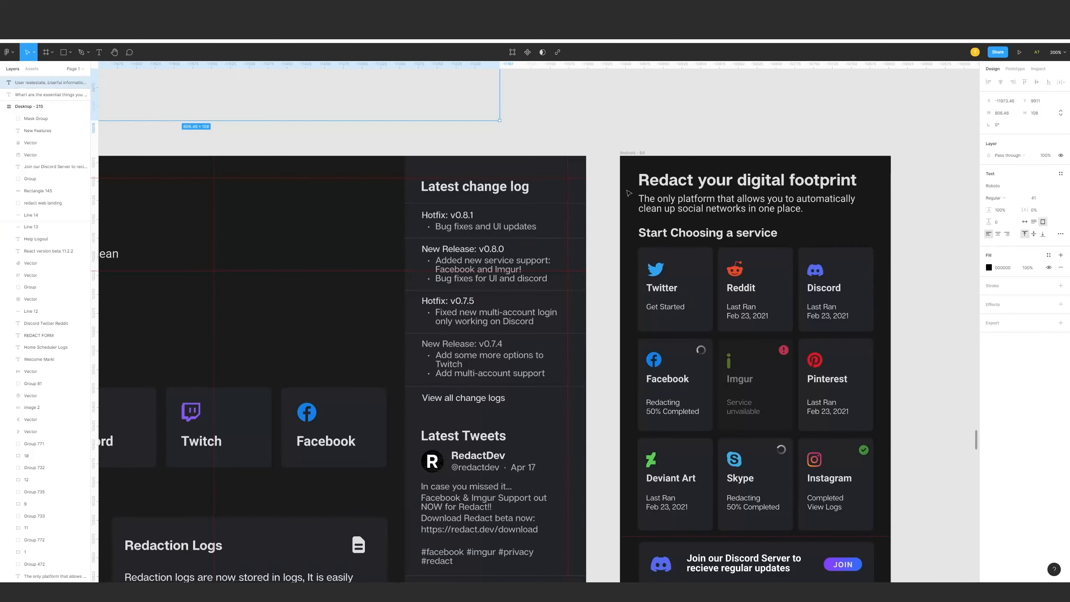
pyautogui.scroll(-5, 634, 203)
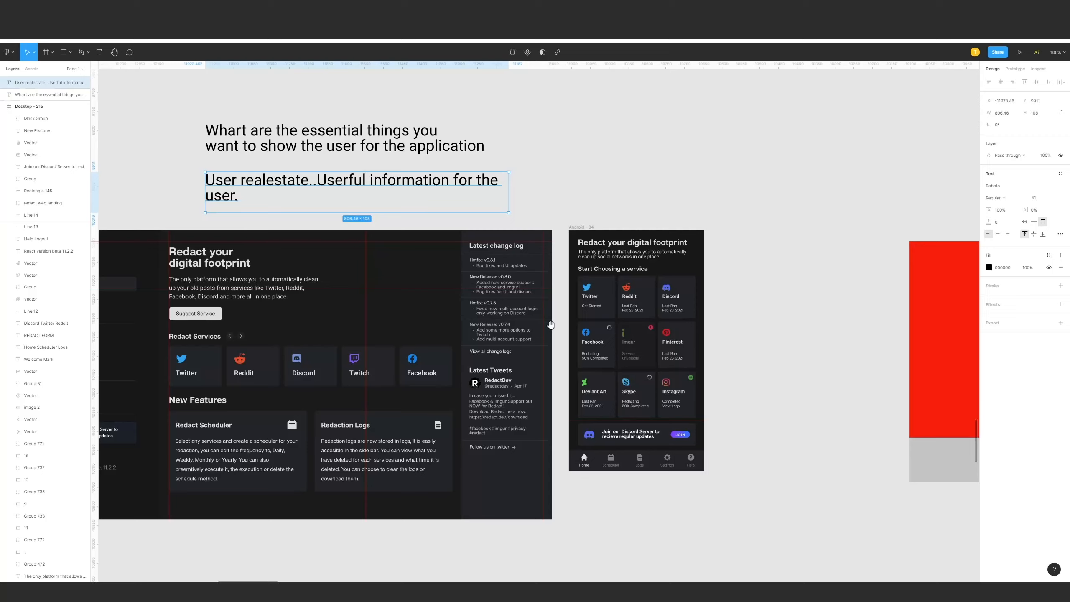
pyautogui.hscroll(6, 609, 315)
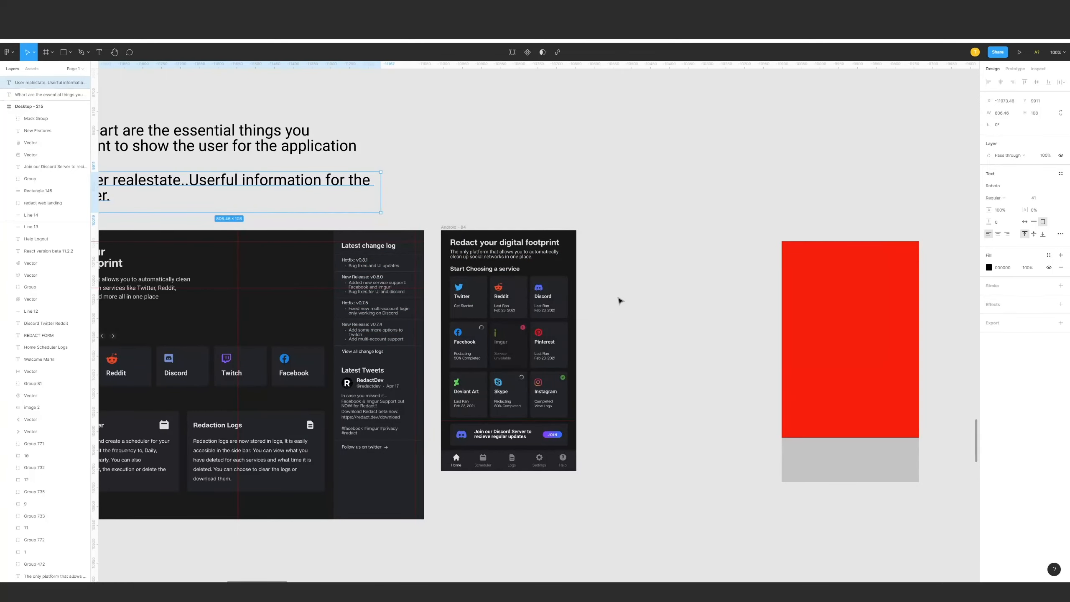
pyautogui.moveTo(452, 228); pyautogui.dragTo(620, 227)
pyautogui.moveTo(528, 249); pyautogui.dragTo(687, 248)
pyautogui.moveTo(431, 225); pyautogui.dragTo(660, 233)
pyautogui.moveTo(317, 233); pyautogui.dragTo(216, 235)
pyautogui.moveTo(602, 234); pyautogui.dragTo(437, 238)
pyautogui.moveTo(839, 238); pyautogui.dragTo(602, 239)
# Try stretching the bottom navigation bar's background downward in the duplicated mobile frame, and undo the change.
pyautogui.click(656, 476)
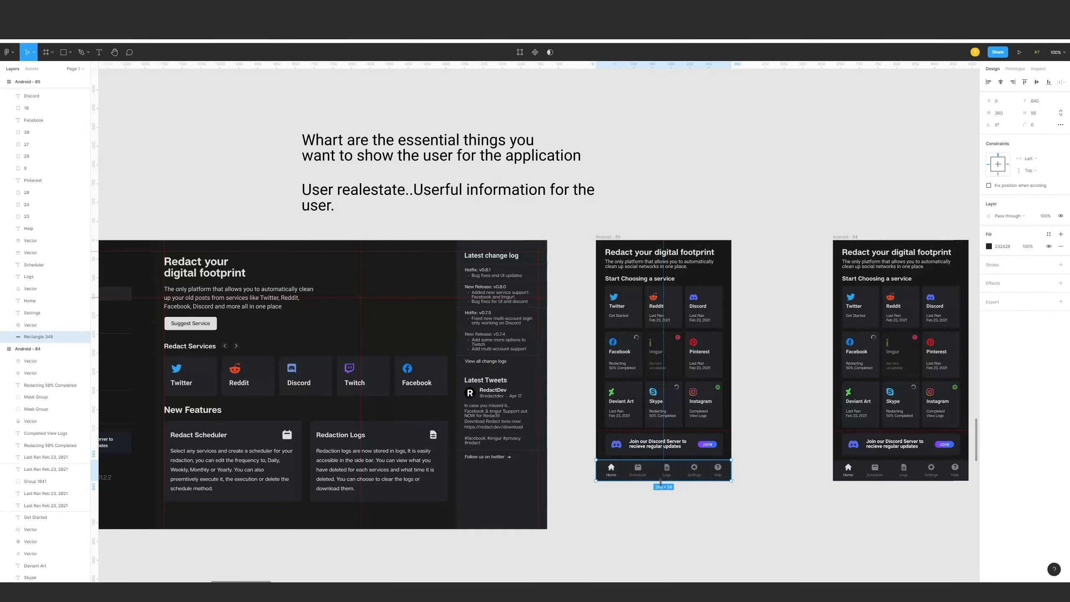
pyautogui.moveTo(656, 481); pyautogui.dragTo(656, 555)
pyautogui.scroll(-5, 729, 547)
pyautogui.hotkey('ctrl', 'z')
# Try extending the duplicated mobile frame's bottom edge downward, and undo the resize.
pyautogui.click(753, 378)
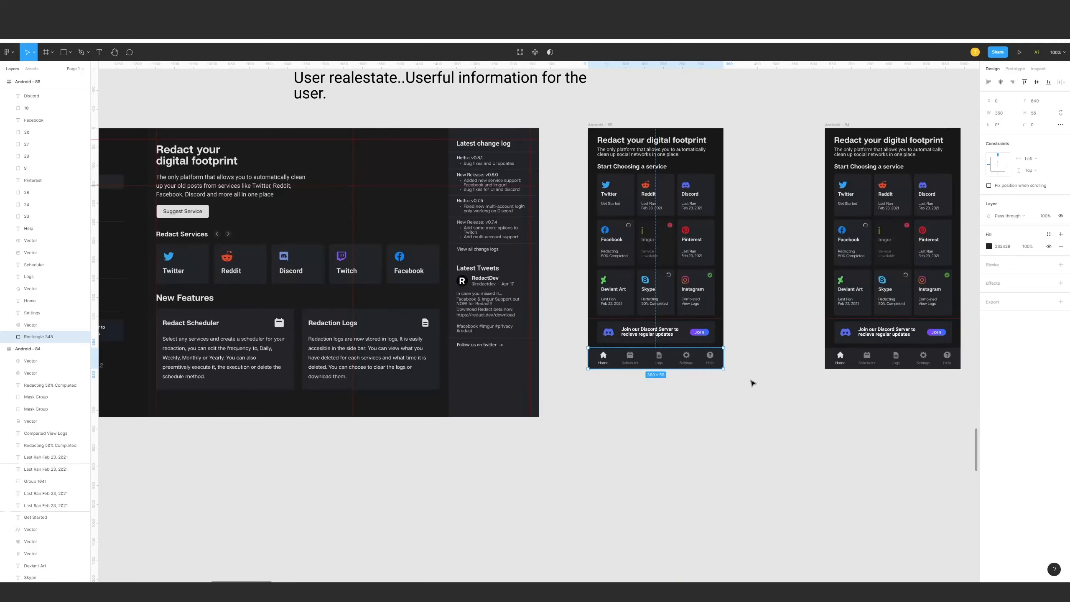
pyautogui.click(653, 343)
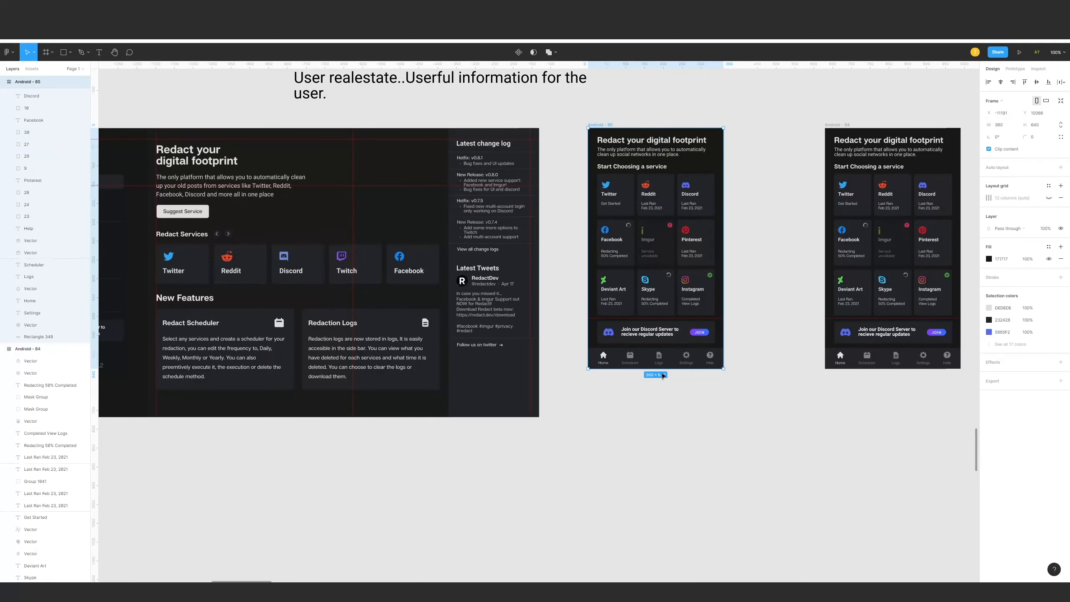
pyautogui.moveTo(661, 371); pyautogui.dragTo(656, 510)
pyautogui.hotkey('ctrl', 'z')
pyautogui.scroll(1, 748, 418)
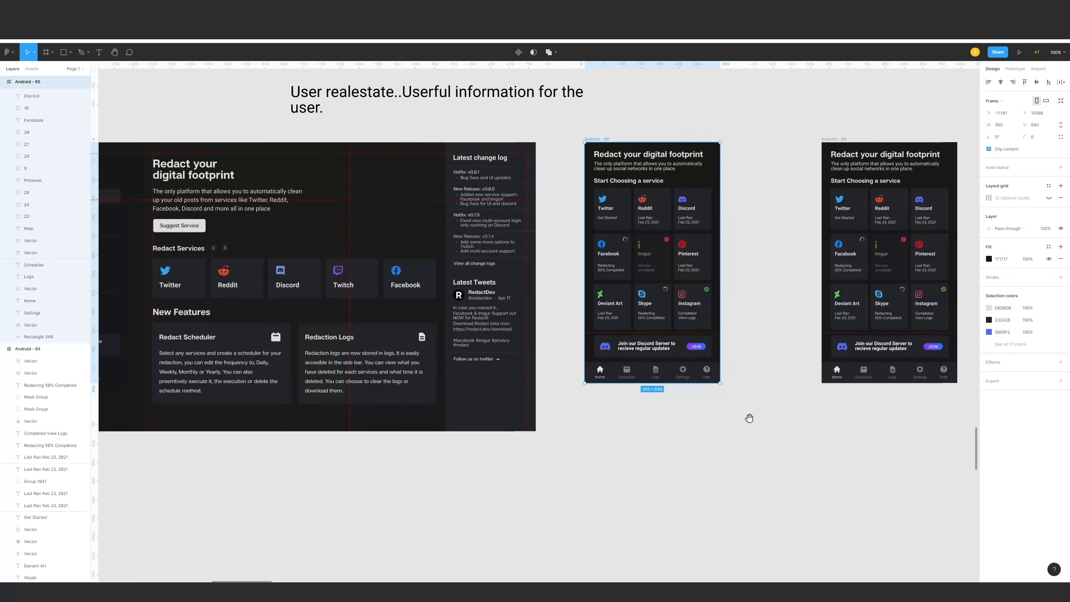
pyautogui.moveTo(749, 418); pyautogui.dragTo(587, 179)
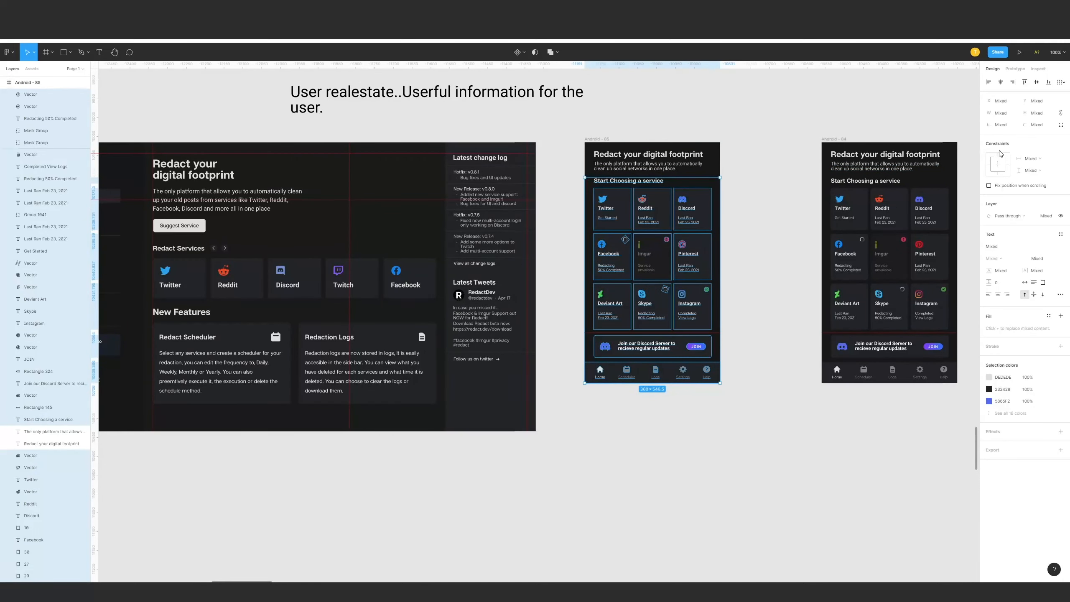
pyautogui.press('Escape')
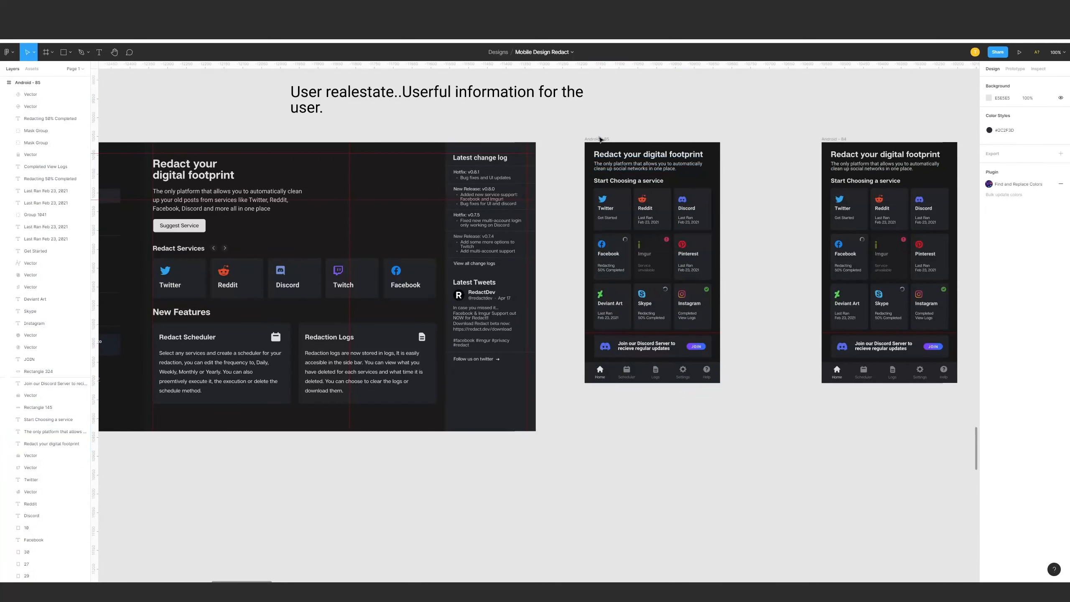
# Try extending the duplicated mobile frame to about 1016 px tall and moving its navigation bar to the new bottom edge.
pyautogui.click(601, 139)
pyautogui.moveTo(656, 383); pyautogui.dragTo(656, 522)
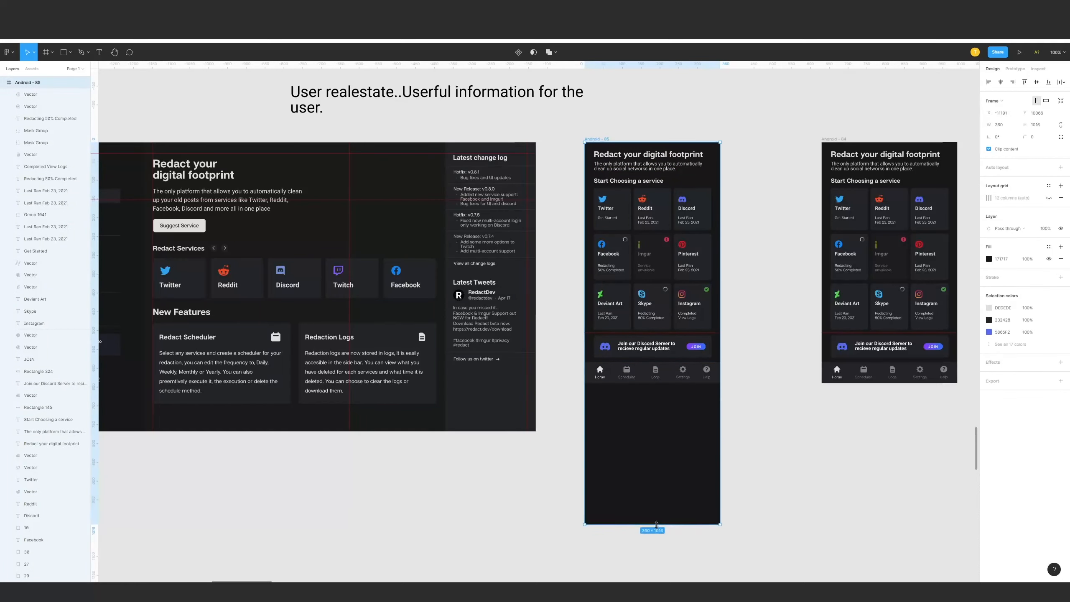
pyautogui.moveTo(741, 432); pyautogui.dragTo(586, 362)
pyautogui.moveTo(631, 378); pyautogui.dragTo(632, 522)
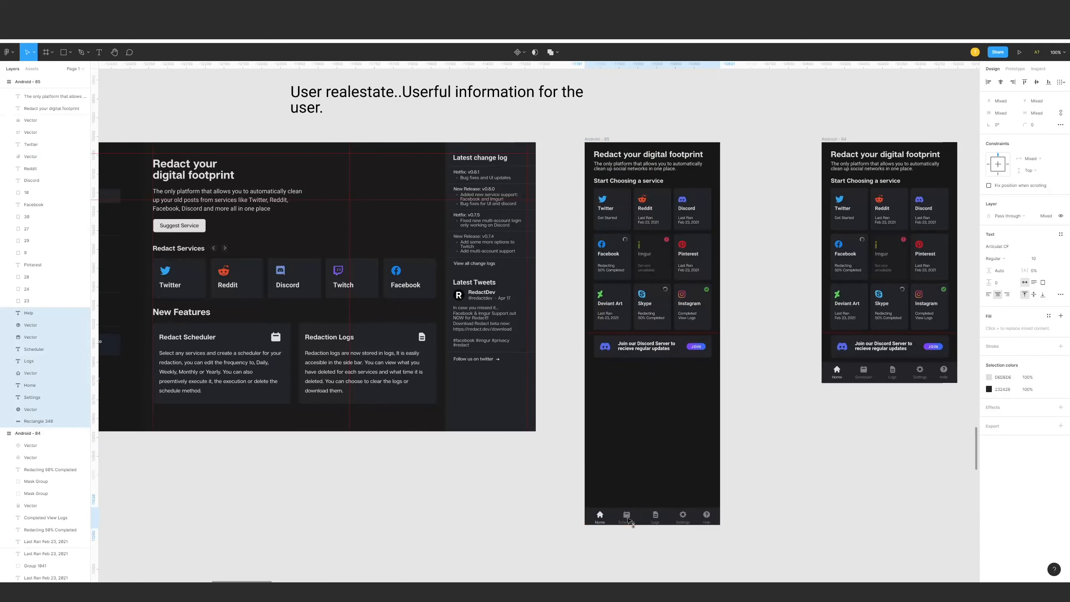
# Try moving the desktop's New Features section with both cards below the mobile frame's Discord banner, and undo the move.
pyautogui.hscroll(-5, 620, 463)
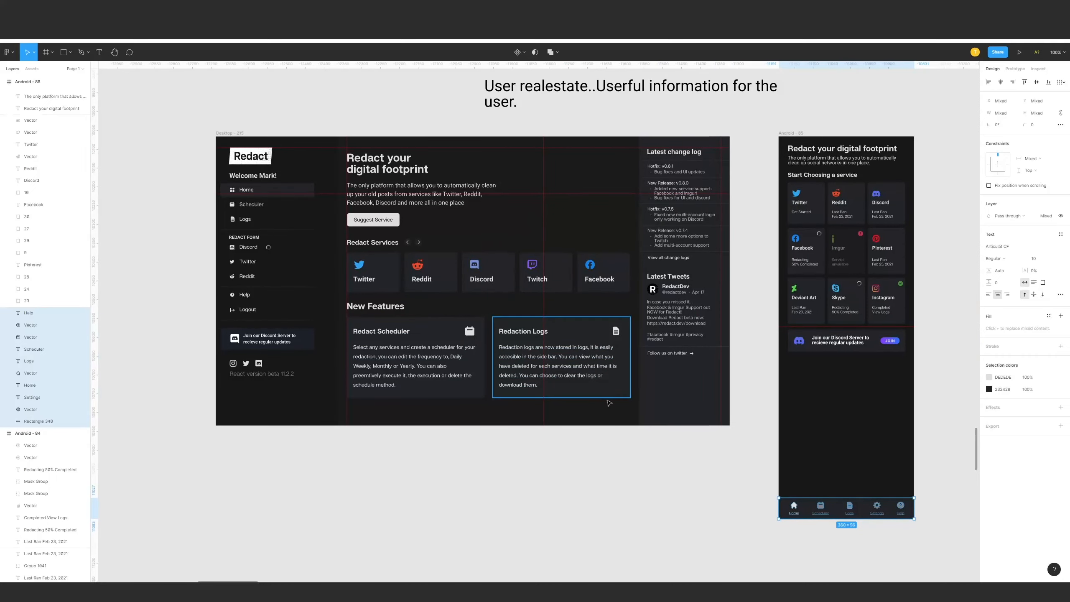
pyautogui.moveTo(633, 437); pyautogui.dragTo(365, 299)
pyautogui.moveTo(449, 320); pyautogui.dragTo(890, 382)
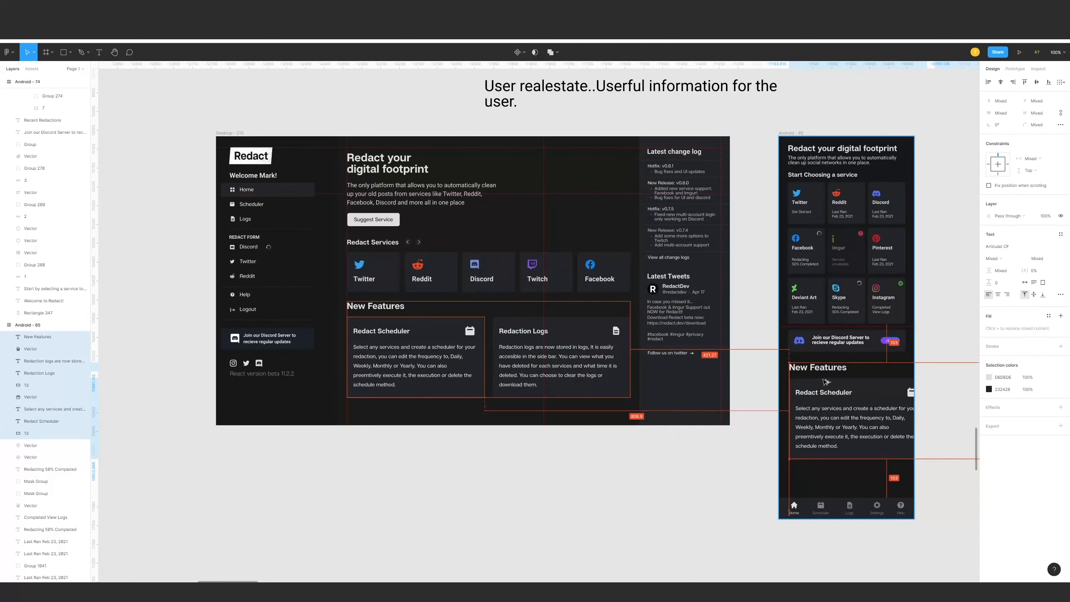
pyautogui.hscroll(5, 743, 436)
pyautogui.moveTo(771, 477); pyautogui.dragTo(707, 375)
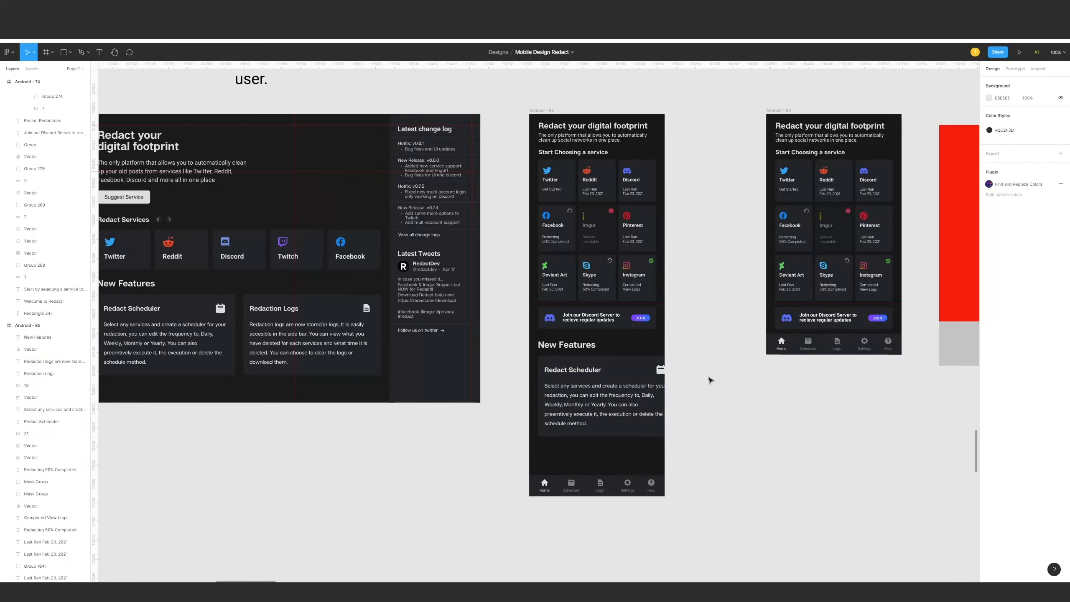
pyautogui.hotkey('ctrl', 'z')
pyautogui.hotkey('ctrl', 'z')
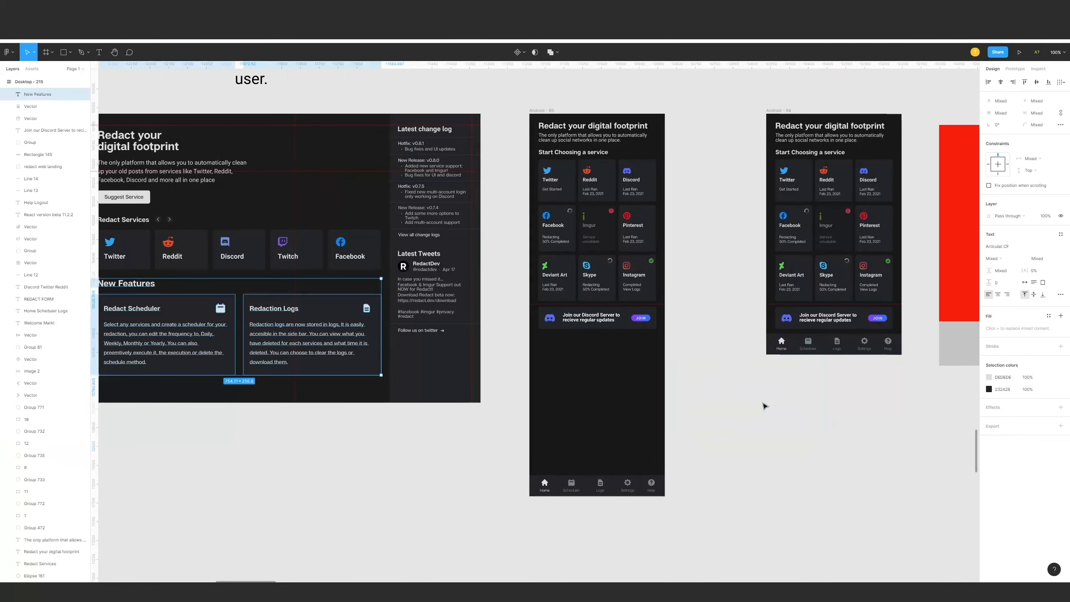
# Try moving the New Features heading and Redact Scheduler card below the mobile Discord banner, scaling the card to fit the frame's width.
pyautogui.hscroll(-4, 407, 413)
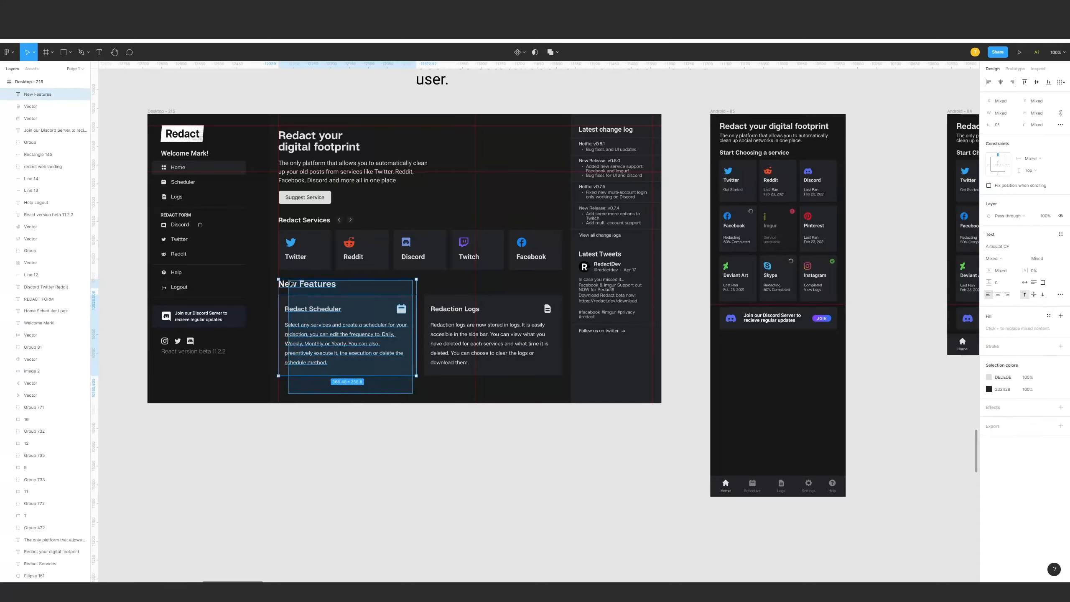
pyautogui.moveTo(299, 310); pyautogui.dragTo(741, 372)
pyautogui.hscroll(3, 799, 441)
pyautogui.moveTo(791, 441); pyautogui.dragTo(622, 361)
pyautogui.press('k')
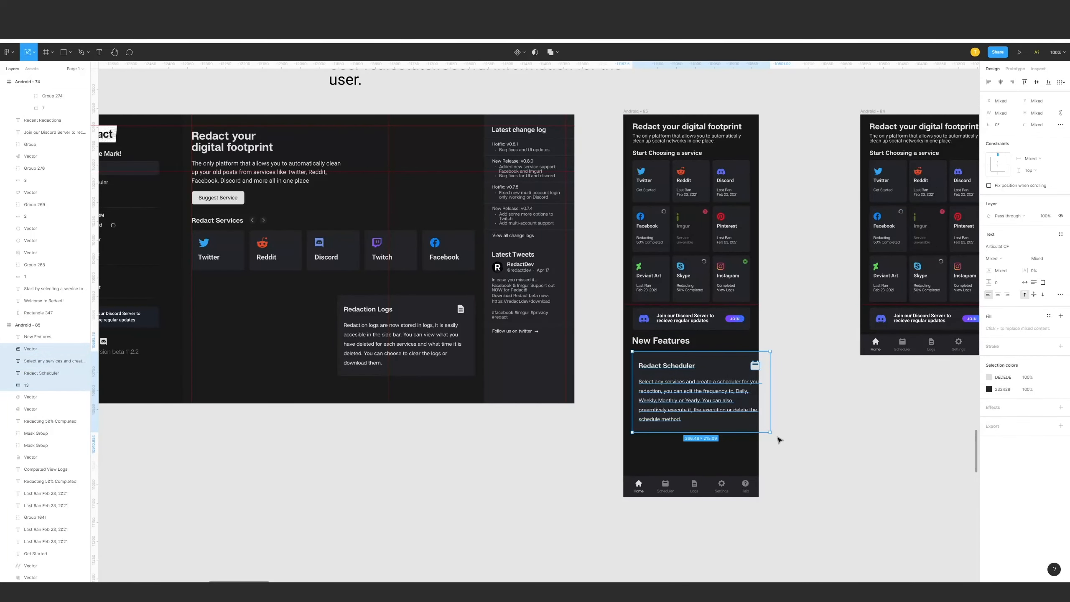
pyautogui.moveTo(769, 433); pyautogui.dragTo(831, 415)
pyautogui.click(769, 403)
pyautogui.hotkey('ctrl', '+')
pyautogui.hotkey('ctrl', '-')
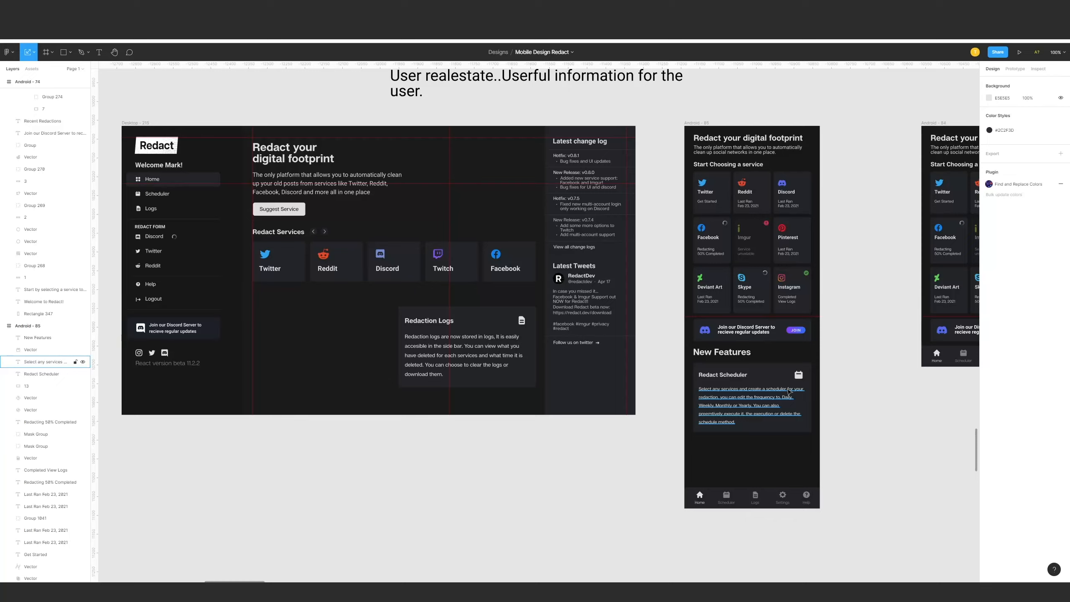
# Undo the scaling and placement of the Redact Scheduler card and New Features heading.
pyautogui.click(785, 365)
pyautogui.hotkey('ctrl', 'z')
pyautogui.hotkey('ctrl', 'z')
pyautogui.hotkey('ctrl', 'z')
pyautogui.hotkey('ctrl', 'z')
pyautogui.hotkey('ctrl', 'z')
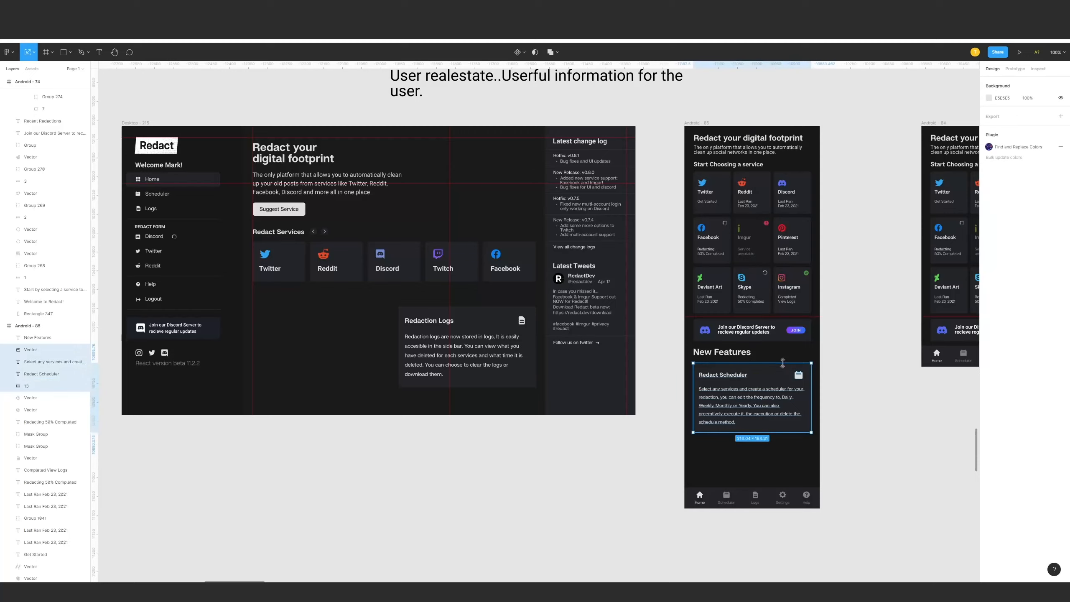
pyautogui.hotkey('ctrl', 'z')
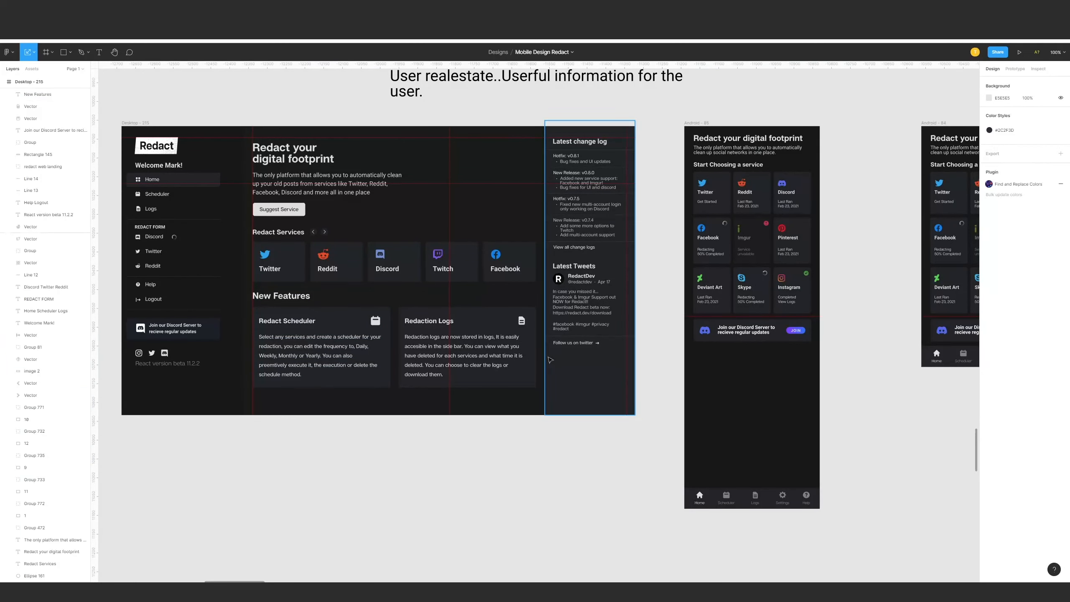
# Try copying the Latest Tweets section from the desktop sidebar to below the mobile frame's Discord banner.
pyautogui.scroll(5, 550, 359)
pyautogui.hscroll(5, 564, 358)
pyautogui.scroll(3, 564, 358)
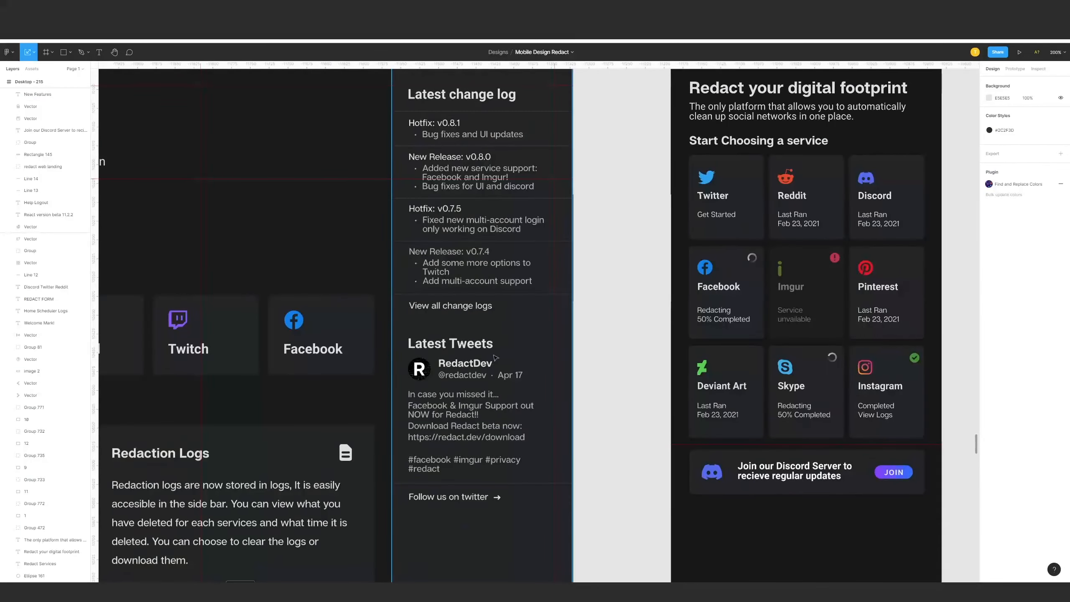
pyautogui.scroll(1, 623, 337)
pyautogui.moveTo(605, 476); pyautogui.dragTo(611, 383)
pyautogui.moveTo(609, 456); pyautogui.dragTo(729, 433)
pyautogui.keyDown('shift'); pyautogui.click(529, 444); pyautogui.keyUp('shift')
pyautogui.scroll(-2, 529, 441)
pyautogui.hscroll(2, 529, 441)
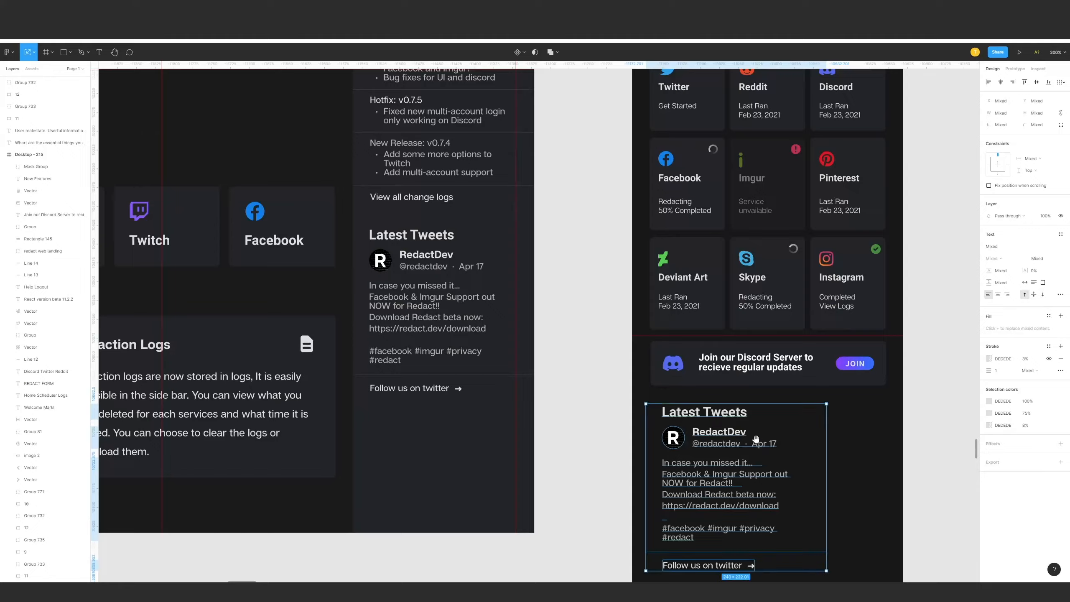
pyautogui.scroll(-2, 754, 441)
pyautogui.hscroll(3, 755, 441)
pyautogui.click(642, 491)
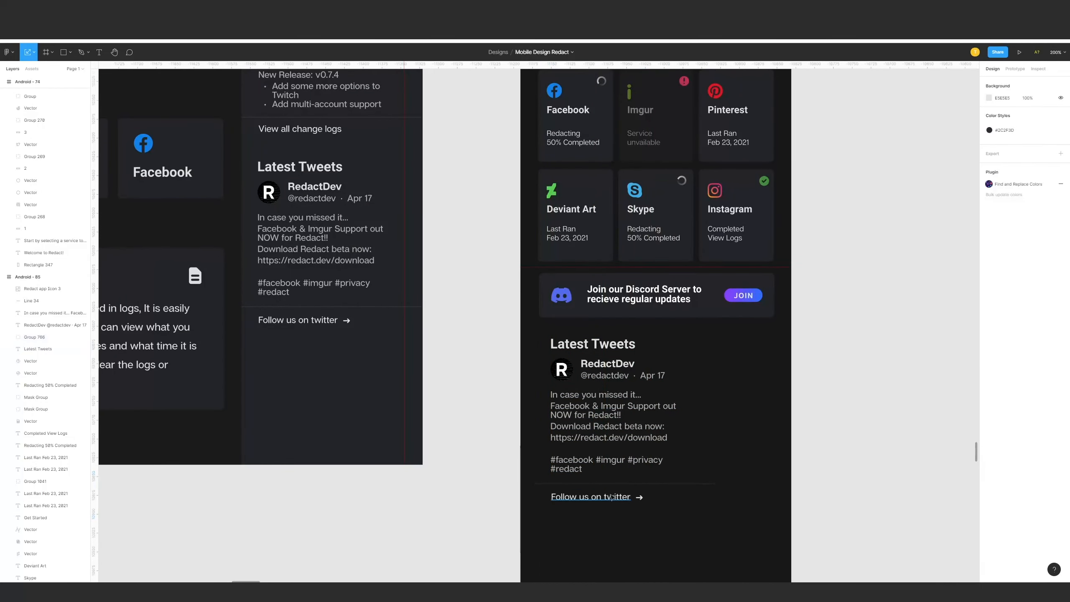
pyautogui.hotkey('shift', '0')
# Delete the copied Latest Tweets section from the extended mobile frame.
pyautogui.moveTo(630, 445); pyautogui.dragTo(636, 505)
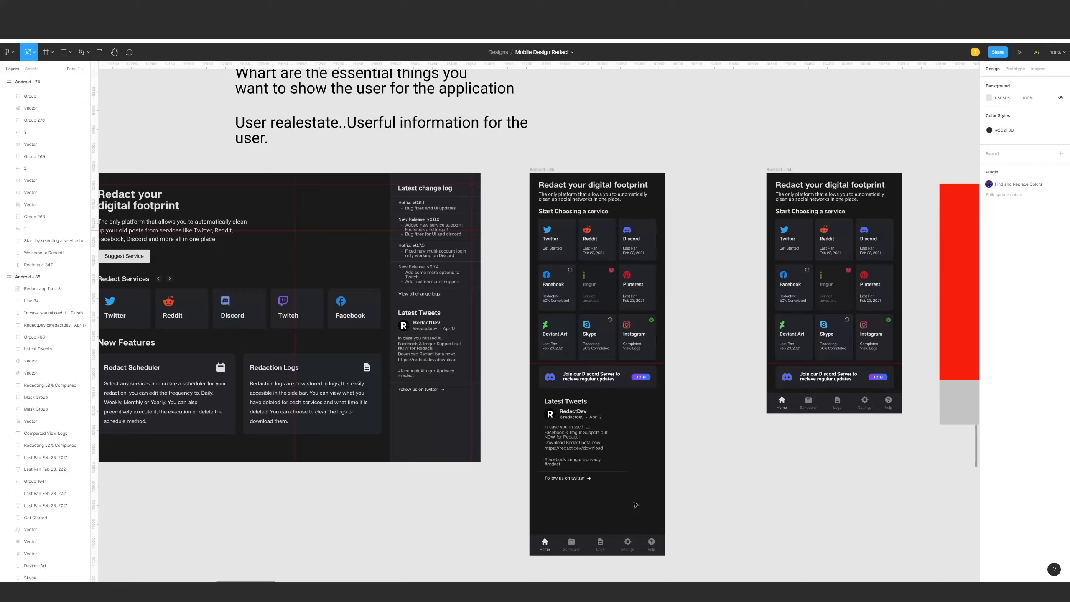
pyautogui.moveTo(719, 525); pyautogui.dragTo(774, 444)
pyautogui.press('Delete')
pyautogui.moveTo(708, 430); pyautogui.dragTo(745, 459)
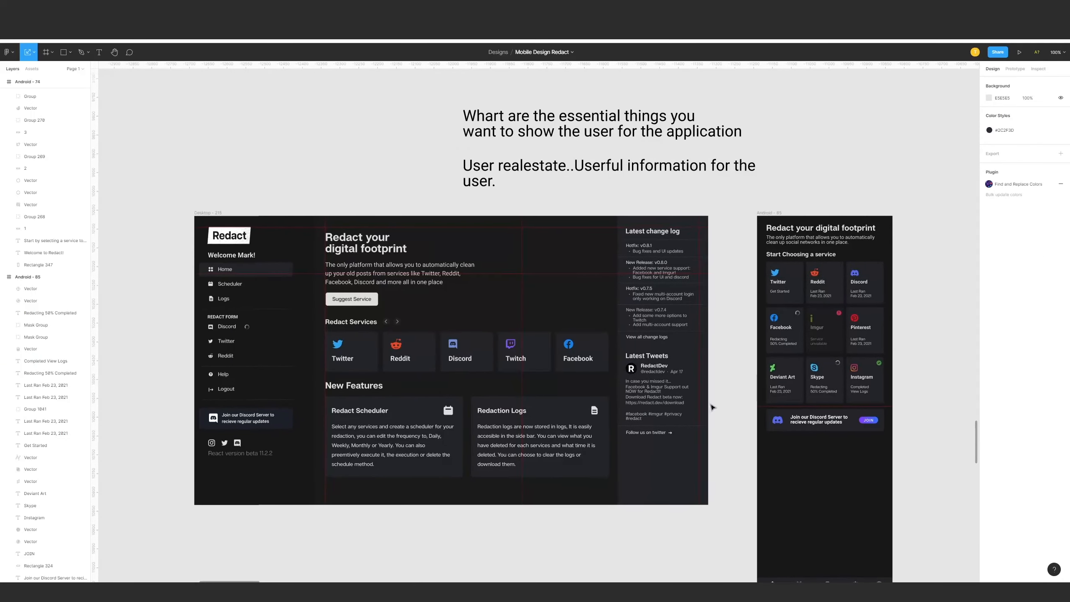
pyautogui.moveTo(560, 370); pyautogui.dragTo(391, 344)
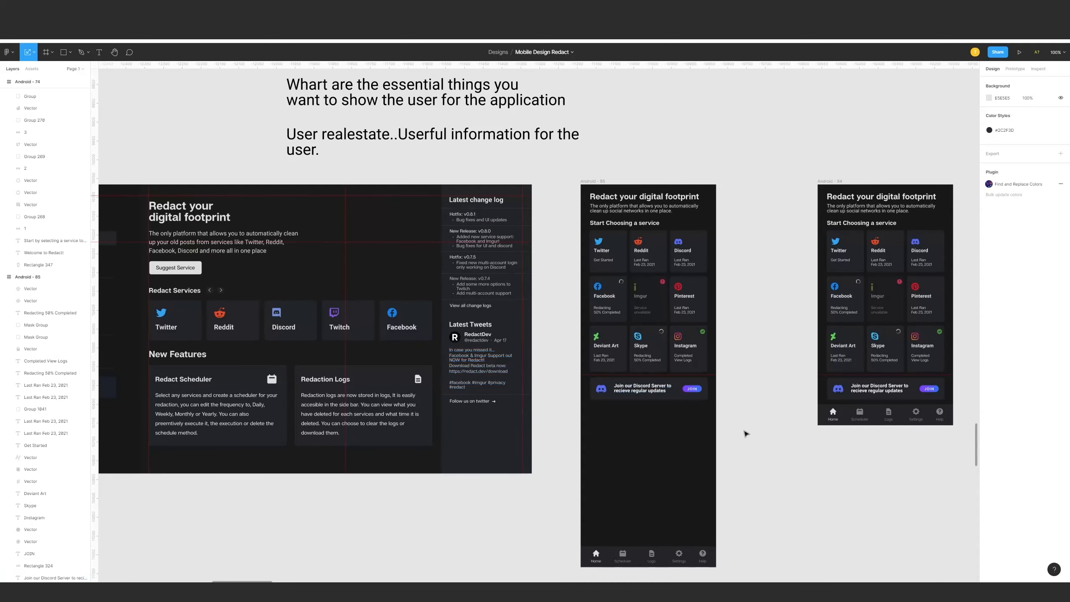
# Try moving the navigation bar back beneath the Discord banner, and undo the edits back to before the mobile frame's extension.
pyautogui.moveTo(741, 441); pyautogui.dragTo(687, 449)
pyautogui.moveTo(546, 532); pyautogui.dragTo(665, 407)
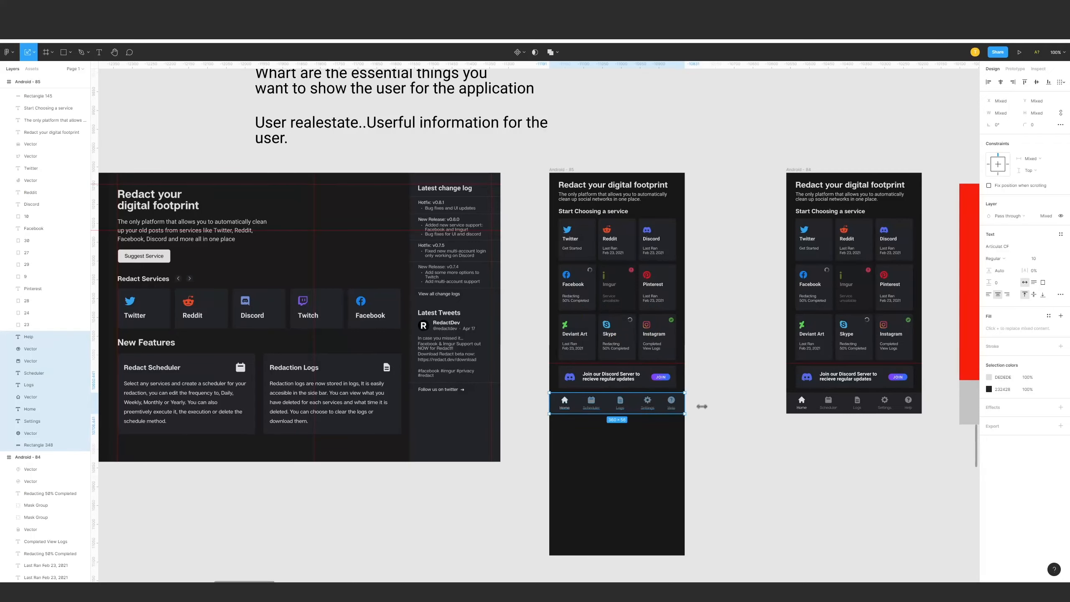
pyautogui.hotkey('ctrl', 'z')
pyautogui.hotkey('ctrl', 'v')
pyautogui.hotkey('ctrl', 'z')
pyautogui.hotkey('ctrl', 'z')
pyautogui.hotkey('ctrl', 'z')
pyautogui.hotkey('ctrl', 'z')
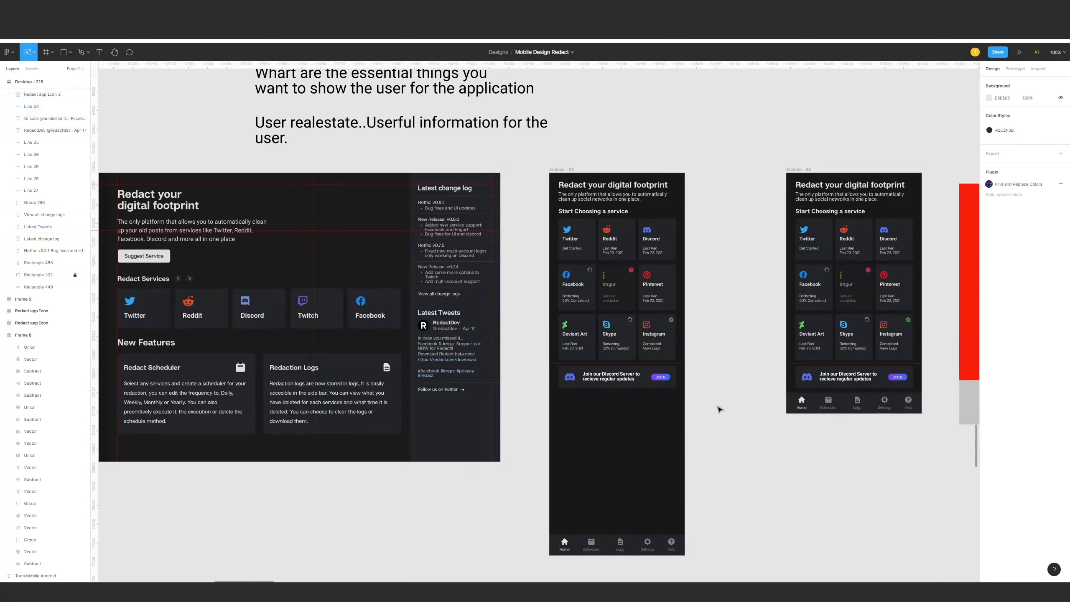
pyautogui.hotkey('ctrl', 'z')
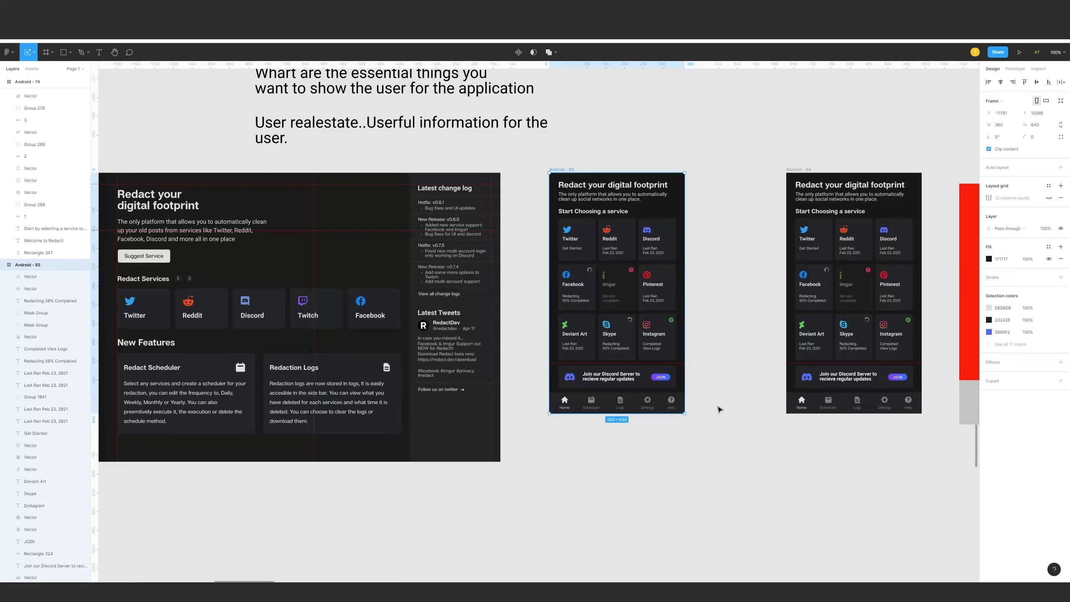
# Move both text notes upward above the frames and duplicate the second note directly below them.
pyautogui.press('v')
pyautogui.scroll(5, 731, 397)
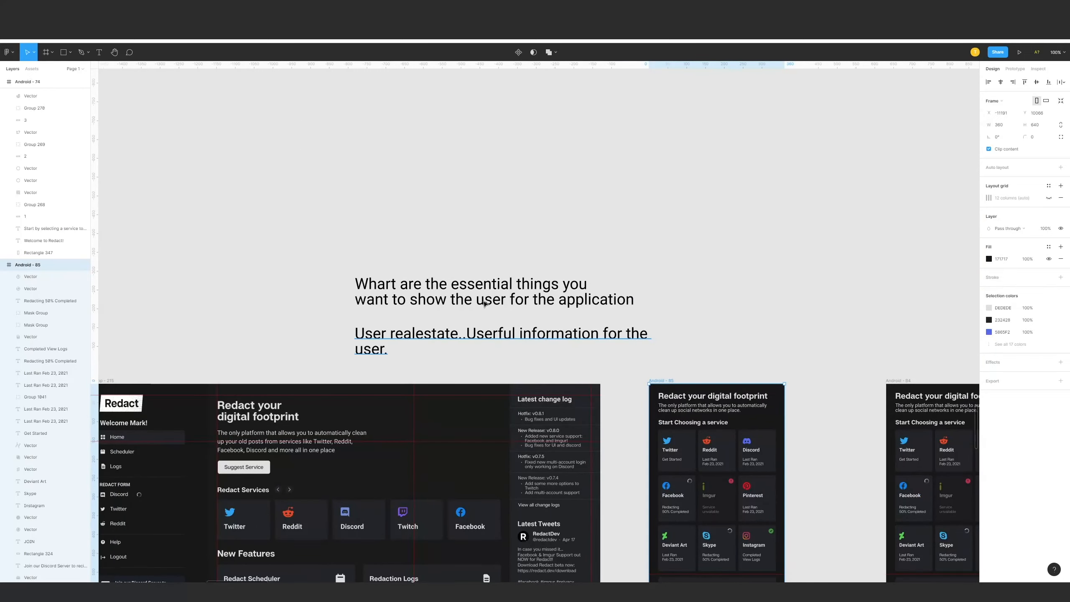
pyautogui.moveTo(529, 334); pyautogui.dragTo(365, 238)
pyautogui.hotkey('ctrl', 'z')
pyautogui.click(511, 307)
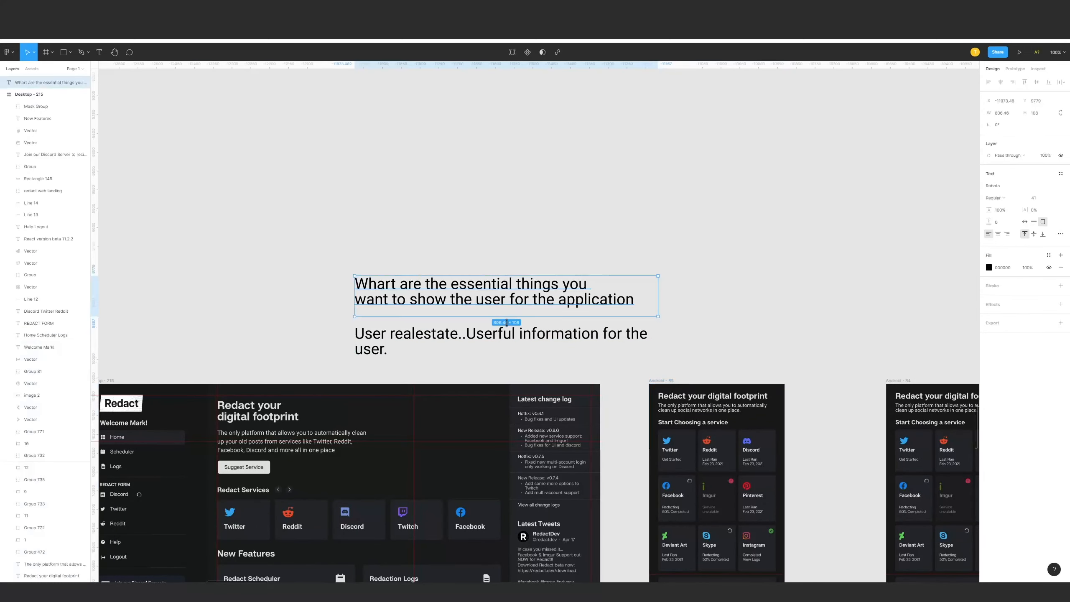
pyautogui.keyDown('shift'); pyautogui.click(507, 334); pyautogui.keyUp('shift')
pyautogui.moveTo(507, 333); pyautogui.dragTo(499, 273)
pyautogui.click(676, 320)
pyautogui.moveTo(676, 320); pyautogui.dragTo(724, 292)
pyautogui.moveTo(421, 259); pyautogui.dragTo(421, 306)
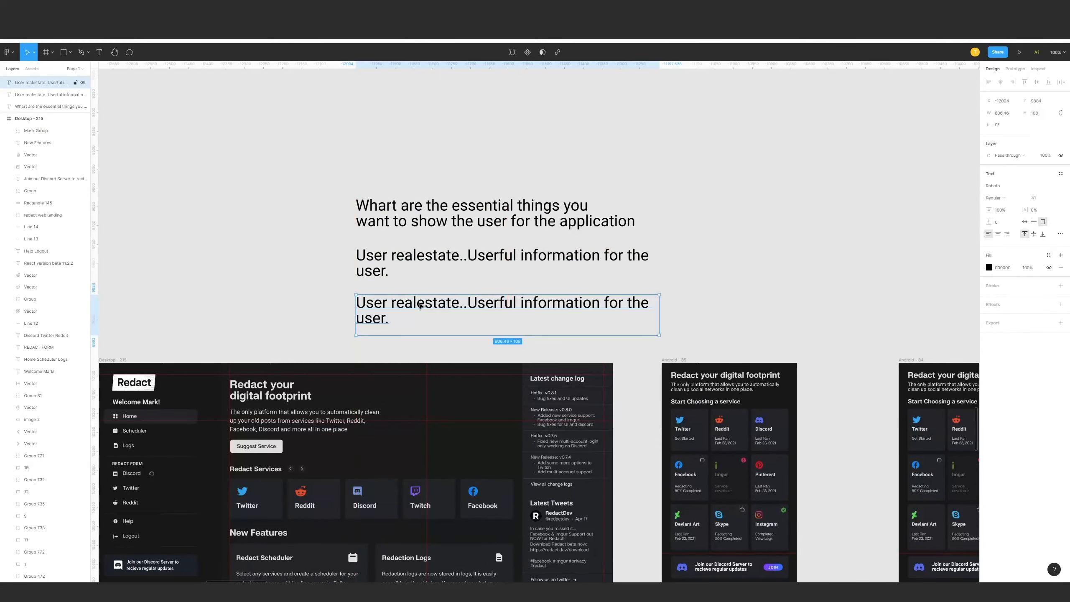
# Replace the duplicated note's text with "Keep it on one screen.".
pyautogui.doubleClick(420, 306)
pyautogui.press('BackSpace')
pyautogui.write('Keep ')
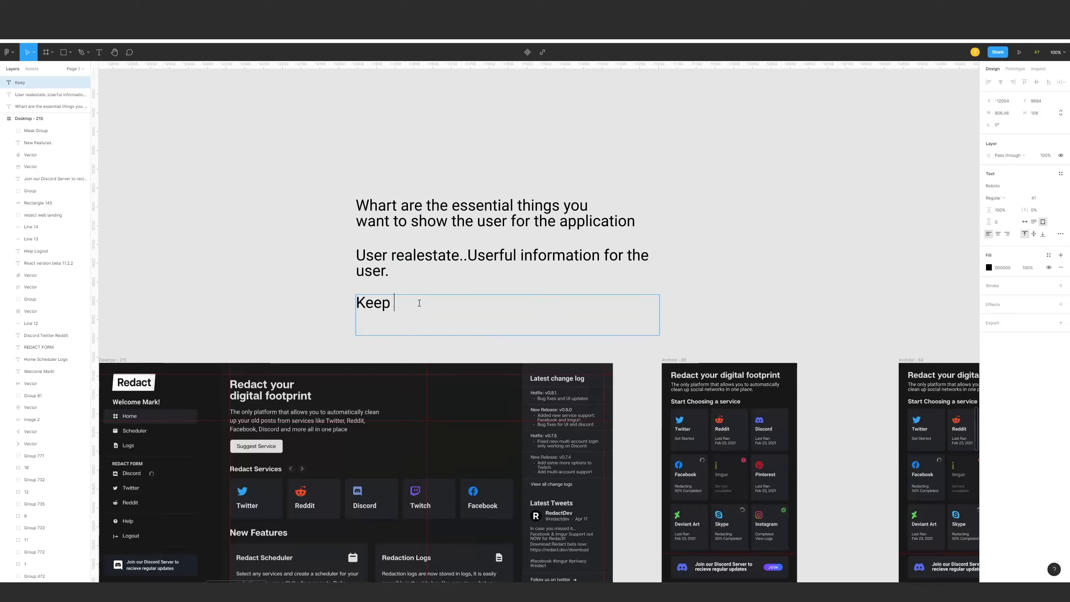
pyautogui.write('it on one sc')
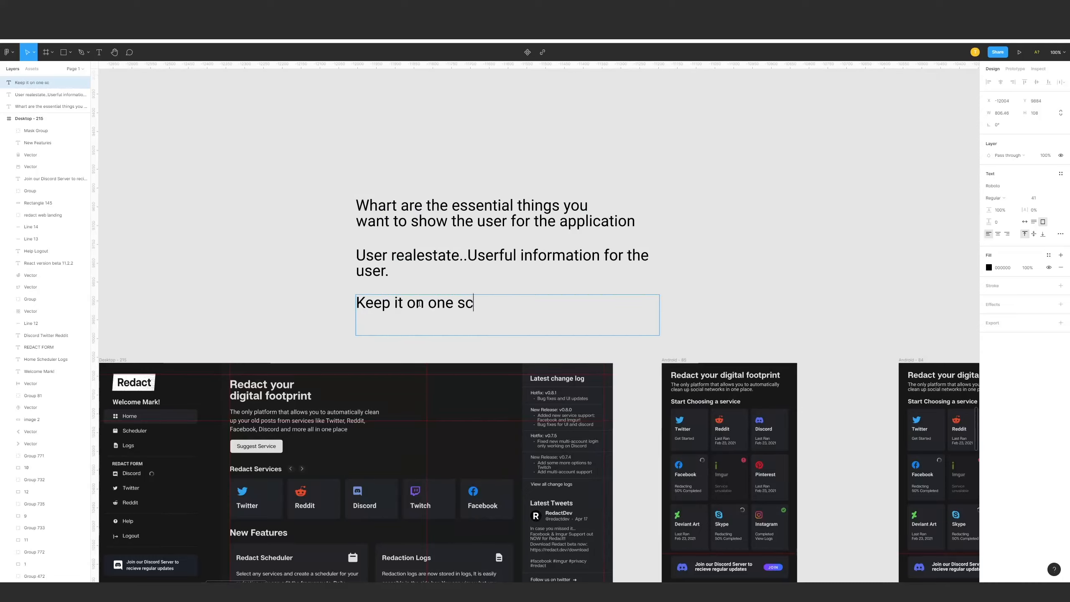
pyautogui.write('reen')
pyautogui.press('Return')
pyautogui.press('BackSpace')
pyautogui.write('.')
pyautogui.press('Escape')
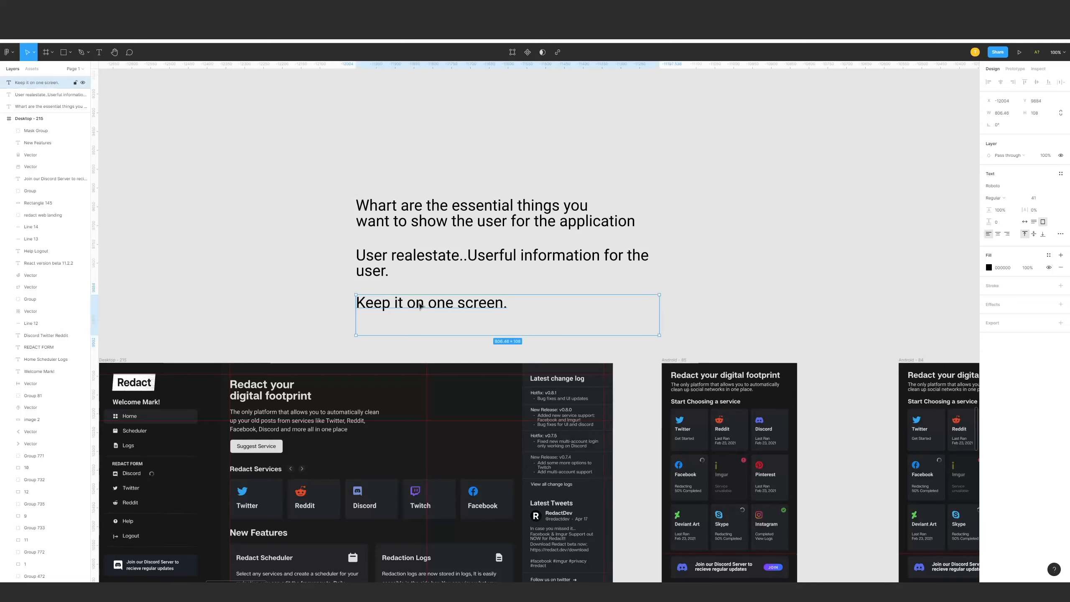
# Move the Android - 84 frame close beside the duplicated Android - 85 frame.
pyautogui.click(733, 282)
pyautogui.moveTo(733, 282); pyautogui.dragTo(471, 224)
pyautogui.scroll(-5, 583, 241)
pyautogui.hscroll(8, 583, 241)
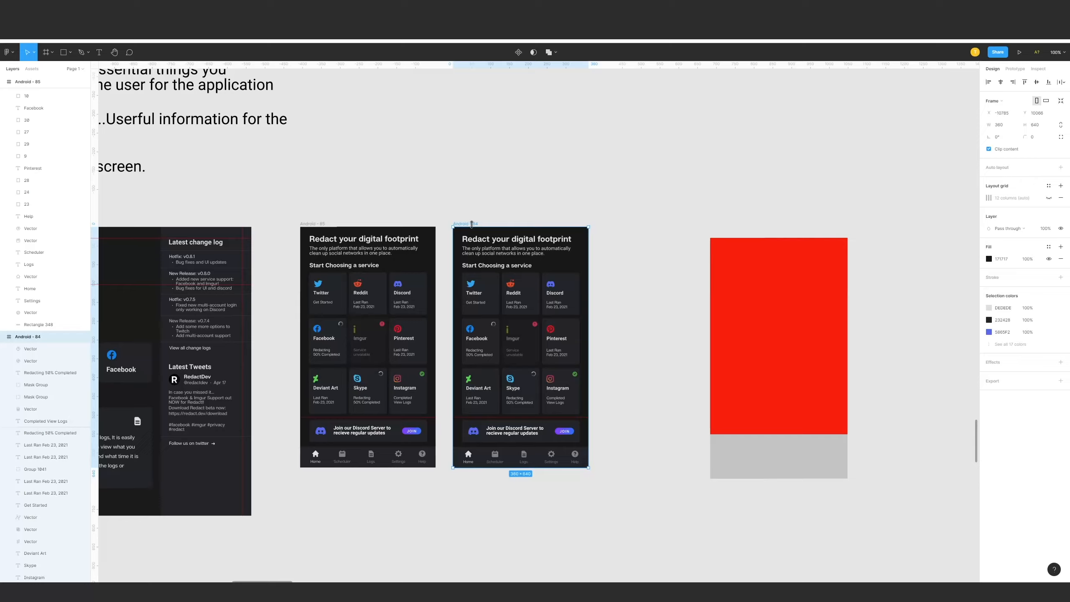
# Search Google Images in the browser for "airbnb app android 2021" and capture a screenshot of the Airbnb clone preview with three phone screens.
pyautogui.hotkey('ctrl', 't')
pyautogui.write('air')
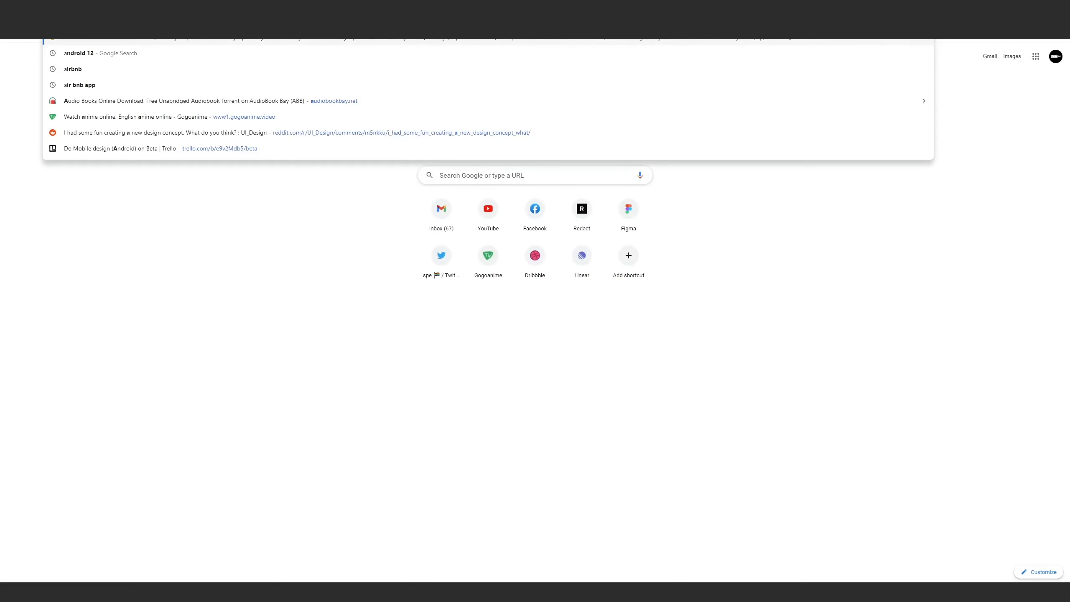
pyautogui.write('b')
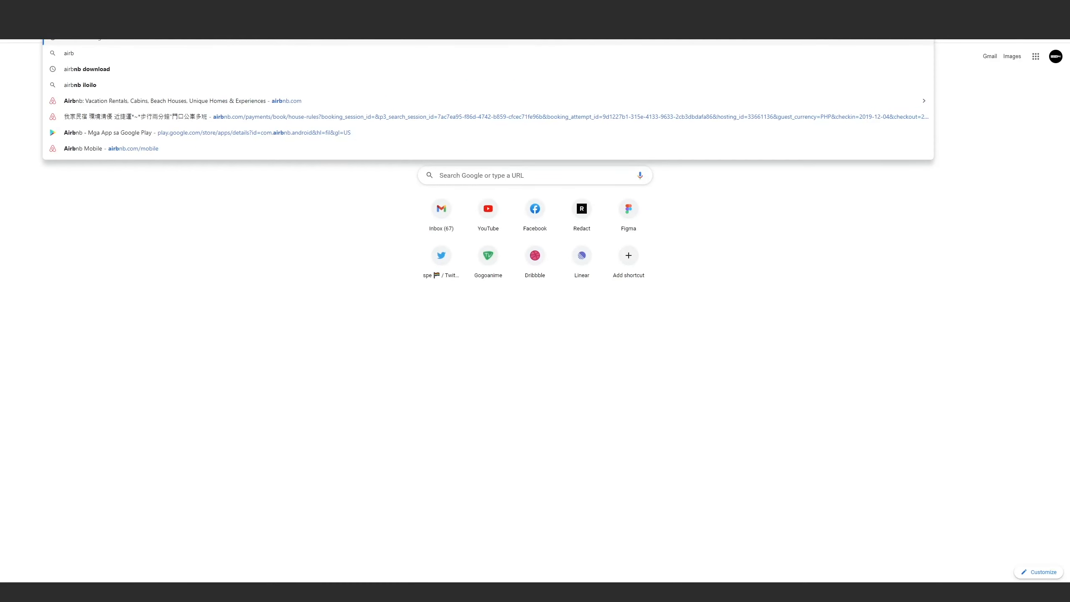
pyautogui.write('nb app android')
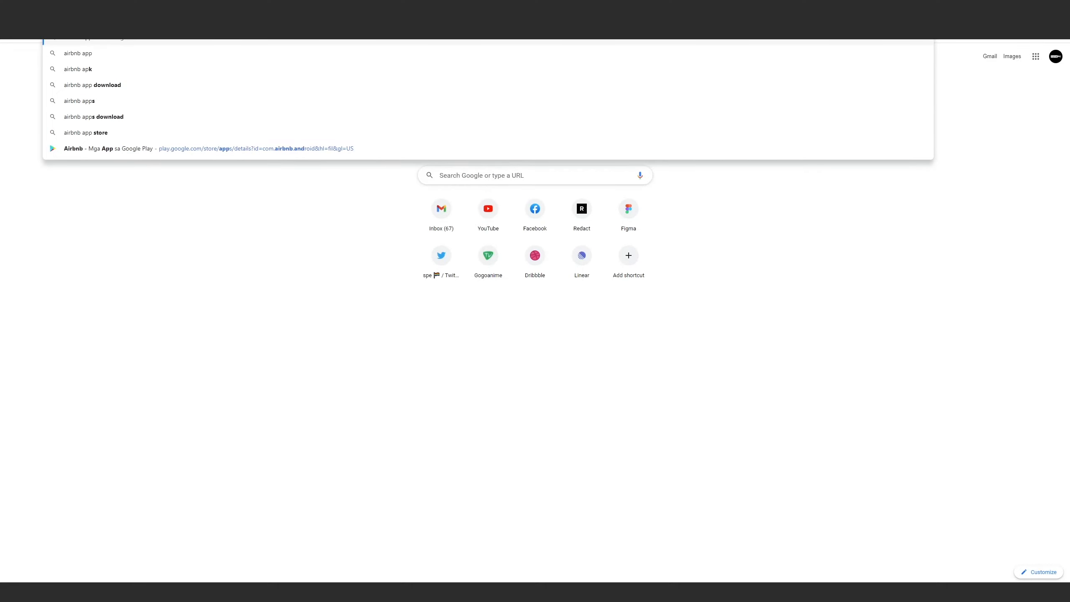
pyautogui.press('Return')
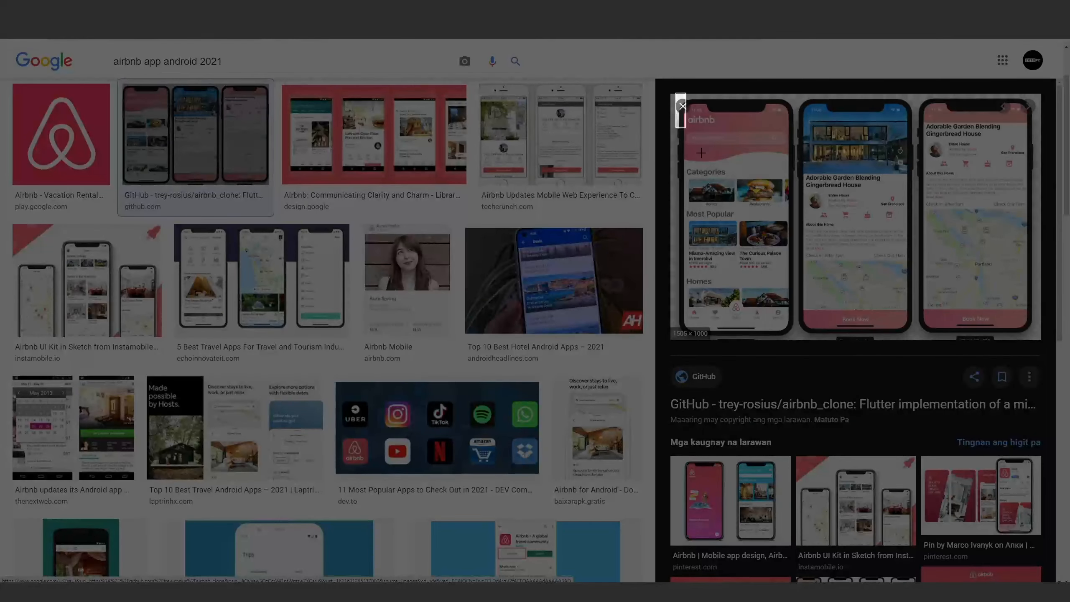
pyautogui.moveTo(701, 152); pyautogui.dragTo(1030, 333)
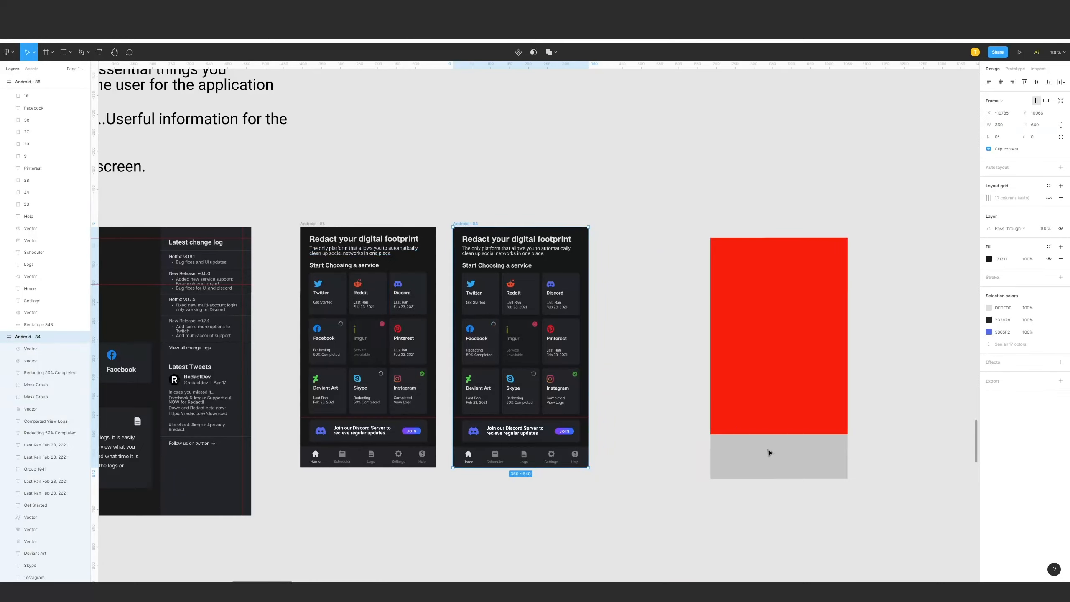
# Return to Figma, paste the captured Airbnb screenshot, and place it on the canvas below the two mobile frames.
pyautogui.scroll(-6, 769, 454)
pyautogui.hscroll(-2, 769, 453)
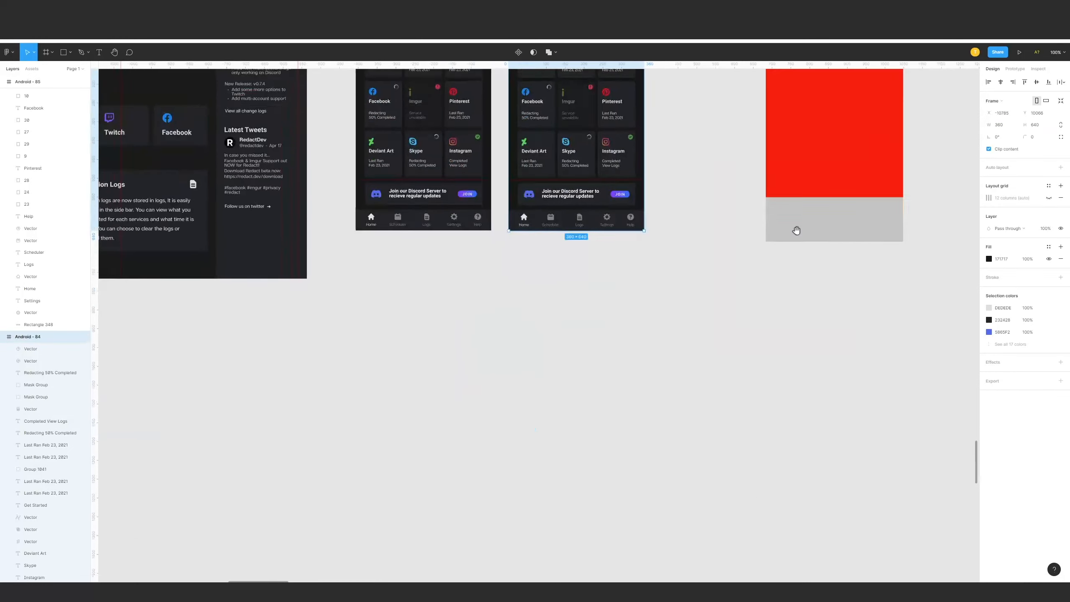
pyautogui.hotkey('ctrl', 'v')
pyautogui.moveTo(568, 312); pyautogui.dragTo(571, 375)
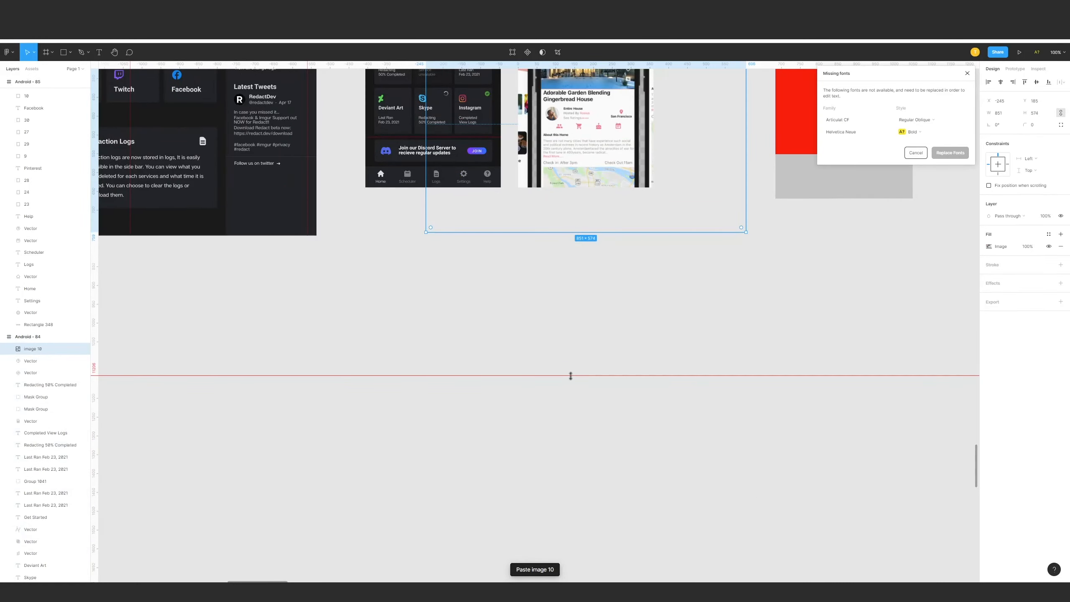
pyautogui.hotkey('ctrl', 'z')
pyautogui.moveTo(598, 144); pyautogui.dragTo(547, 469)
pyautogui.moveTo(555, 418); pyautogui.dragTo(685, 408)
pyautogui.hotkey('ctrl', '+')
pyautogui.hotkey('ctrl', '-')
pyautogui.scroll(2, 678, 409)
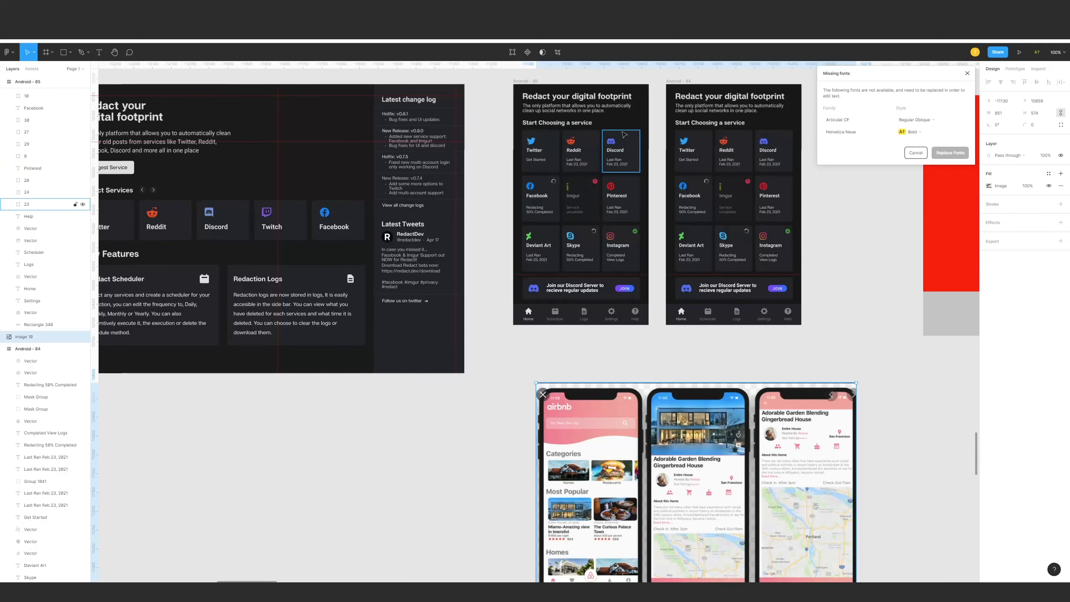
# Temporarily cover the heading text of the Android - 85 frame with a rectangle about 290 × 45, then remove it.
pyautogui.press('Escape')
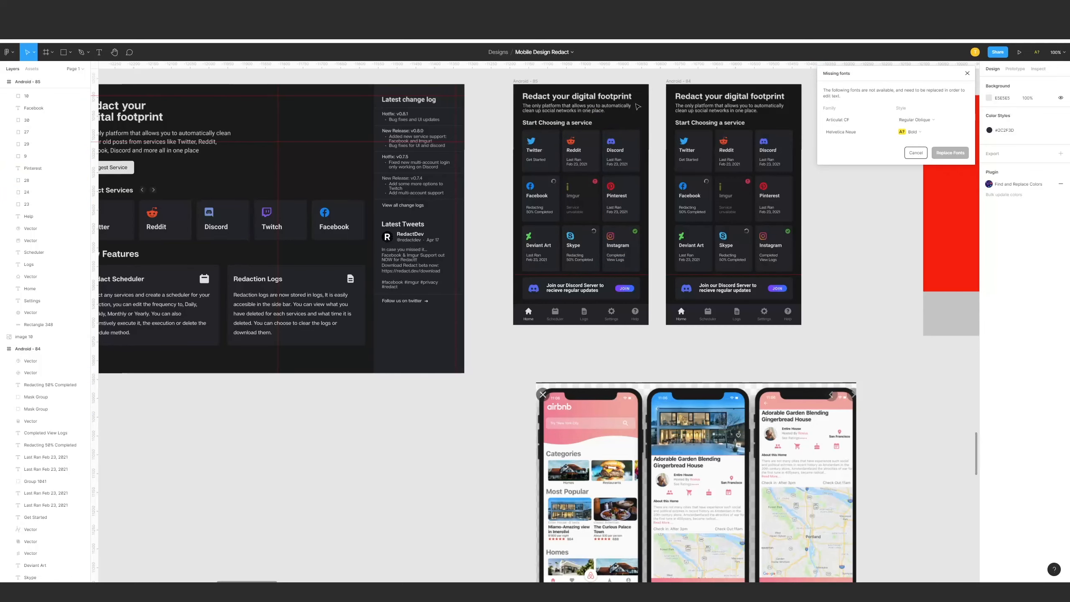
pyautogui.scroll(5, 590, 148)
pyautogui.press('r')
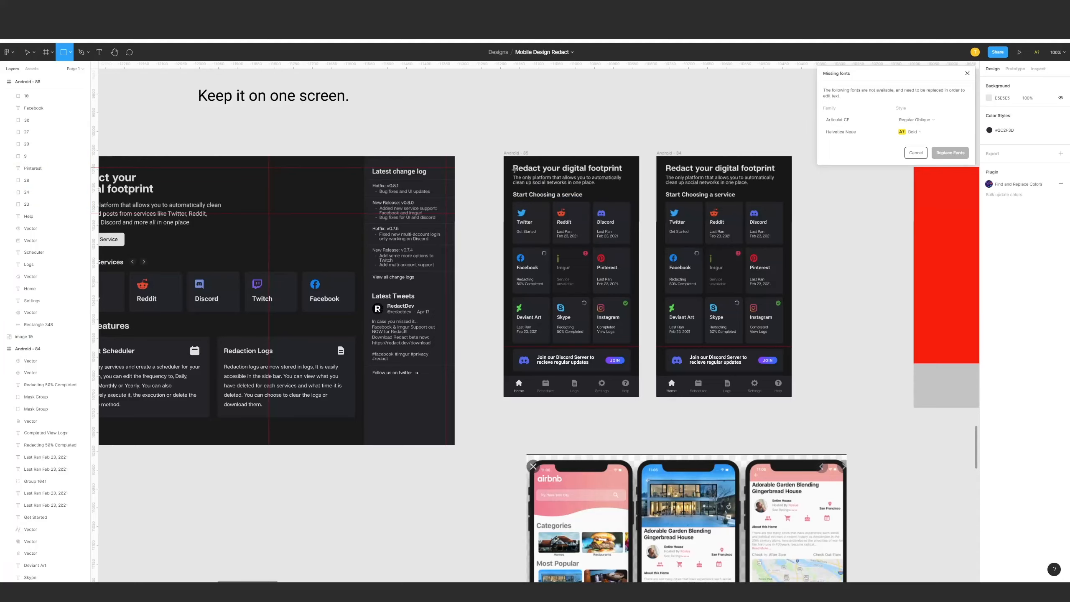
pyautogui.moveTo(513, 167)
pyautogui.mouseDown()
pyautogui.moveTo(601, 192)
pyautogui.moveTo(622, 185)
pyautogui.mouseUp()
pyautogui.scroll(1, 619, 192)
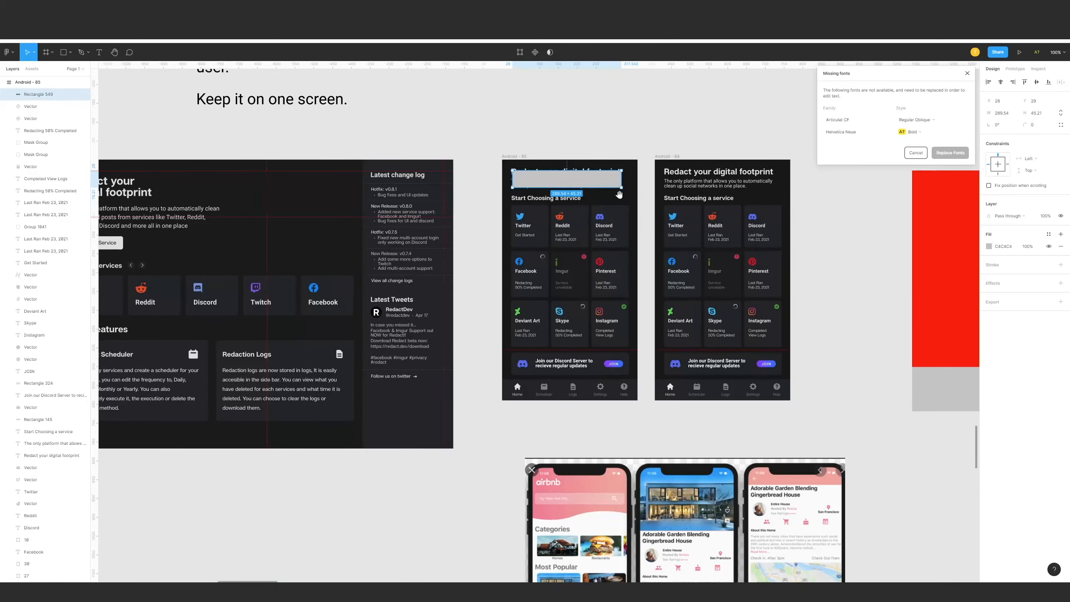
pyautogui.scroll(2, 619, 194)
pyautogui.moveTo(576, 218); pyautogui.dragTo(576, 221)
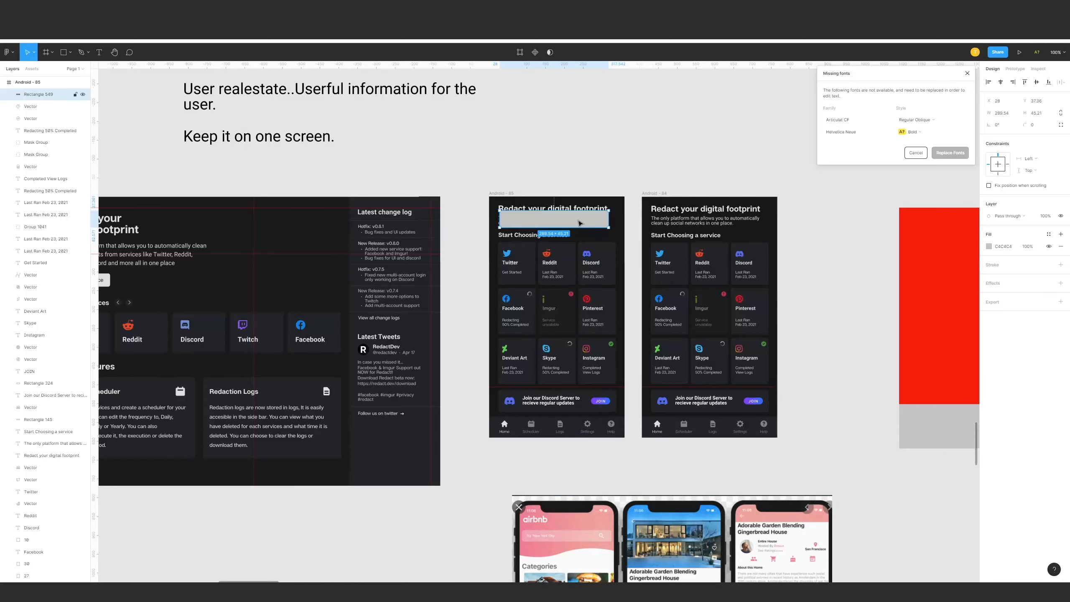
pyautogui.moveTo(579, 222); pyautogui.dragTo(579, 224)
pyautogui.scroll(-2, 538, 213)
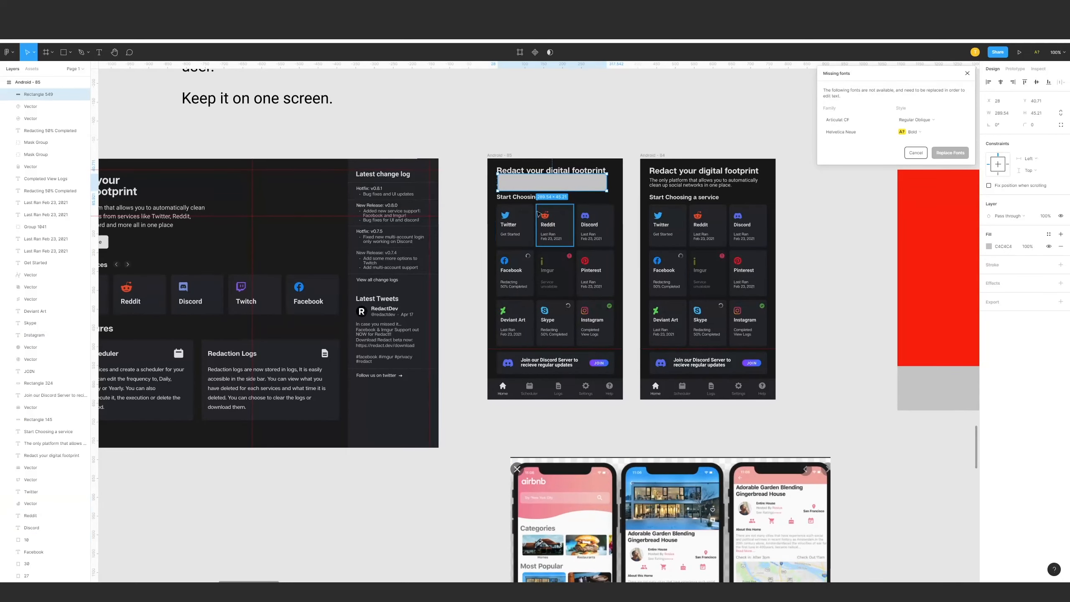
pyautogui.press('Delete')
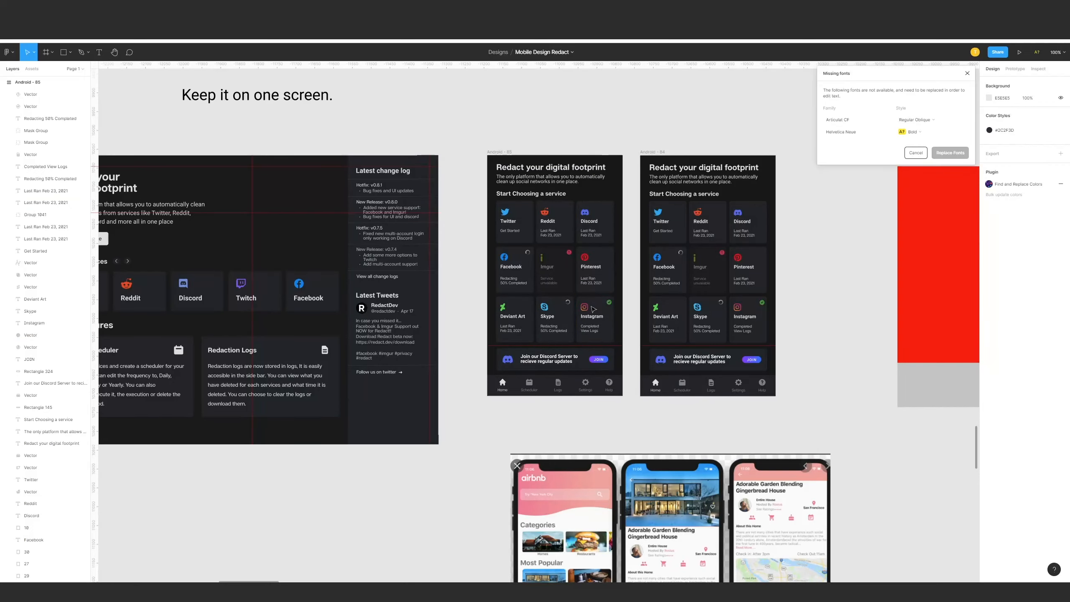
# Delete the pasted Airbnb screenshot from the canvas below the mobile frames.
pyautogui.scroll(-5, 593, 308)
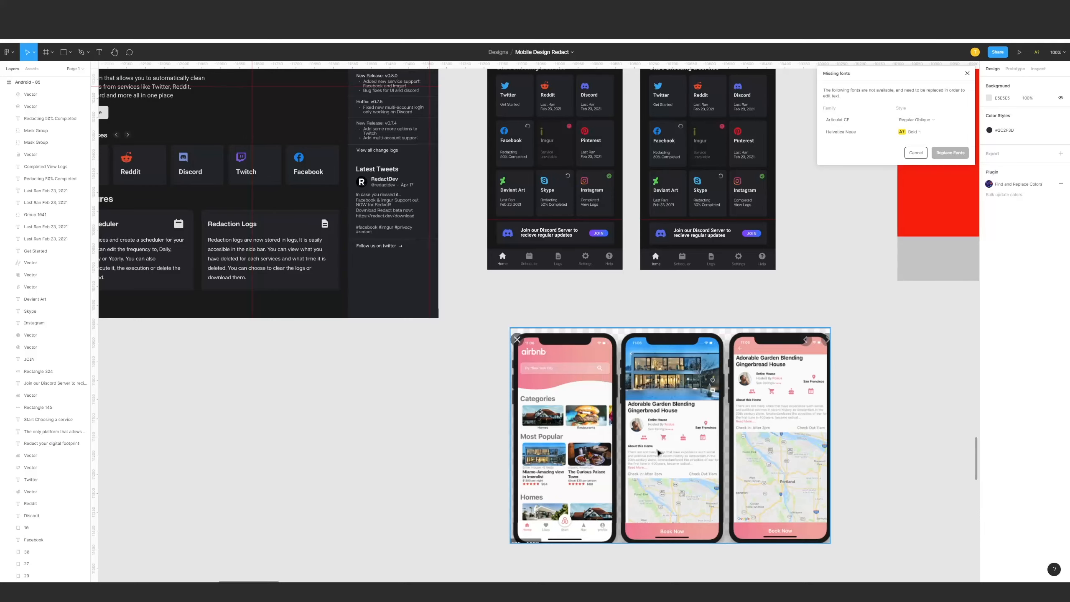
pyautogui.click(553, 498)
pyautogui.press('Delete')
pyautogui.scroll(4, 699, 540)
pyautogui.hscroll(-2, 700, 540)
pyautogui.hotkey('ctrl', 'z')
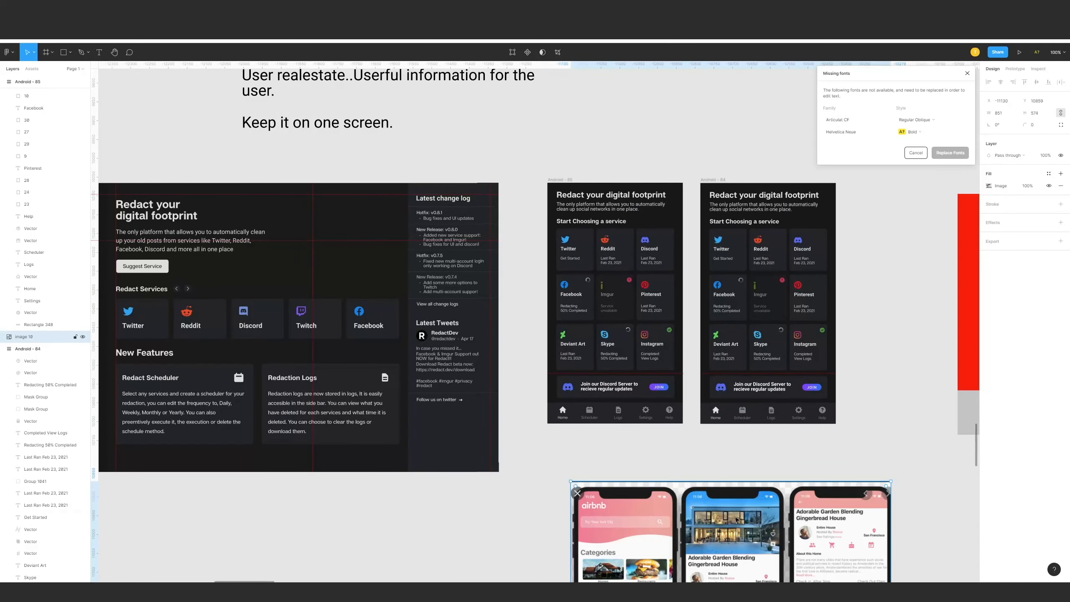
pyautogui.press('Delete')
pyautogui.scroll(2, 716, 484)
pyautogui.scroll(2, 654, 440)
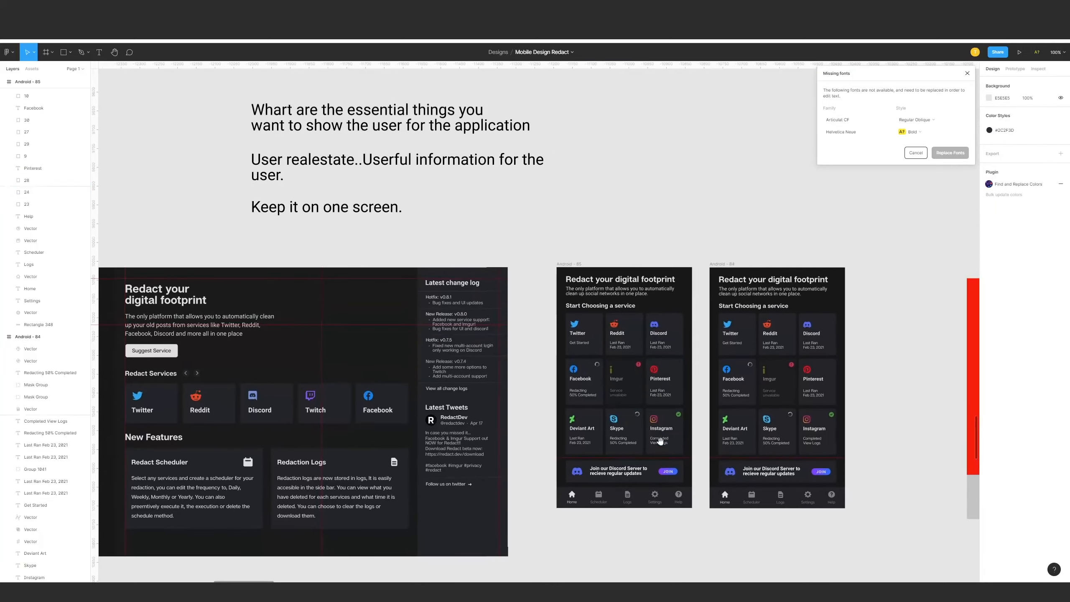
# Examine the service cards, Discord banner and navigation bar of the Android - 85 frame up close.
pyautogui.hscroll(-1, 655, 440)
pyautogui.scroll(-2, 649, 400)
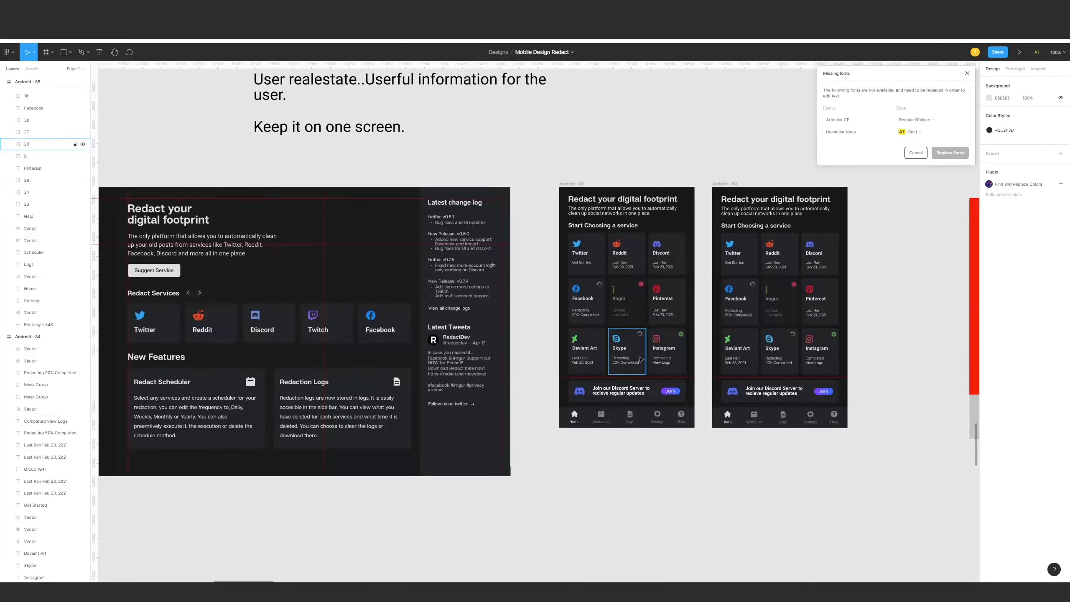
pyautogui.keyDown('ctrl'); pyautogui.scroll(3, 641, 359); pyautogui.keyUp('ctrl')
pyautogui.hscroll(5, 641, 359)
pyautogui.scroll(-3, 641, 359)
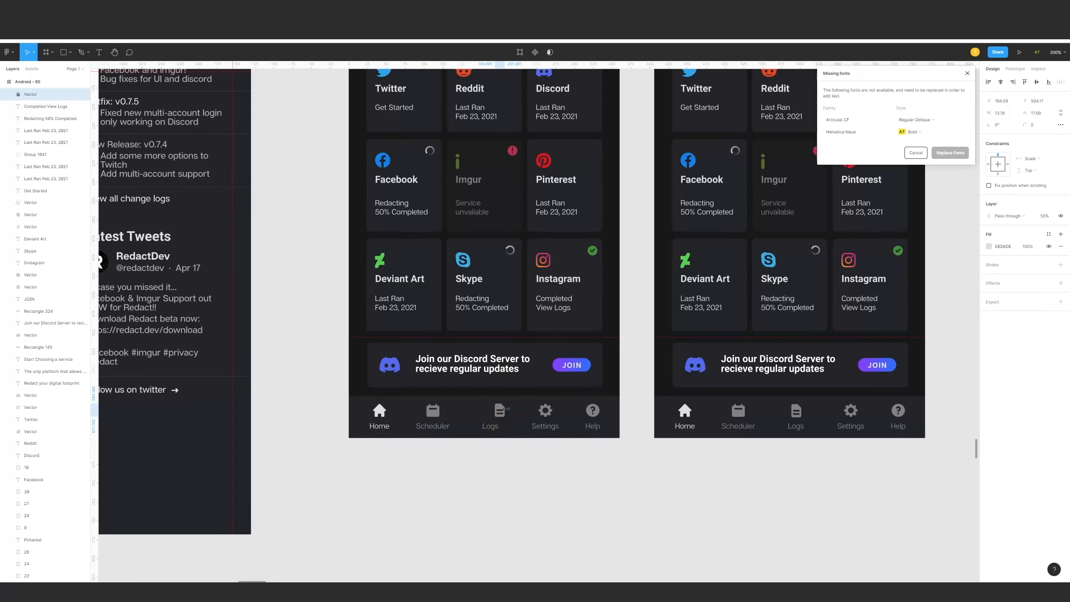
pyautogui.scroll(3, 501, 382)
pyautogui.hotkey('shift', '0')
pyautogui.scroll(4, 523, 363)
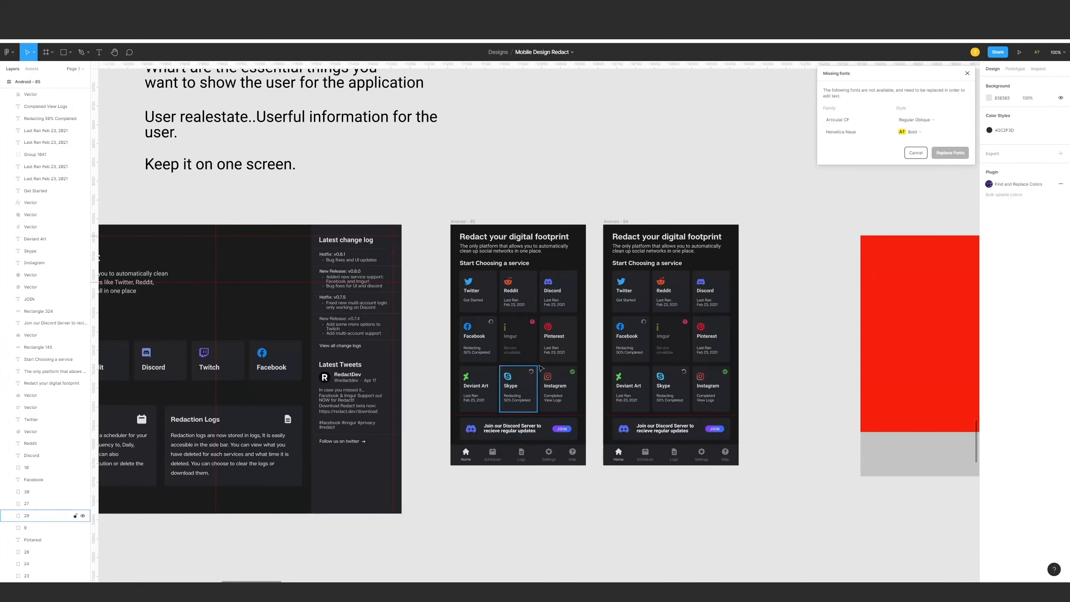
pyautogui.hscroll(2, 528, 354)
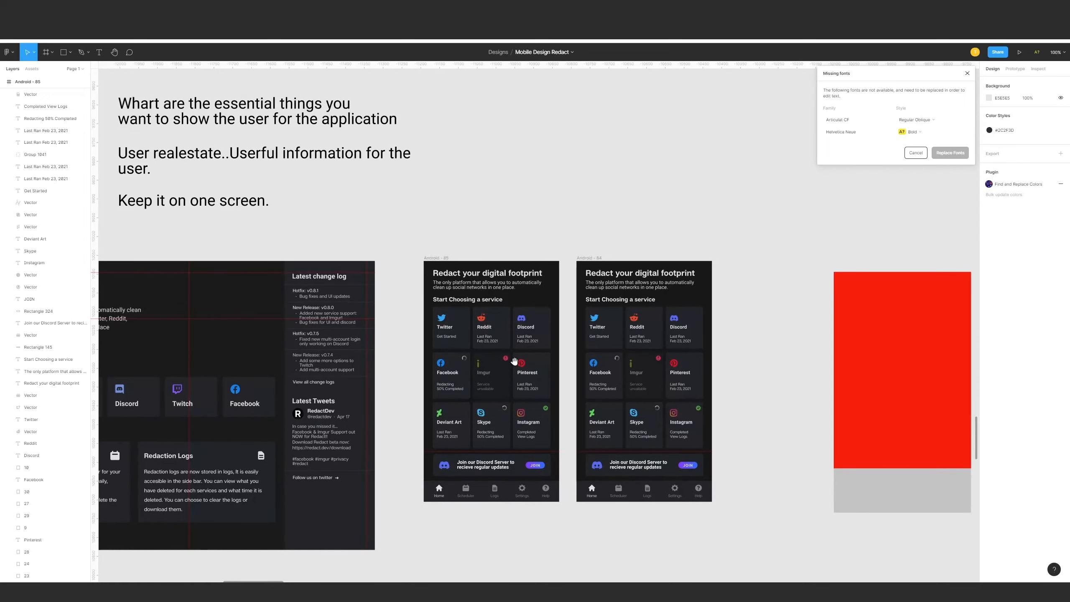
# Try removing the two lower rows of service cards from the Android - 85 frame.
pyautogui.moveTo(423, 300); pyautogui.dragTo(574, 415)
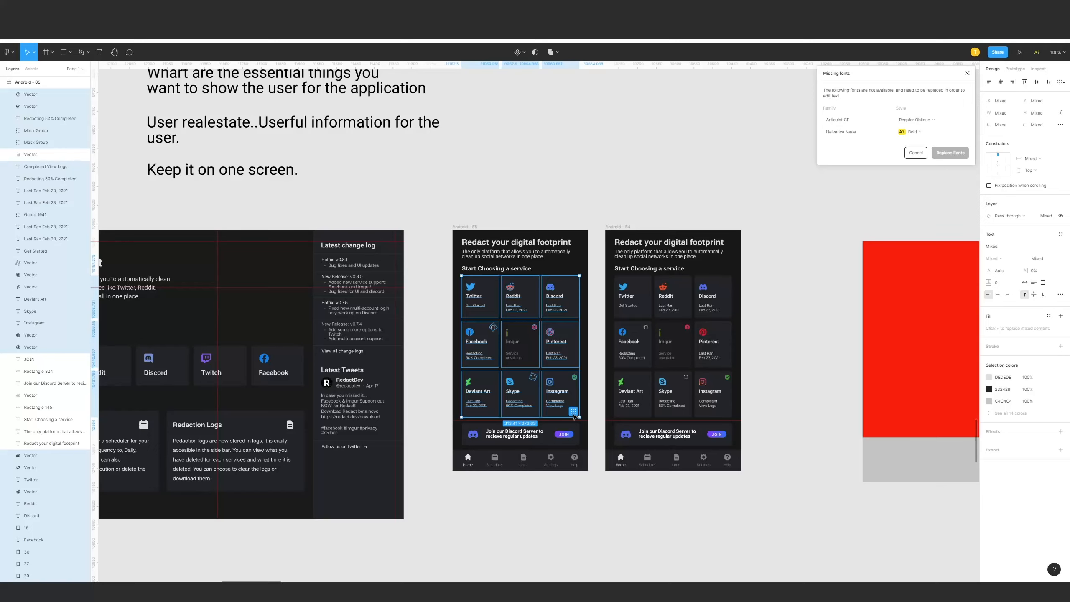
pyautogui.moveTo(591, 420); pyautogui.dragTo(453, 321)
pyautogui.press('Delete')
pyautogui.click(496, 268)
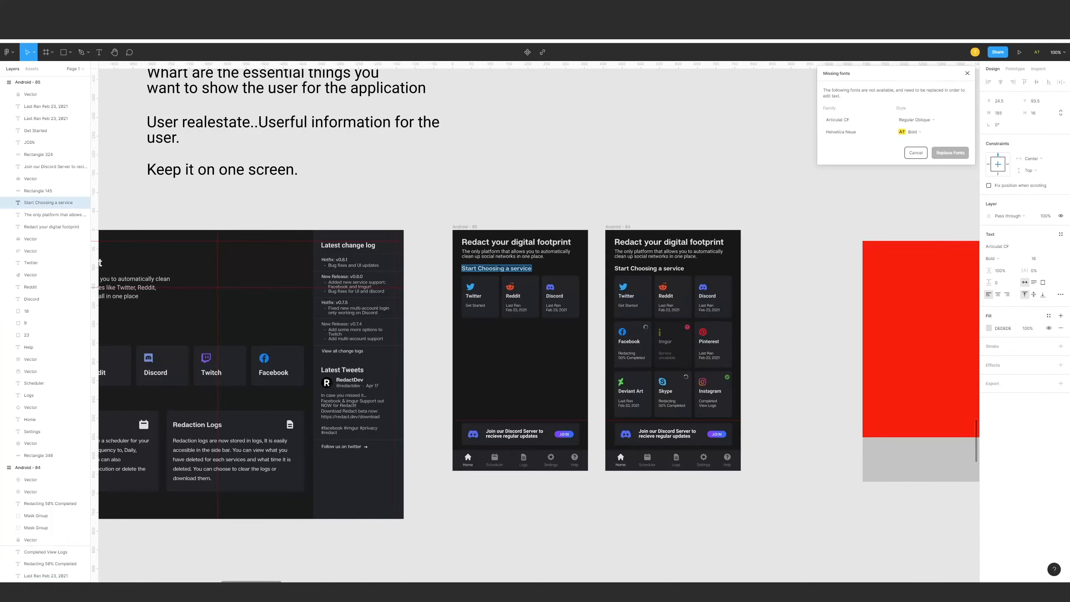
pyautogui.press('Escape')
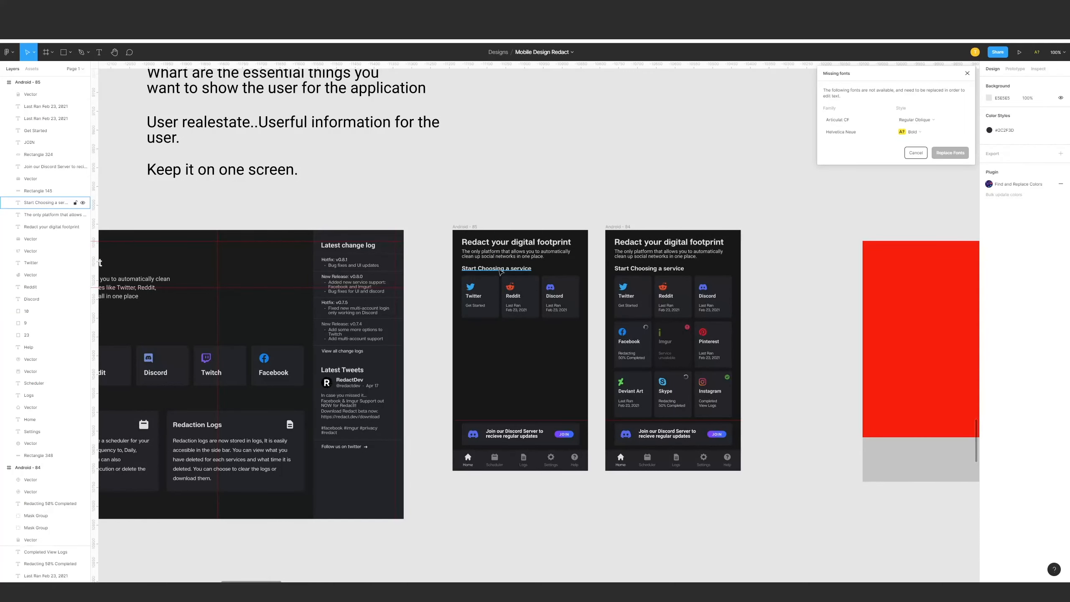
pyautogui.hotkey('ctrl', 'z')
# Change the "Start Choosing a service" heading in the Android - 85 frame to "Most popular services".
pyautogui.click(514, 269)
pyautogui.doubleClick(513, 270)
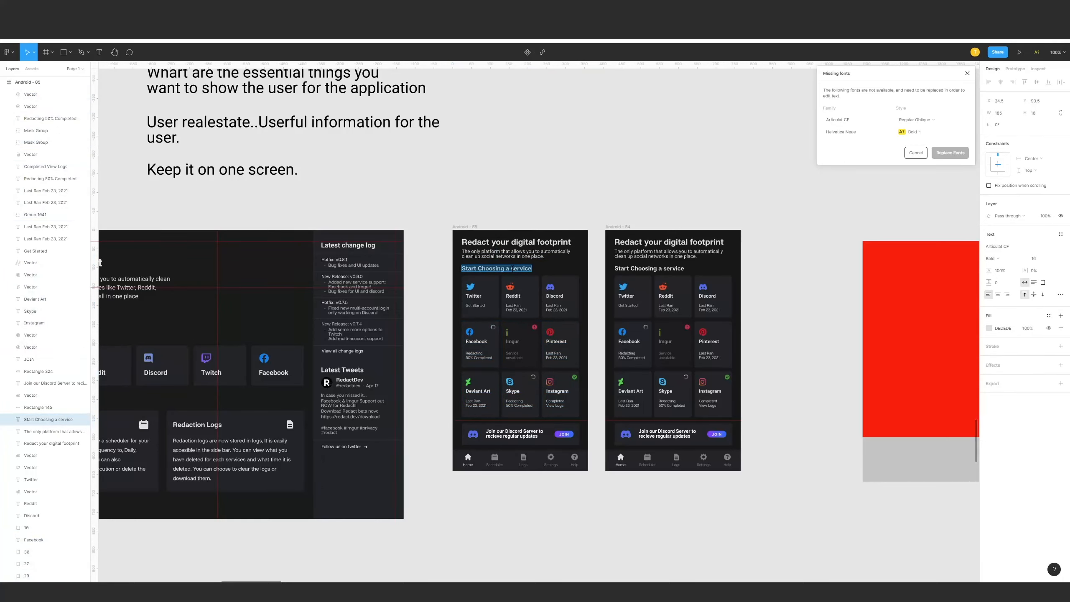
pyautogui.write('Most po')
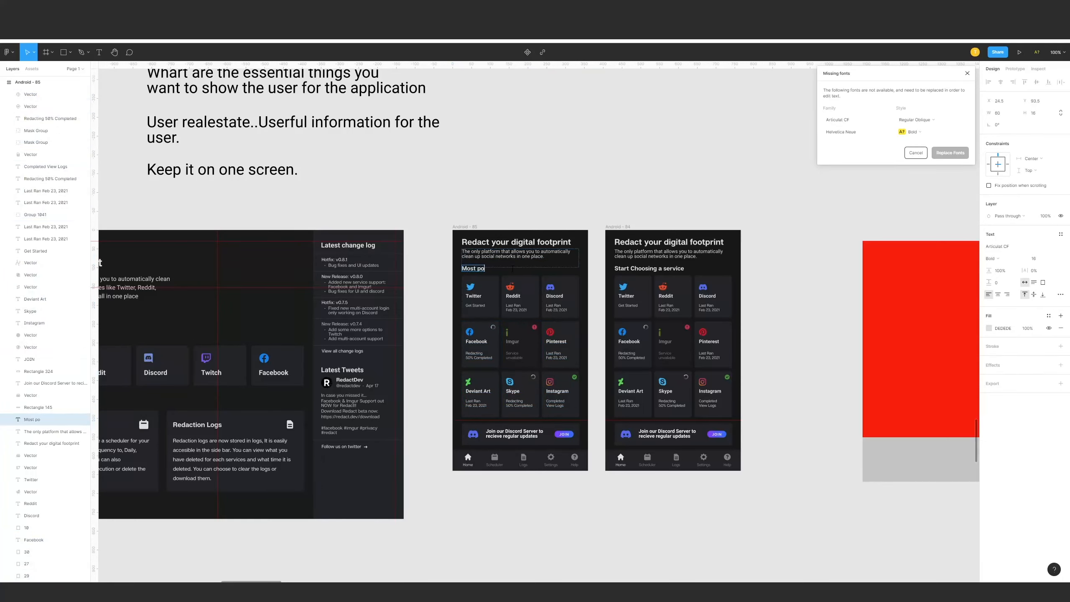
pyautogui.write('pular serivce')
pyautogui.press('BackSpace')
pyautogui.press('BackSpace')
pyautogui.press('BackSpace')
pyautogui.press('BackSpace')
pyautogui.write('vices')
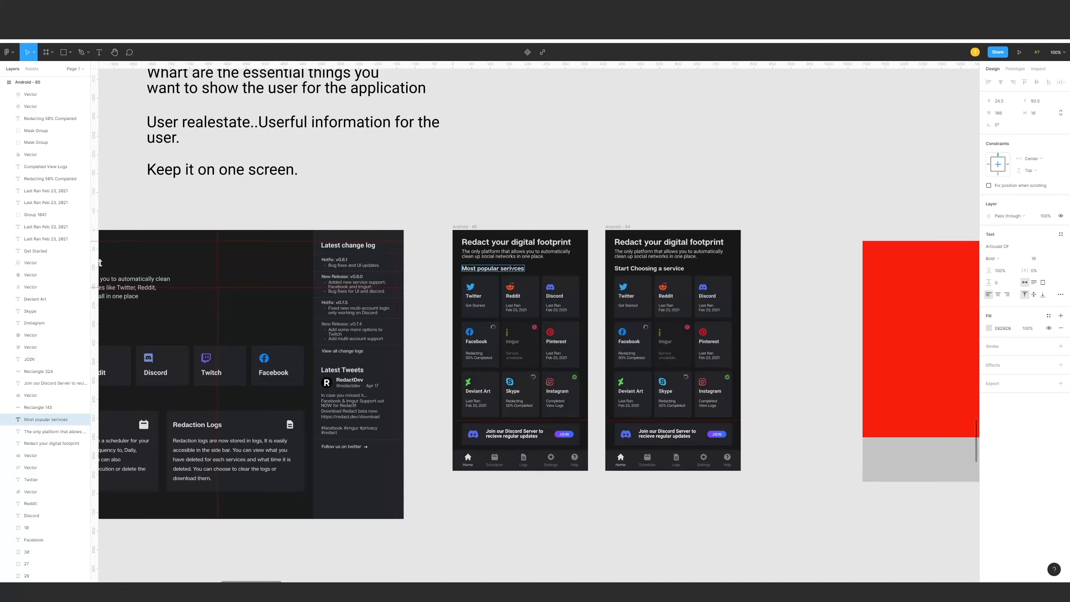
pyautogui.click(512, 268)
pyautogui.press('BackSpace')
pyautogui.write('i')
pyautogui.click(463, 306)
# Replace the two lower rows of service cards in the Android - 85 frame with the desktop page's Redaction Logs card, fitted to the frame.
pyautogui.moveTo(446, 334); pyautogui.dragTo(584, 421)
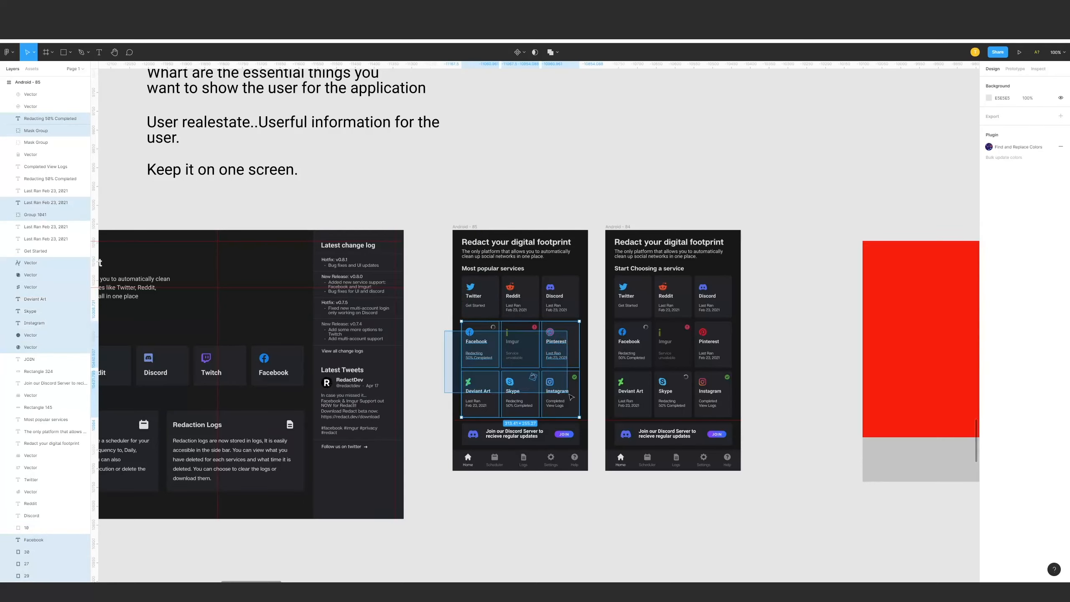
pyautogui.press('Delete')
pyautogui.hotkey('ctrl', 'z')
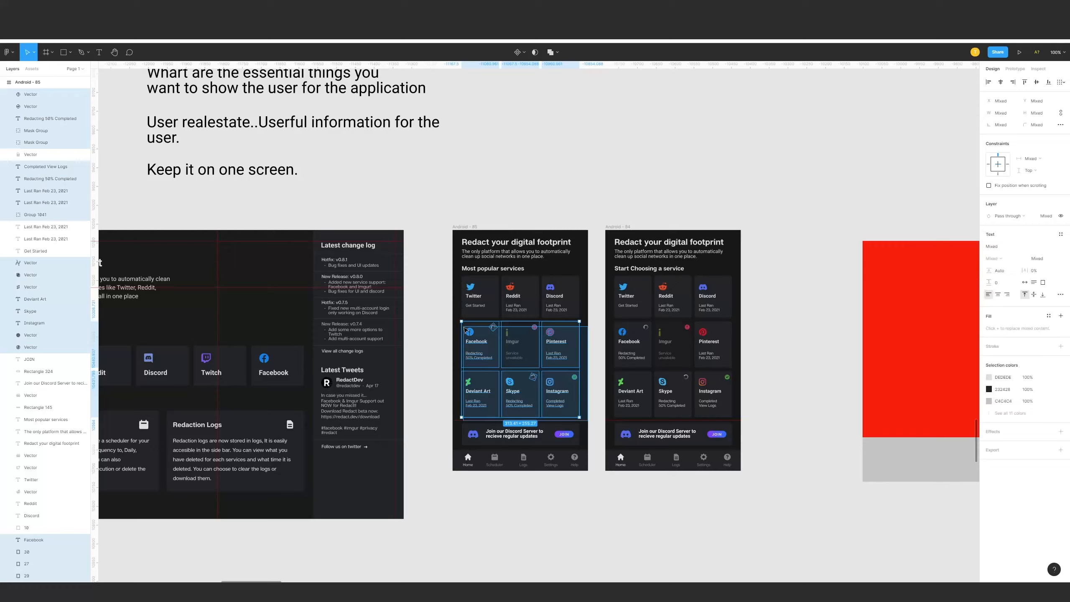
pyautogui.press('Delete')
pyautogui.hscroll(-3, 346, 469)
pyautogui.moveTo(274, 405); pyautogui.dragTo(673, 371)
pyautogui.moveTo(691, 315); pyautogui.dragTo(649, 352)
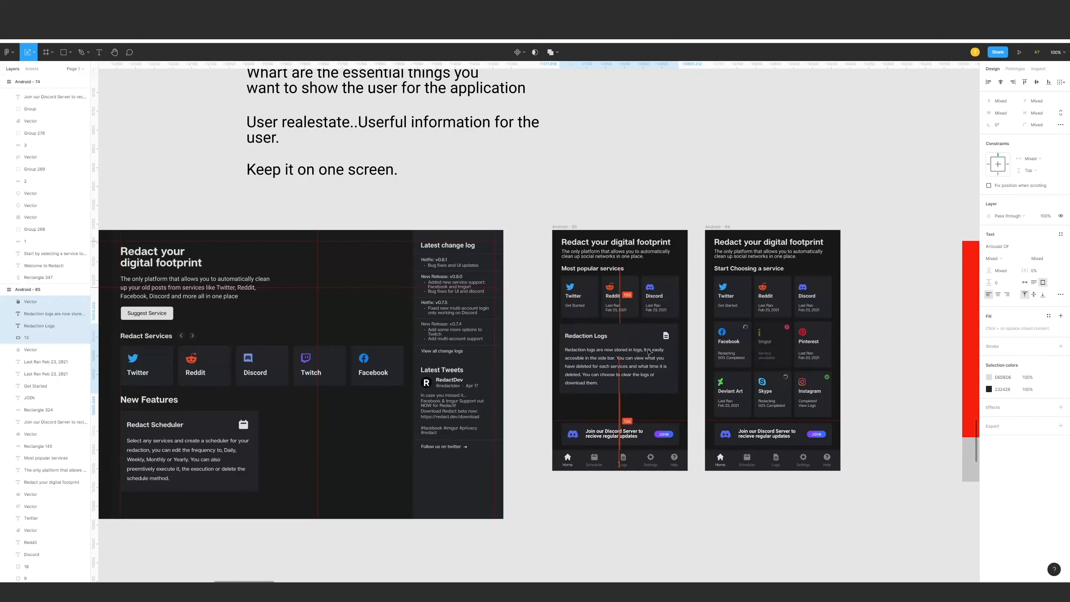
# Add an "All Services" label beside the "Most popular services" heading by reusing a copy of the Discord card's small text.
pyautogui.click(657, 320)
pyautogui.moveTo(661, 309); pyautogui.dragTo(661, 273)
pyautogui.press('Return')
pyautogui.write('V')
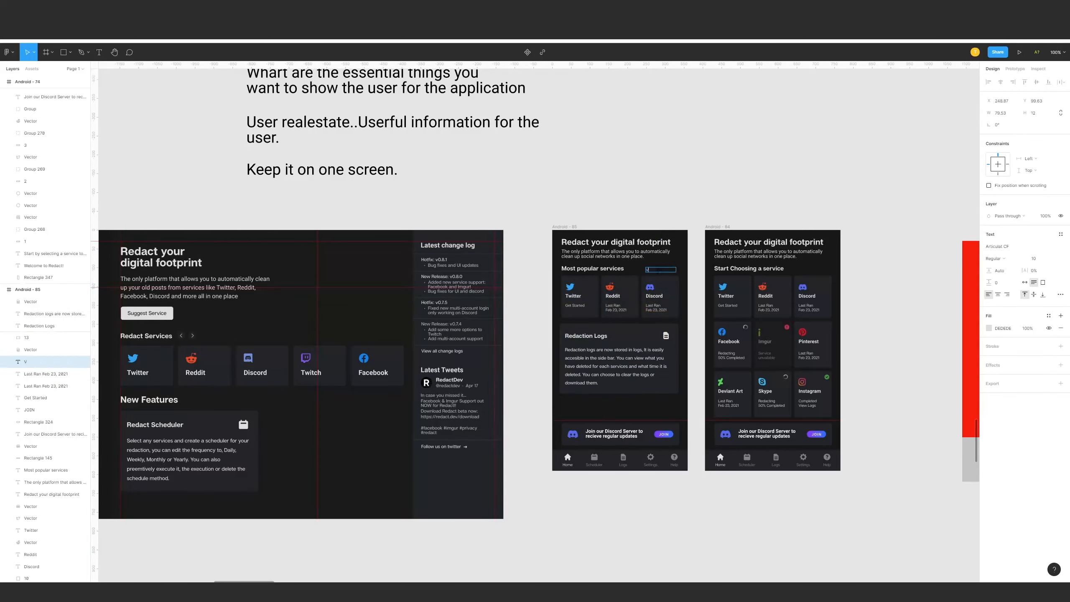
pyautogui.write('iew more Ser')
pyautogui.hotkey('ctrl', 'a')
pyautogui.write('A')
pyautogui.press('Escape')
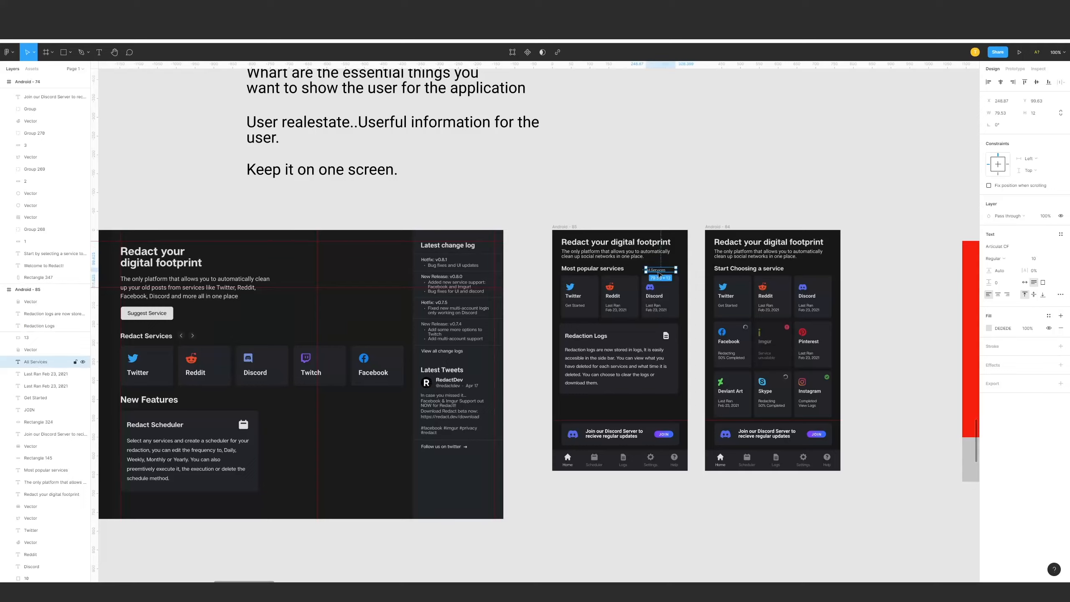
pyautogui.moveTo(660, 274); pyautogui.dragTo(663, 273)
pyautogui.scroll(5, 662, 273)
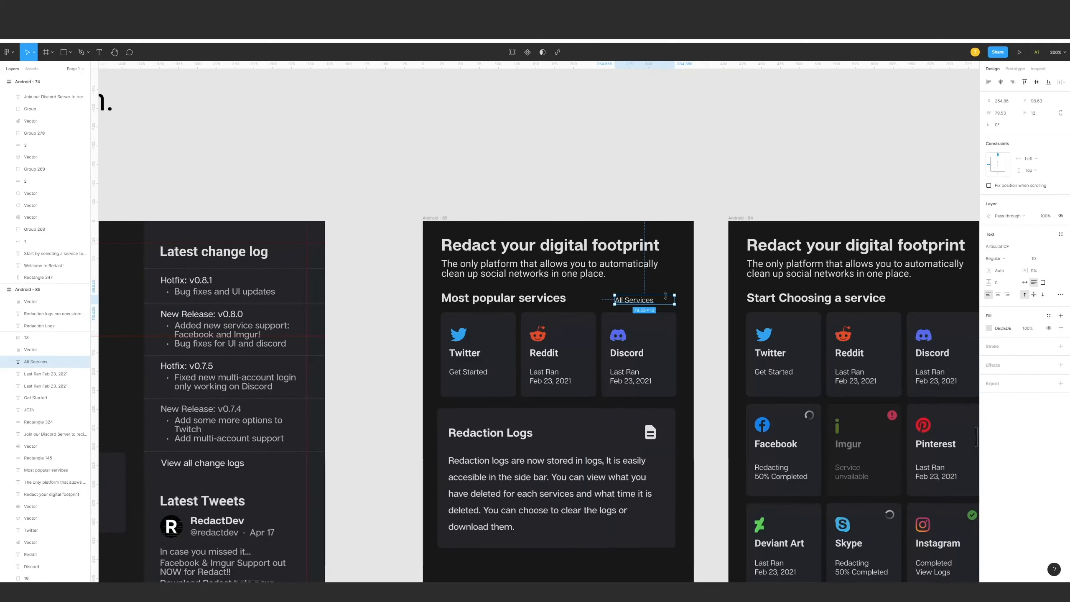
pyautogui.scroll(-5, 665, 296)
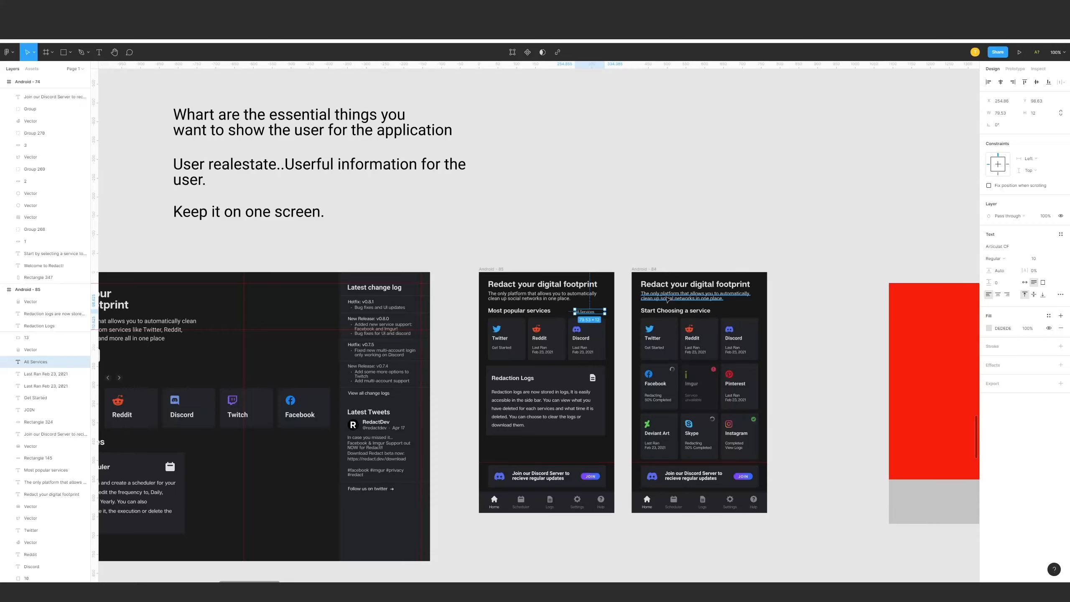
pyautogui.click(675, 238)
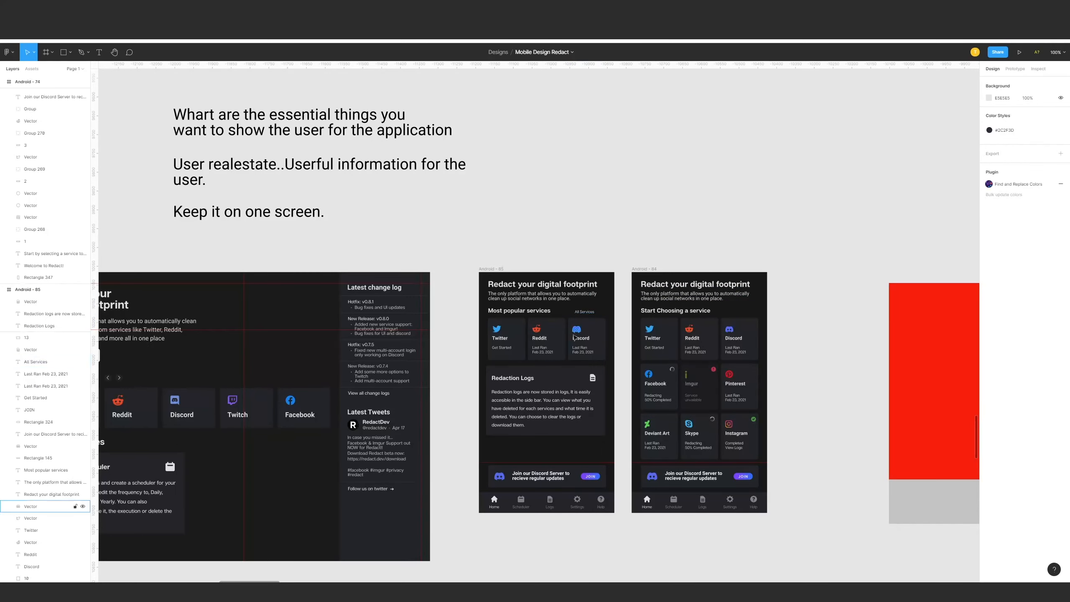
pyautogui.moveTo(598, 329); pyautogui.dragTo(525, 306)
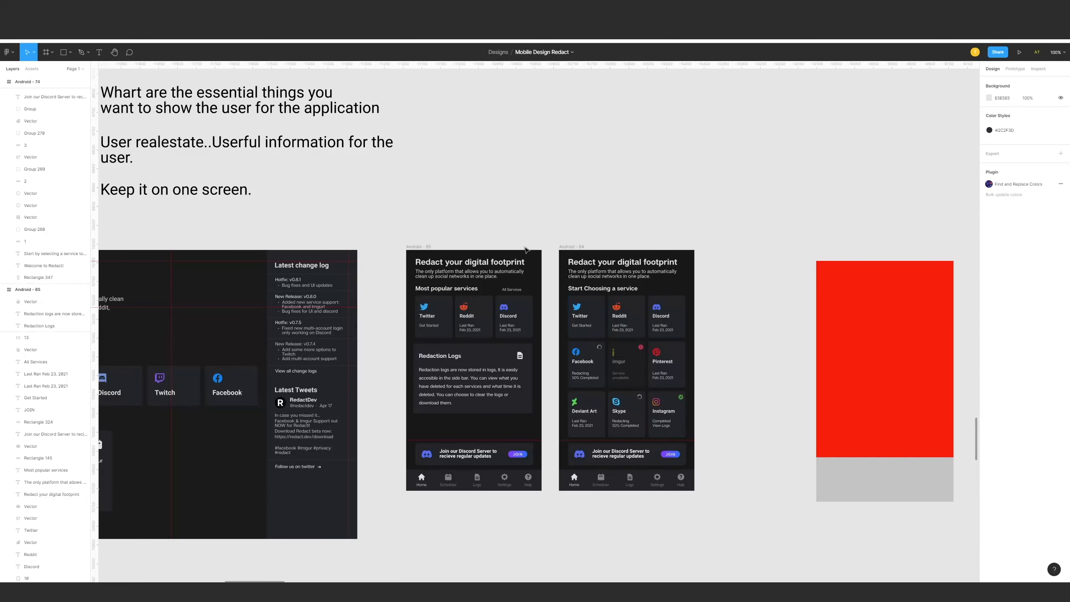
# Undo the All Services label, the Redaction Logs card move and the card removal in the Android - 85 frame.
pyautogui.write('View more Ser')
pyautogui.hotkey('ctrl', 'z')
pyautogui.hotkey('ctrl', 'z')
pyautogui.hotkey('ctrl', 'z')
pyautogui.hotkey('ctrl', 'z')
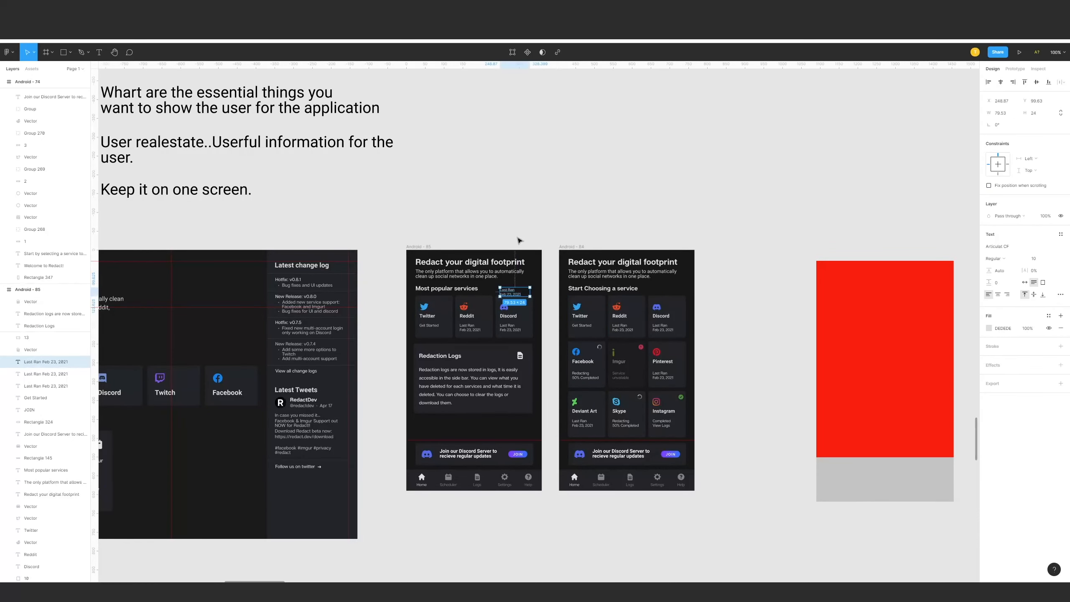
pyautogui.hotkey('ctrl', 'z')
pyautogui.hotkey('ctrl', 'z')
pyautogui.hotkey('ctrl', 'z')
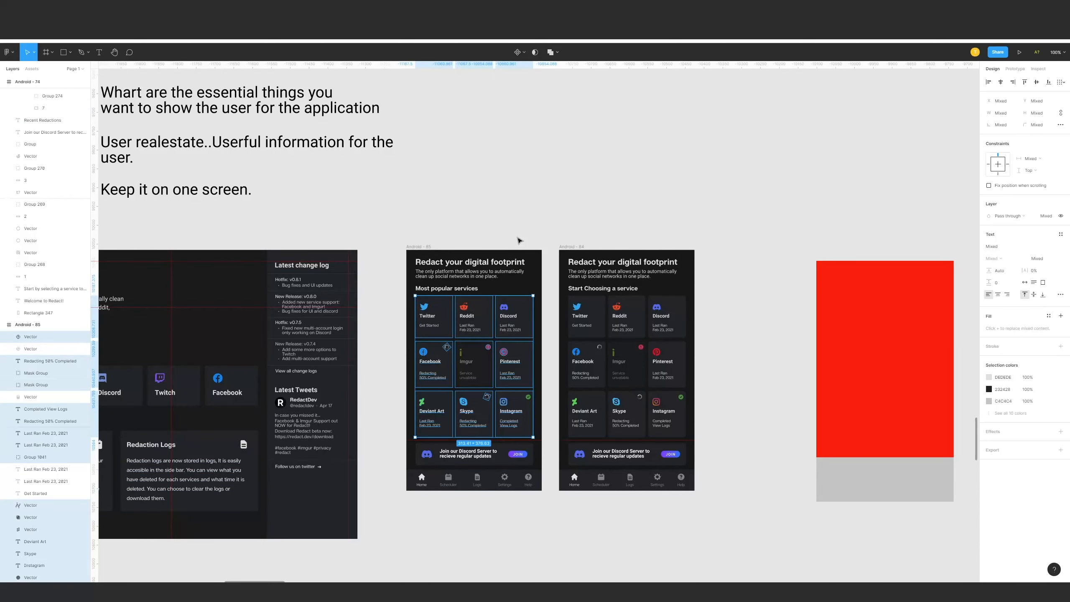
pyautogui.click(519, 240)
# Review the design notes against the desktop home page, the two mobile frames and the red and grey layout block.
pyautogui.scroll(2, 532, 234)
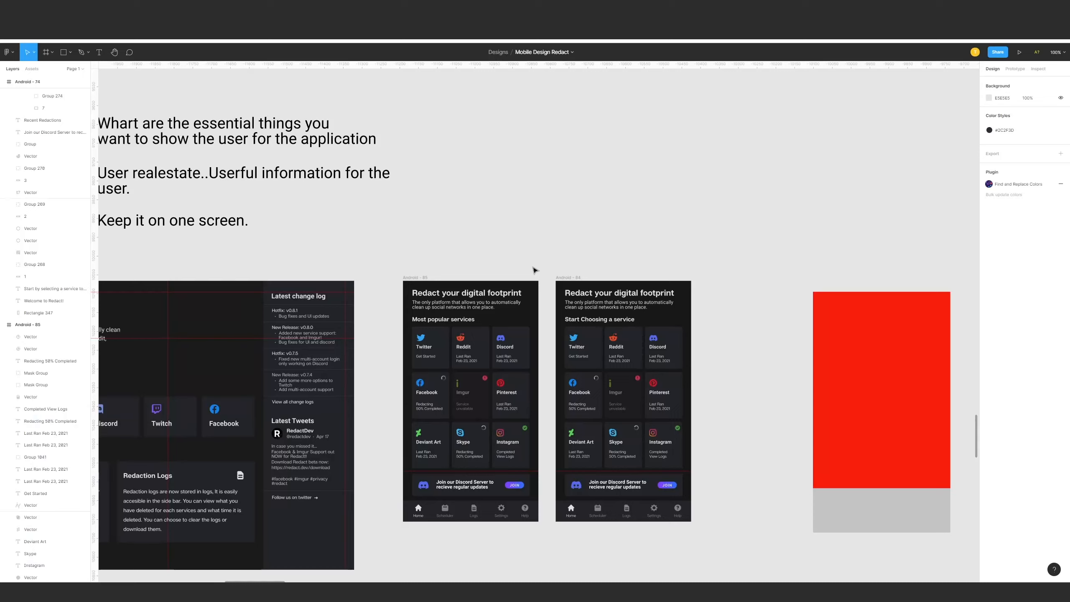
pyautogui.moveTo(534, 269); pyautogui.dragTo(698, 232)
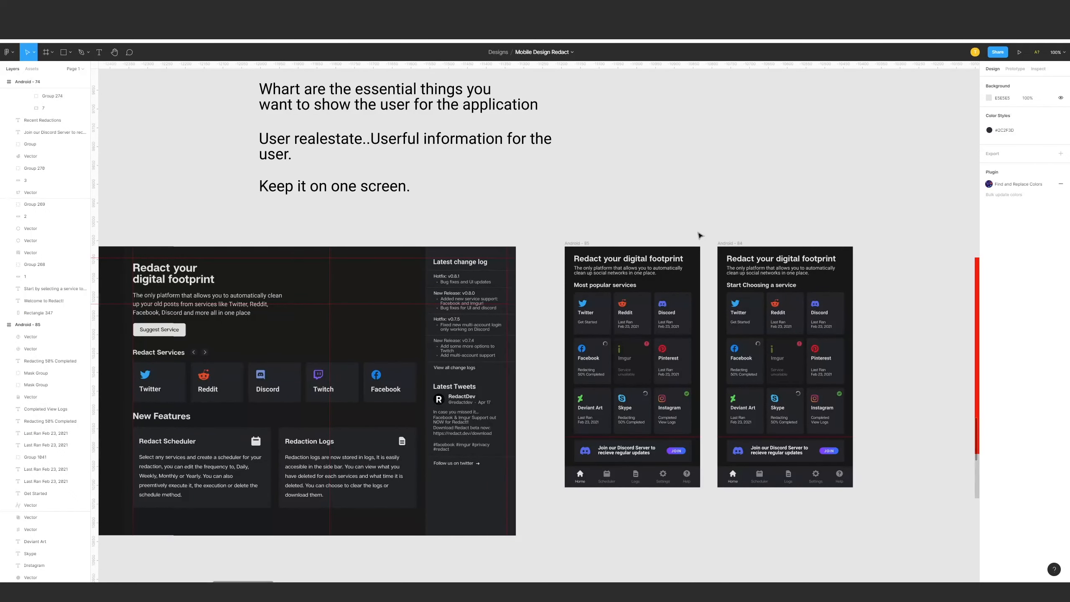
pyautogui.moveTo(648, 217); pyautogui.dragTo(646, 291)
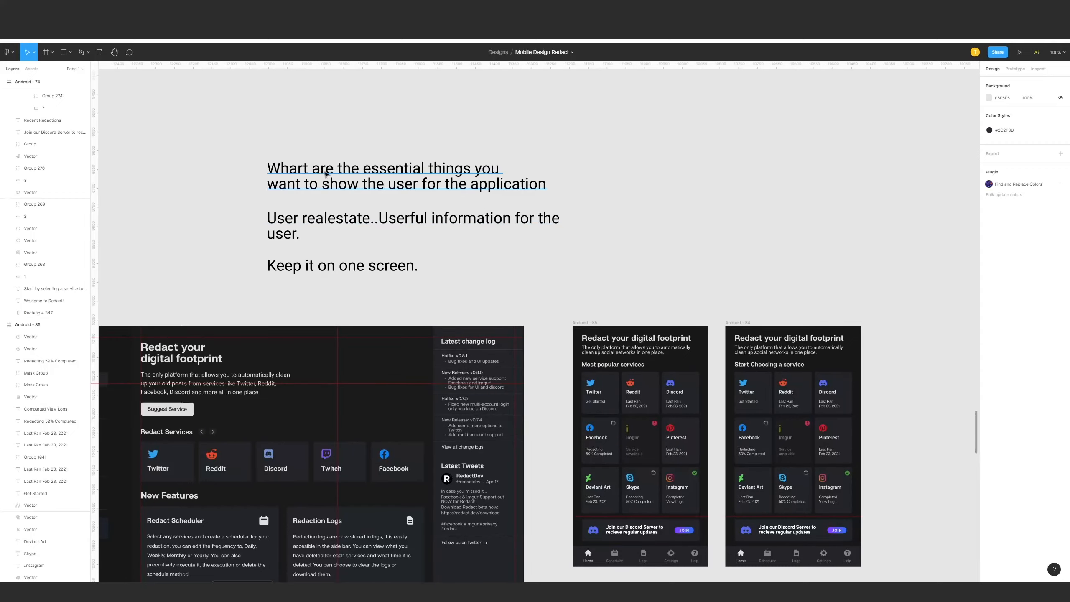
pyautogui.moveTo(352, 179); pyautogui.dragTo(321, 173)
pyautogui.scroll(-3, 381, 156)
pyautogui.hscroll(5, 381, 156)
pyautogui.hscroll(5, 540, 358)
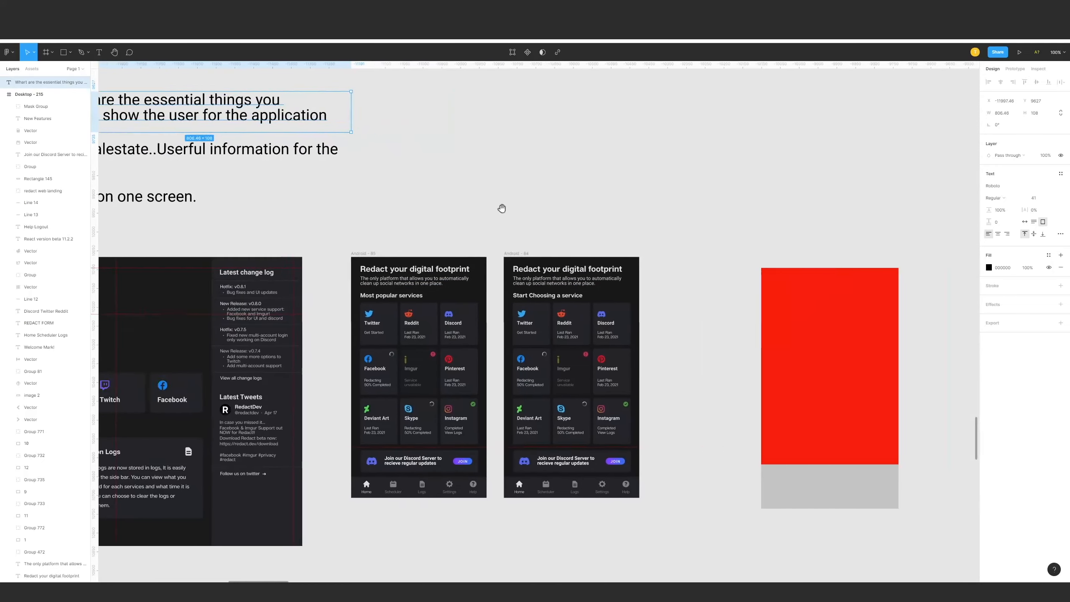
pyautogui.moveTo(830, 384); pyautogui.dragTo(841, 406)
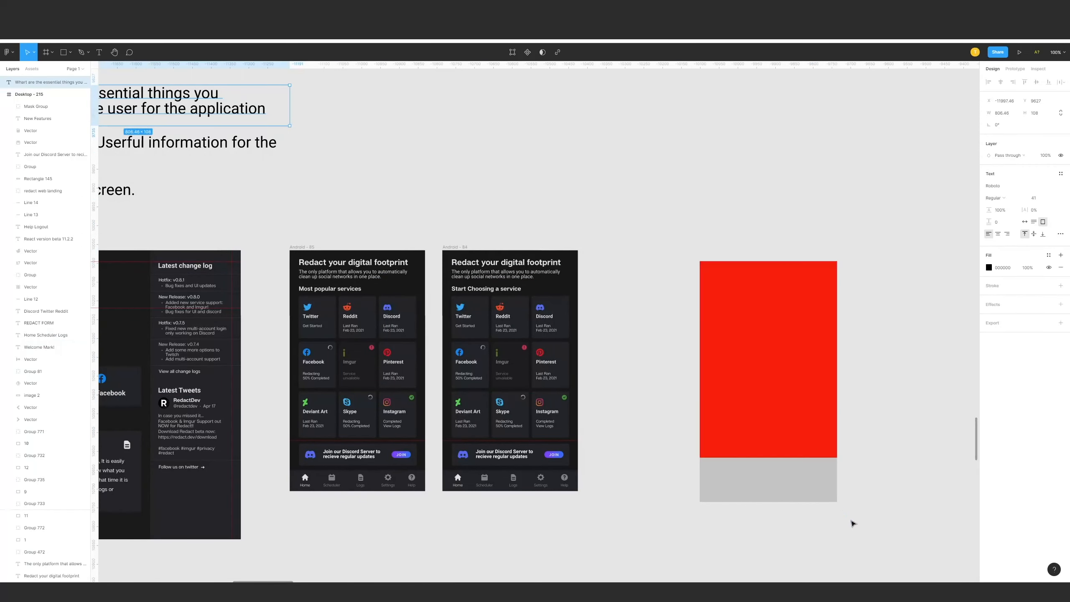
# Move the red and grey rectangles together beside the Android - 84 frame, with their tops aligned.
pyautogui.moveTo(853, 521); pyautogui.dragTo(640, 349)
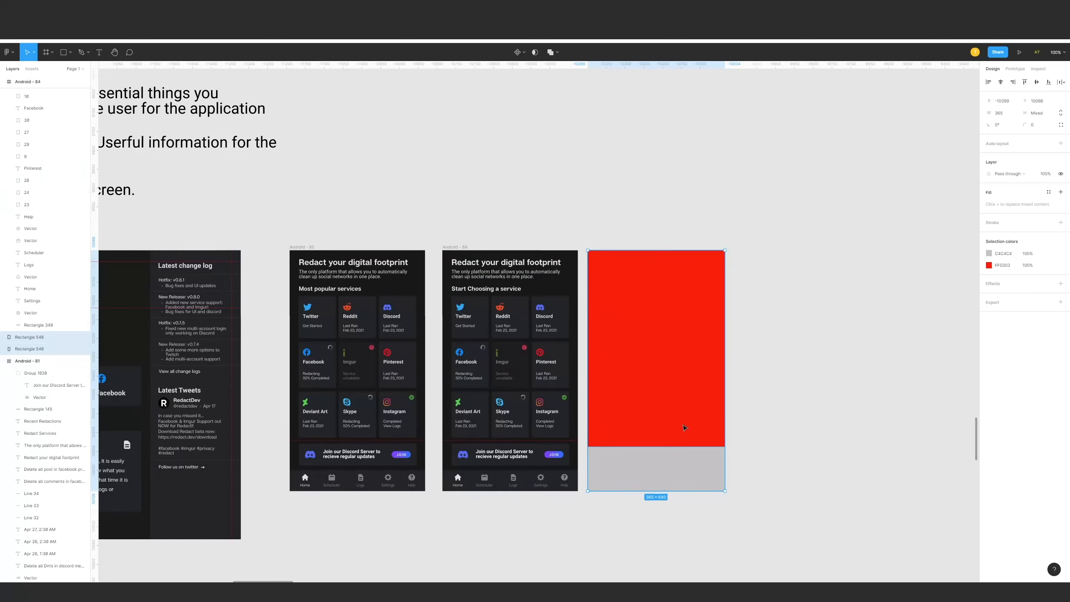
pyautogui.moveTo(721, 321); pyautogui.dragTo(758, 333)
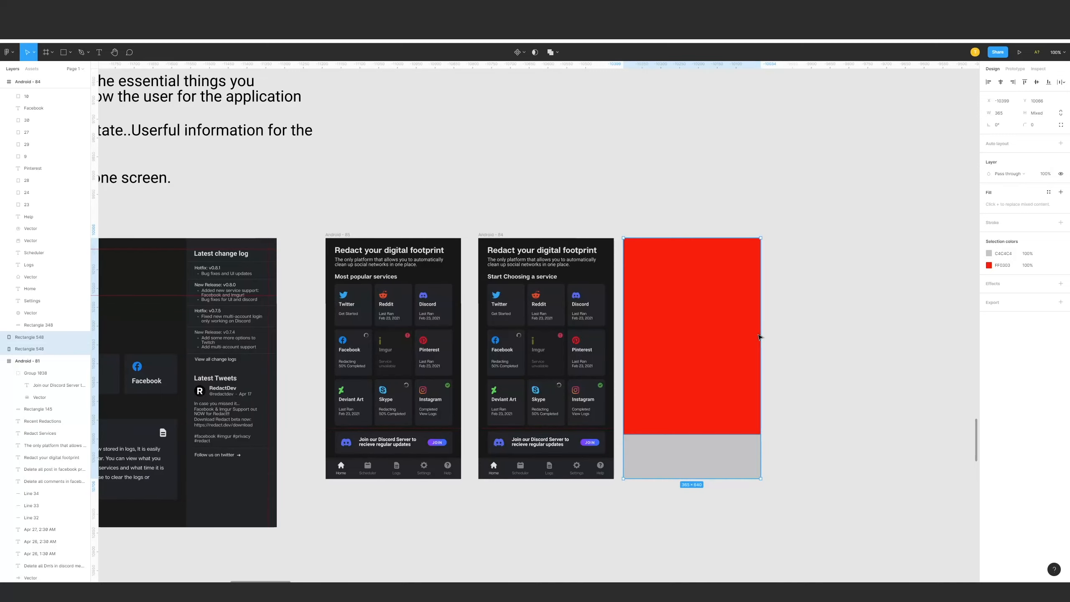
pyautogui.scroll(-5, 672, 255)
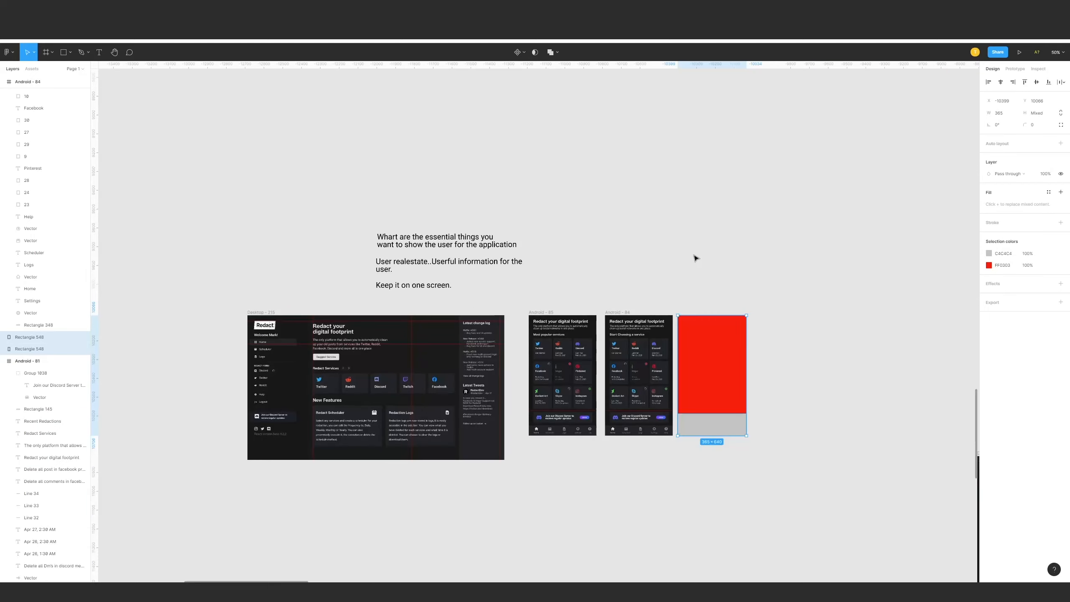
# Correct the misspelled first word of the "essential things" note to "What".
pyautogui.hotkey('shift', '0')
pyautogui.hscroll(-5, 757, 277)
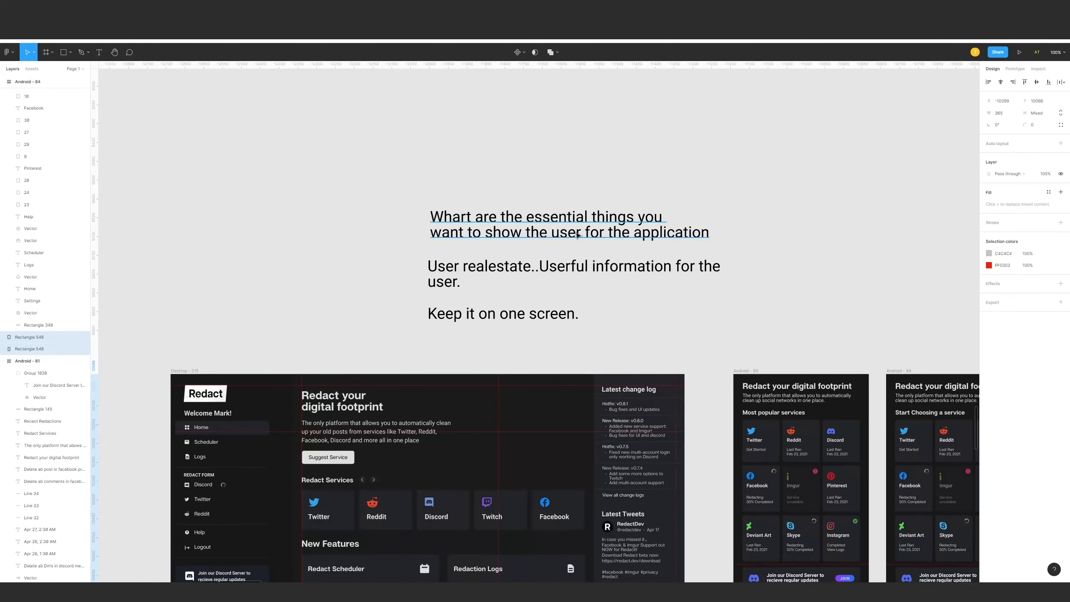
pyautogui.click(585, 186)
pyautogui.moveTo(585, 186); pyautogui.dragTo(593, 227)
pyautogui.doubleClick(465, 214)
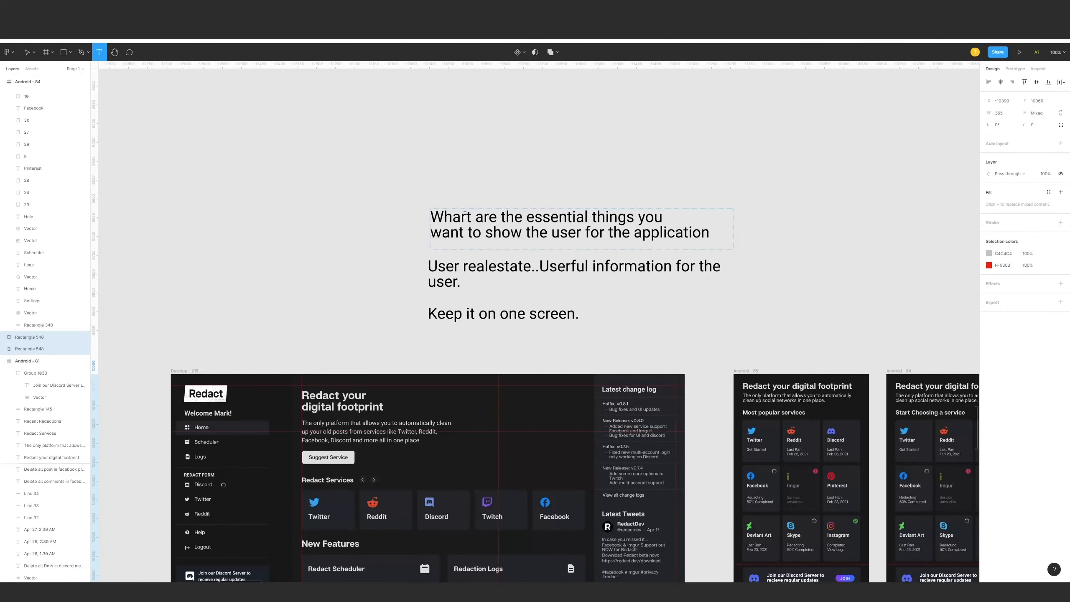
pyautogui.press('BackSpace')
pyautogui.click(624, 312)
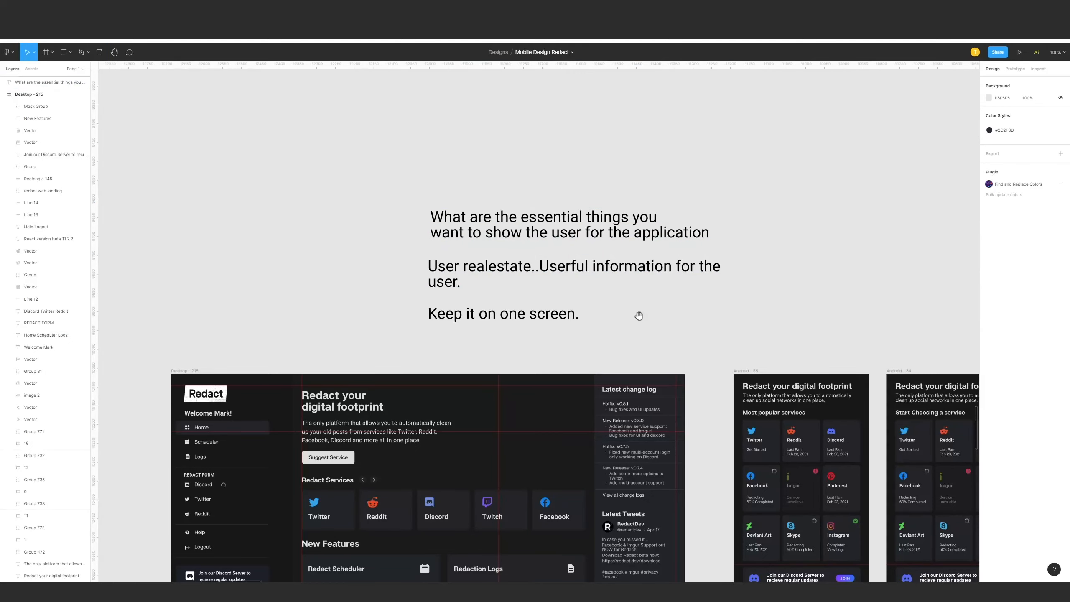
# Delete the mobile frame headed "Most popular services".
pyautogui.scroll(-2, 638, 313)
pyautogui.scroll(-5, 654, 290)
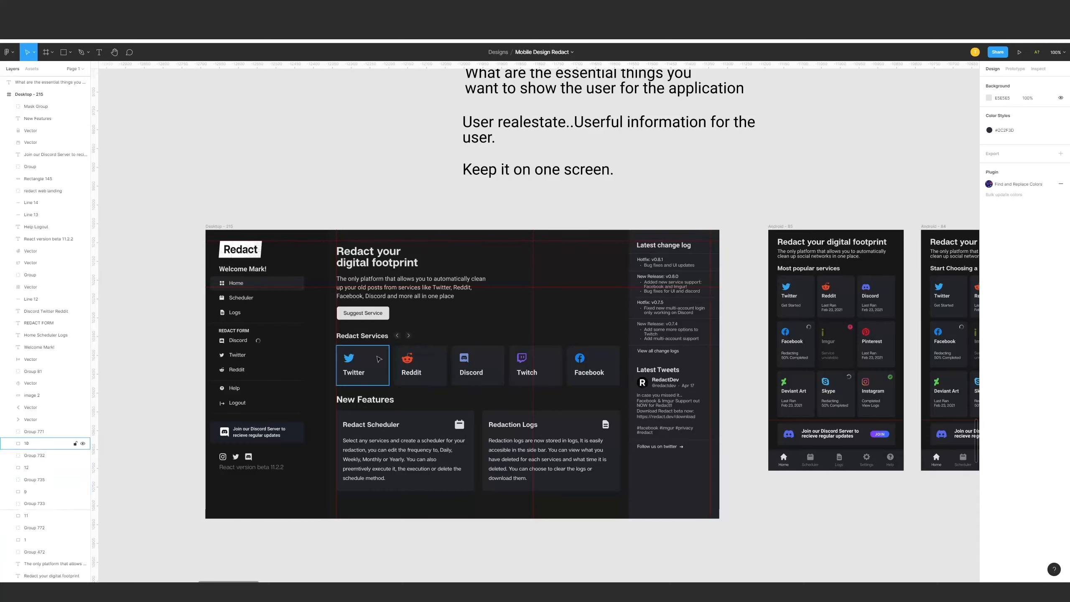
pyautogui.hscroll(1, 514, 332)
pyautogui.hscroll(3, 514, 332)
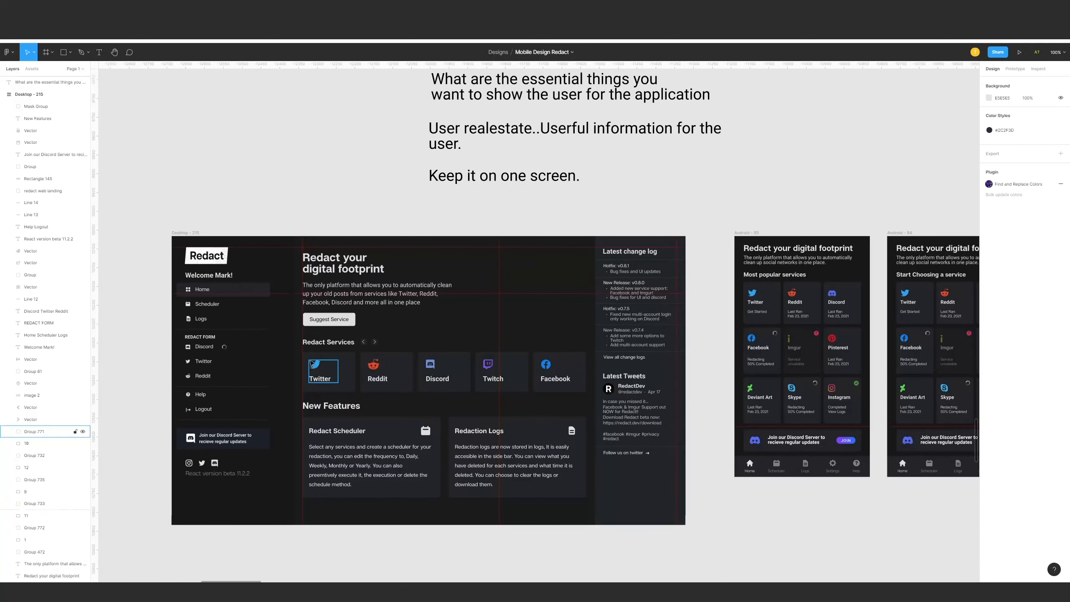
pyautogui.hscroll(5, 545, 334)
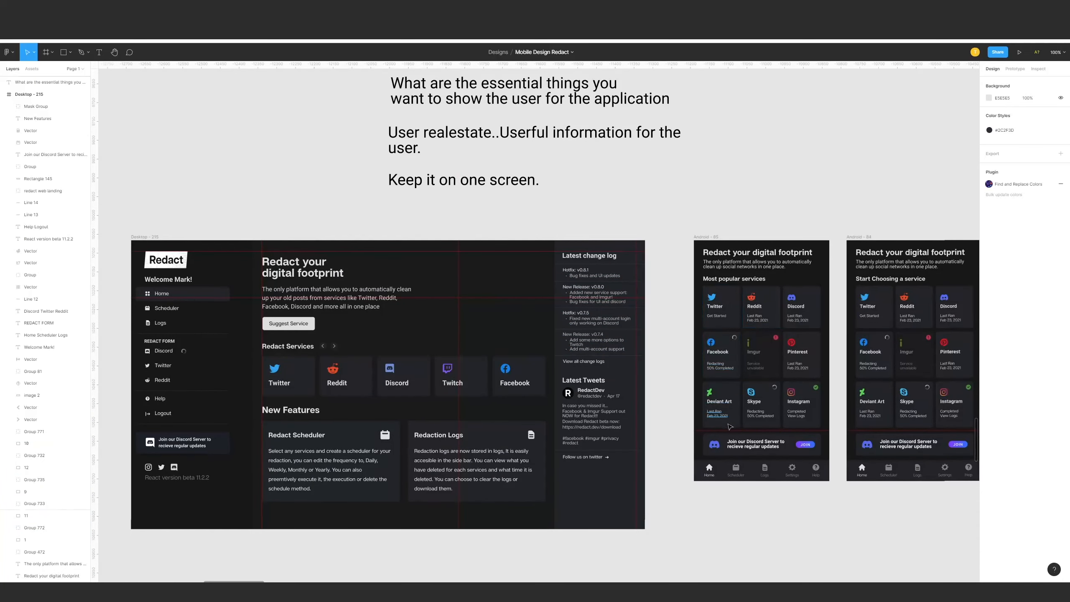
pyautogui.click(712, 238)
pyautogui.press('Delete')
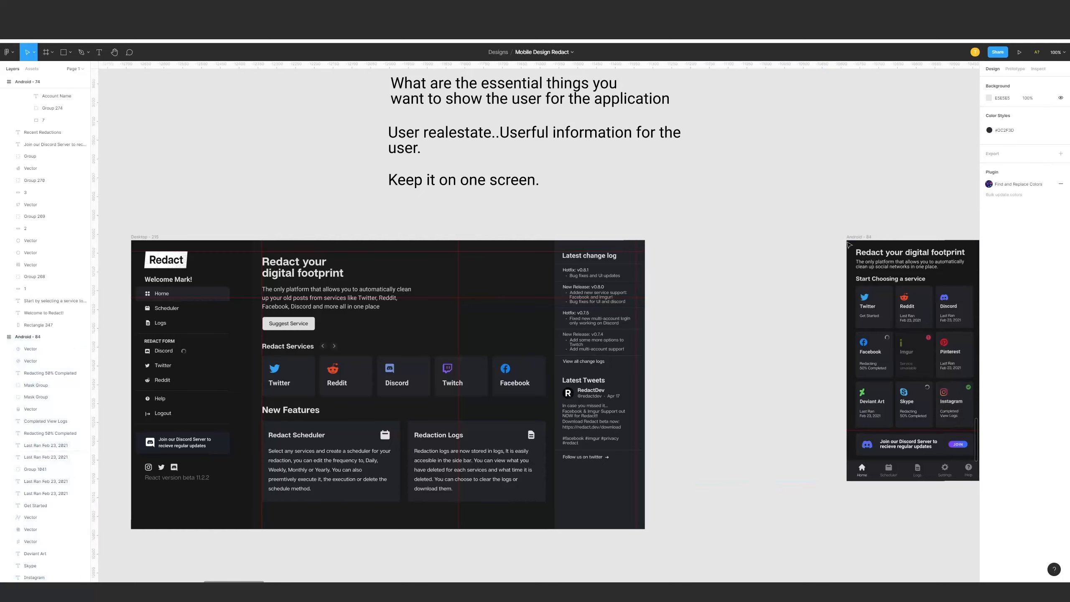
# Move the "Start Choosing a service" mobile frame into the free space beside the desktop home page.
pyautogui.click(857, 240)
pyautogui.moveTo(858, 241); pyautogui.dragTo(719, 242)
pyautogui.scroll(1, 771, 322)
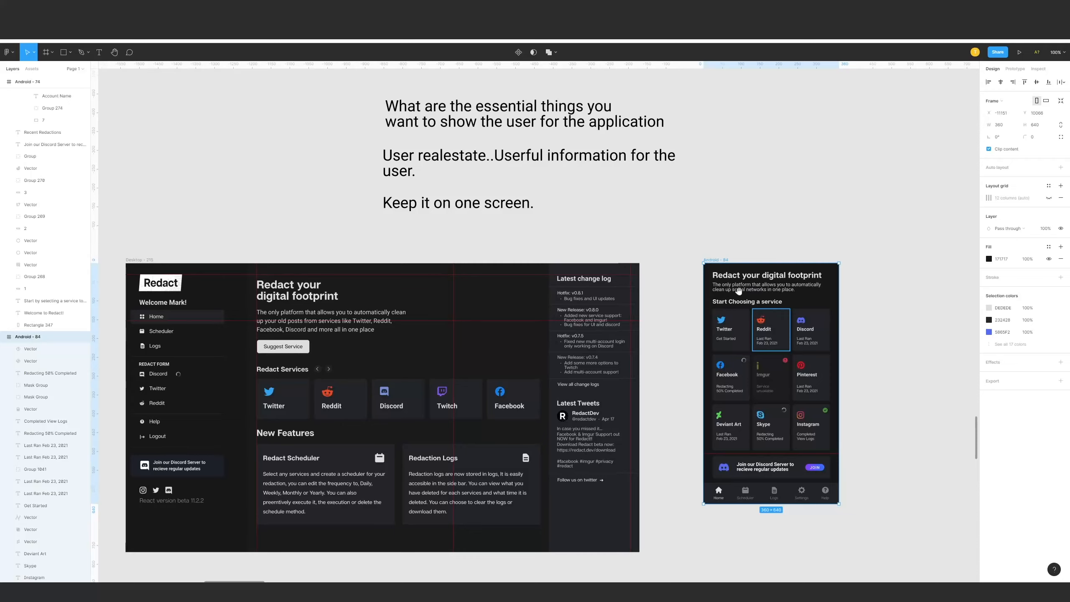
# Examine the note on user real estate and useful information against the desktop page and the mobile frame.
pyautogui.doubleClick(539, 168)
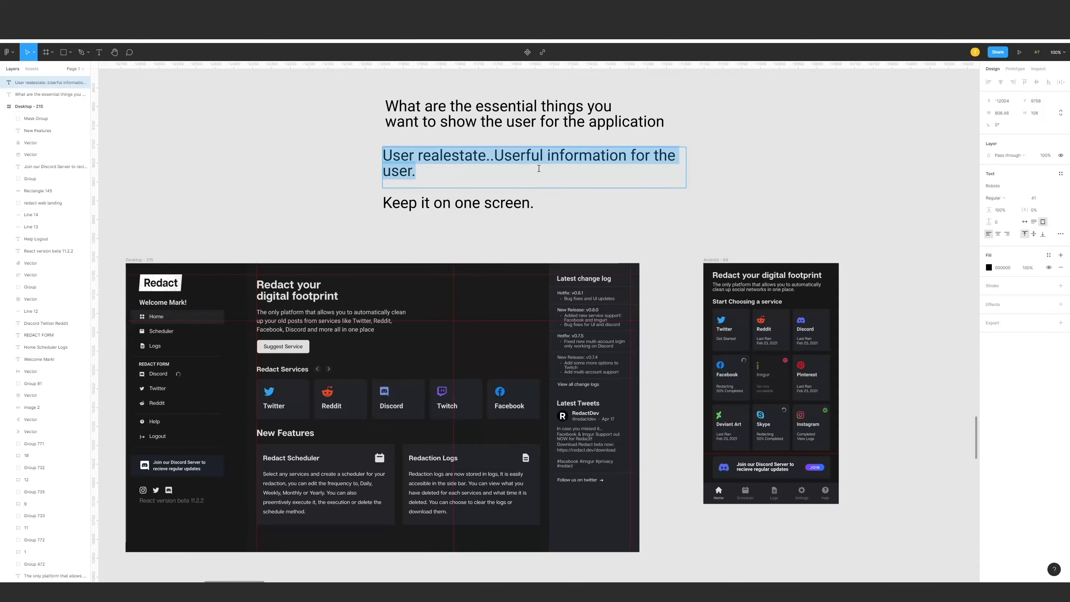
pyautogui.press('Escape')
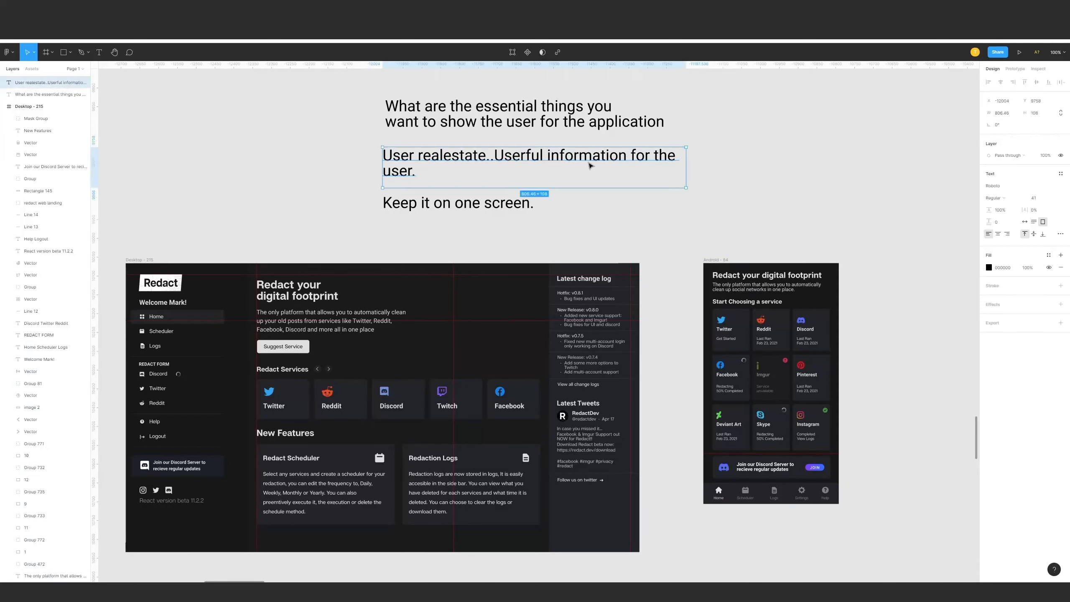
pyautogui.doubleClick(634, 161)
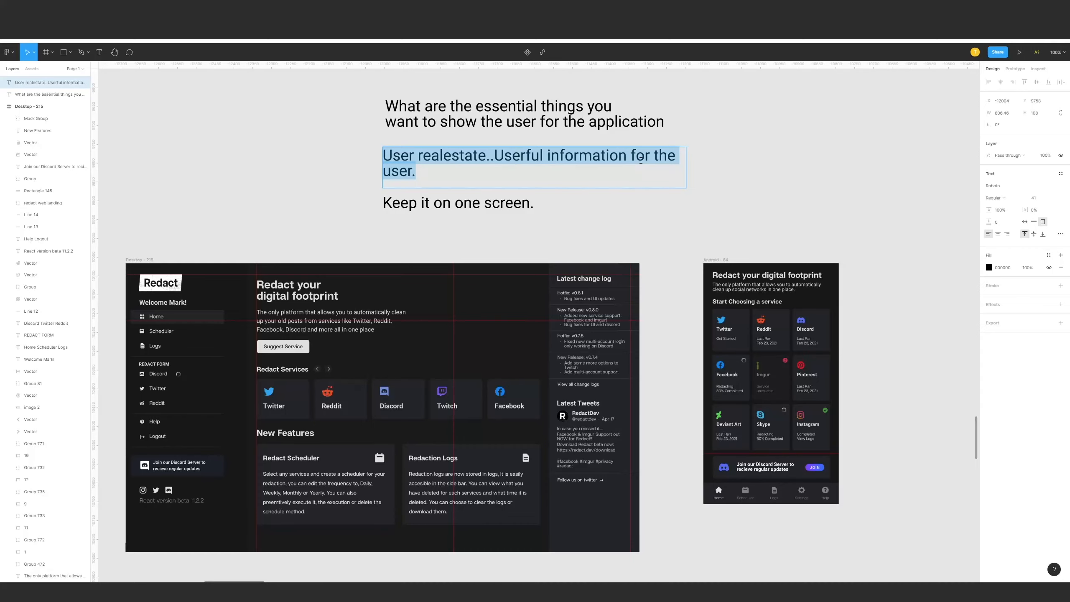
pyautogui.click(747, 174)
pyautogui.moveTo(748, 174); pyautogui.dragTo(697, 168)
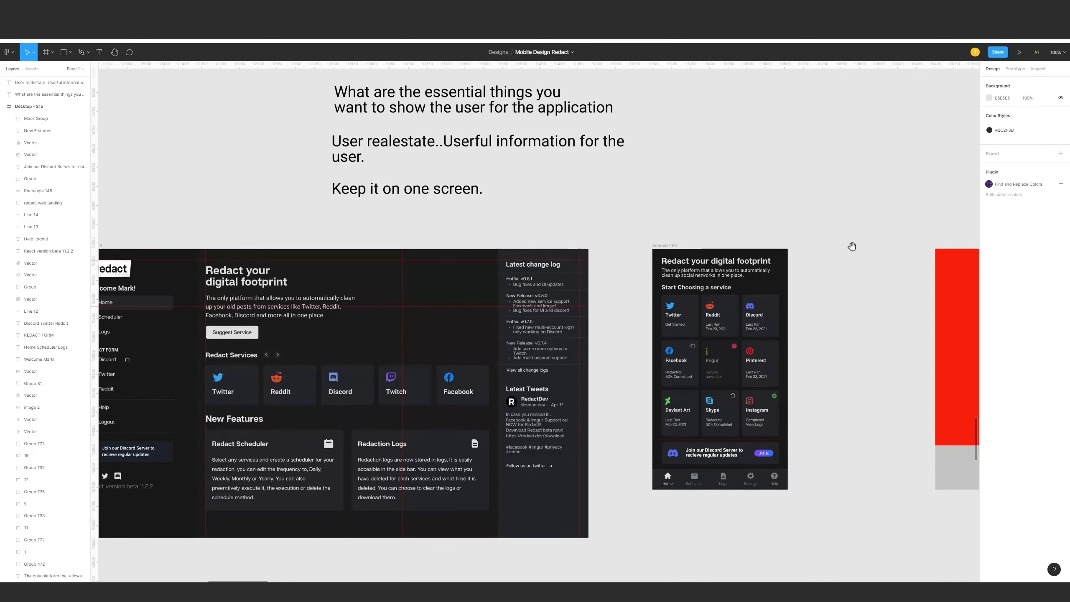
pyautogui.moveTo(852, 246); pyautogui.dragTo(828, 231)
# Place the Android - 84 frame closer to the desktop page and inspect its Facebook, Imgur and Instagram status cards.
pyautogui.moveTo(648, 233); pyautogui.dragTo(611, 247)
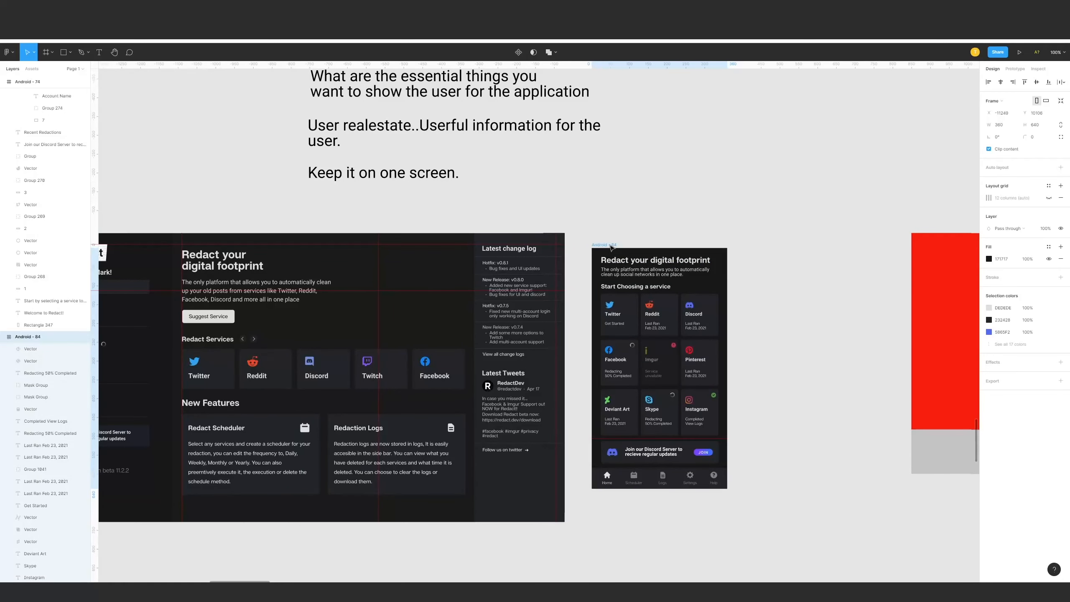
pyautogui.click(619, 373)
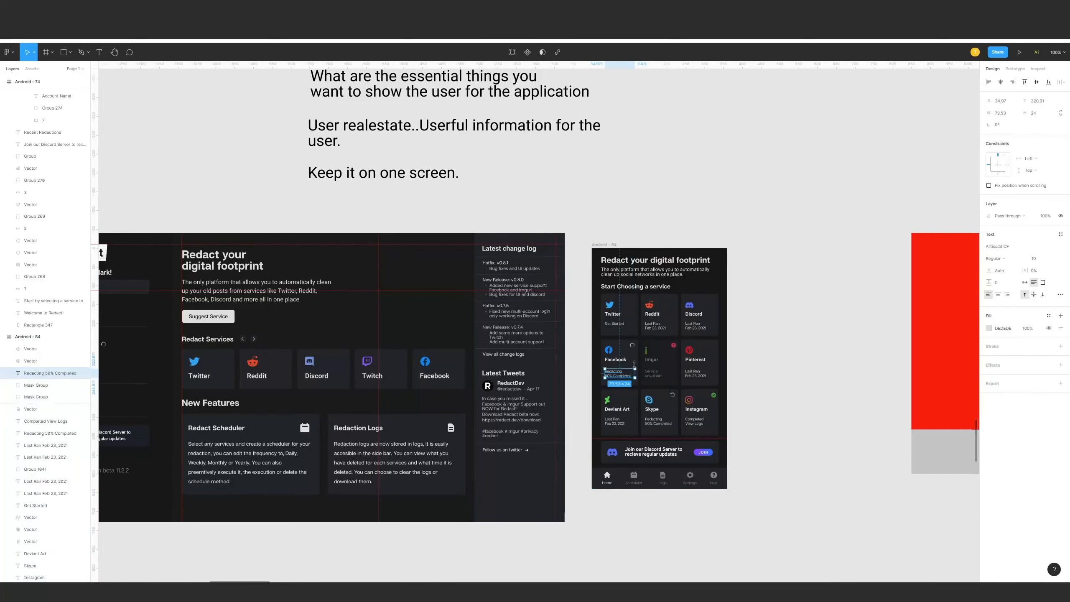
pyautogui.click(668, 360)
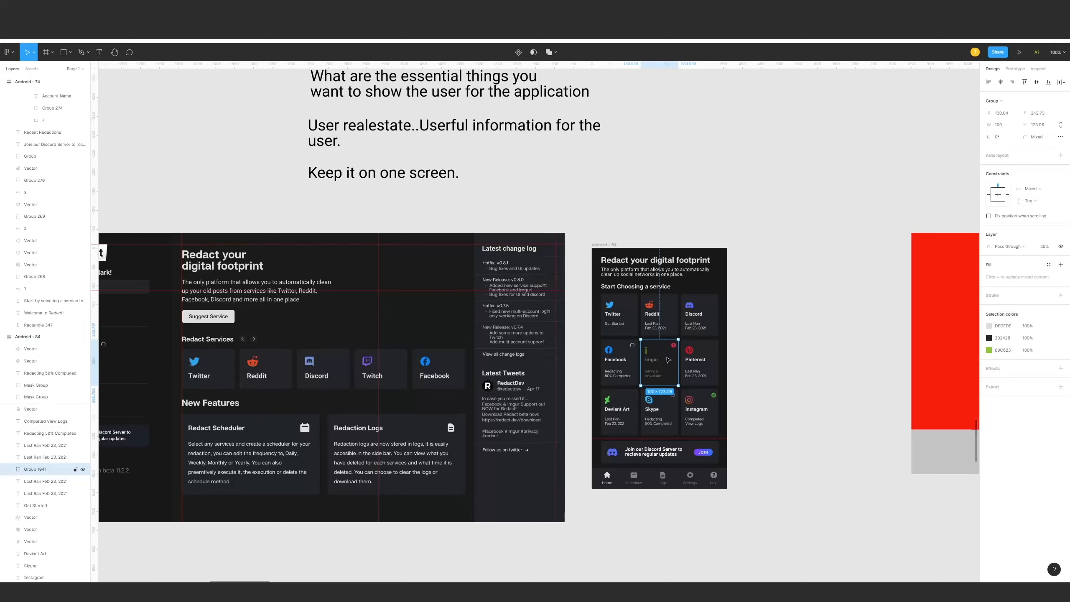
pyautogui.click(752, 409)
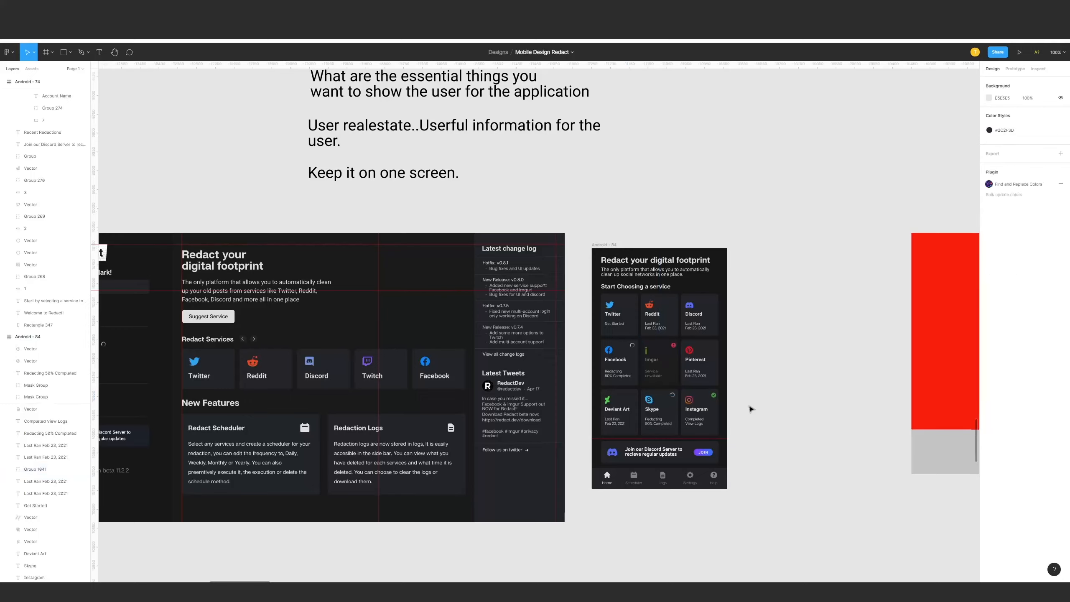
pyautogui.click(717, 407)
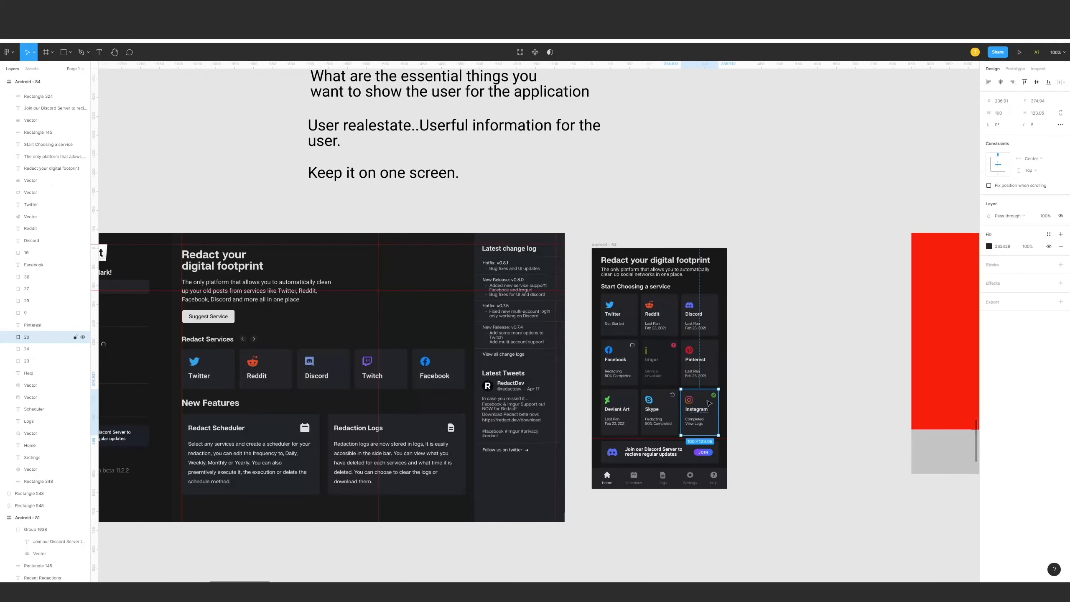
pyautogui.click(769, 418)
pyautogui.hscroll(-2, 769, 418)
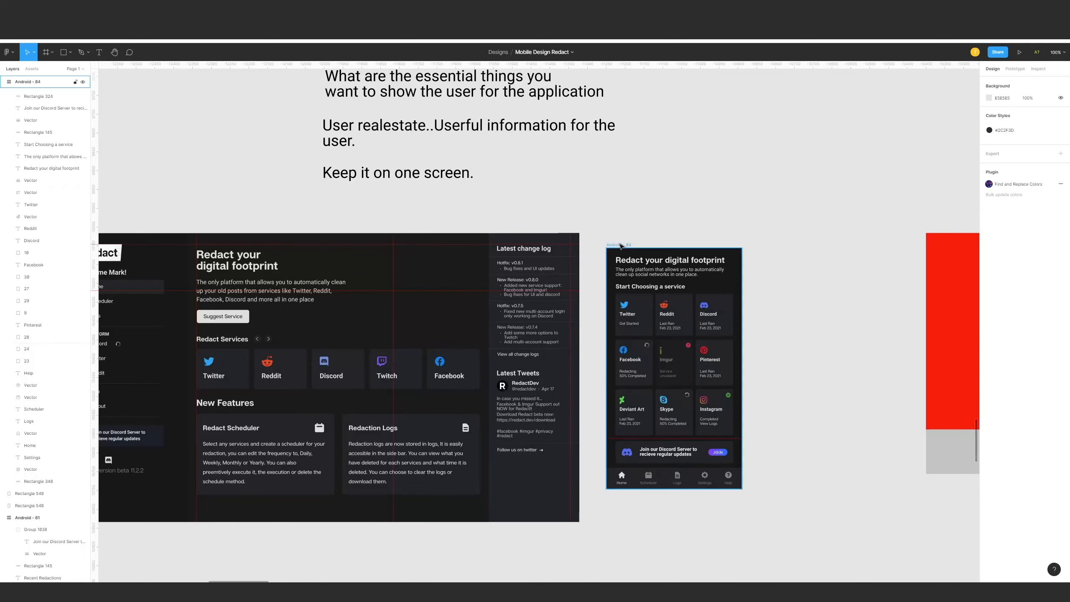
pyautogui.moveTo(624, 244); pyautogui.dragTo(624, 239)
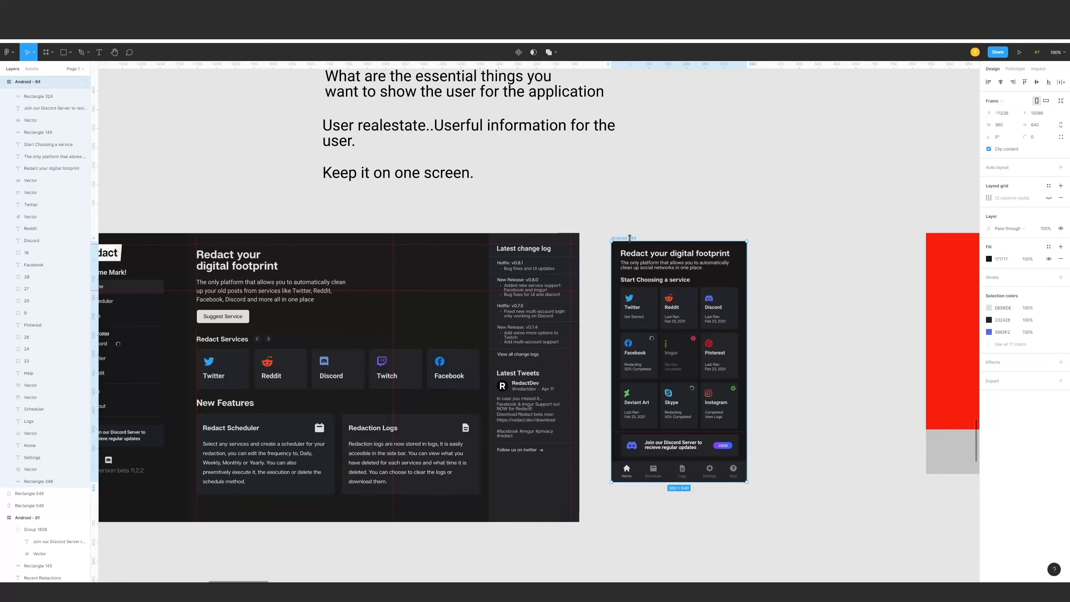
# Look through the earlier mobile designs on the canvas, including the landing page, form, preview, deletion and help screens.
pyautogui.click(740, 198)
pyautogui.press('-')
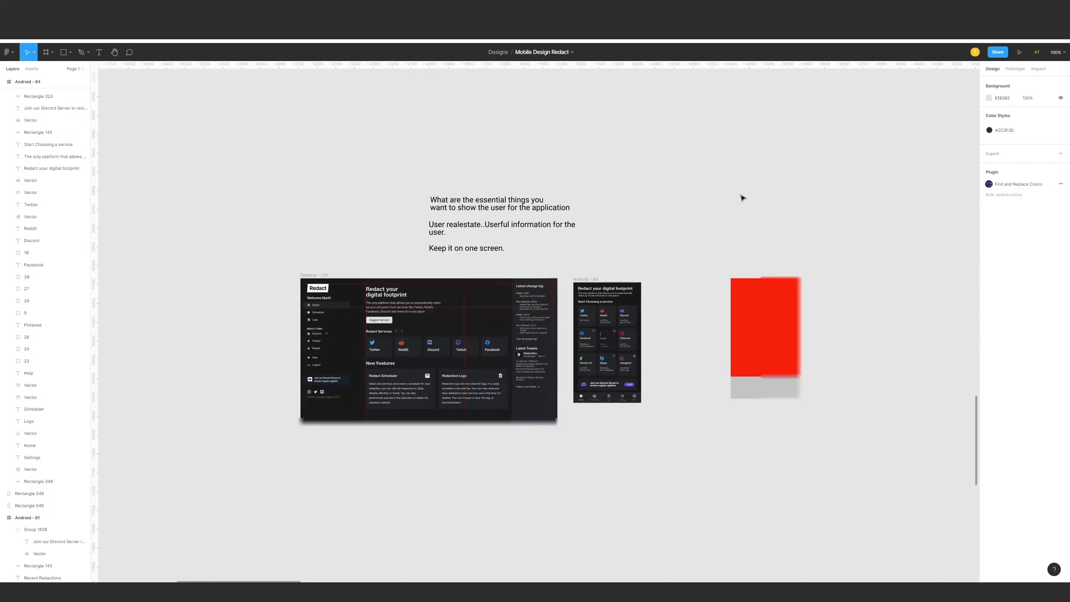
pyautogui.moveTo(741, 198); pyautogui.dragTo(330, 330)
pyautogui.hscroll(5, 593, 167)
pyautogui.scroll(-2, 594, 166)
pyautogui.scroll(-3, 610, 253)
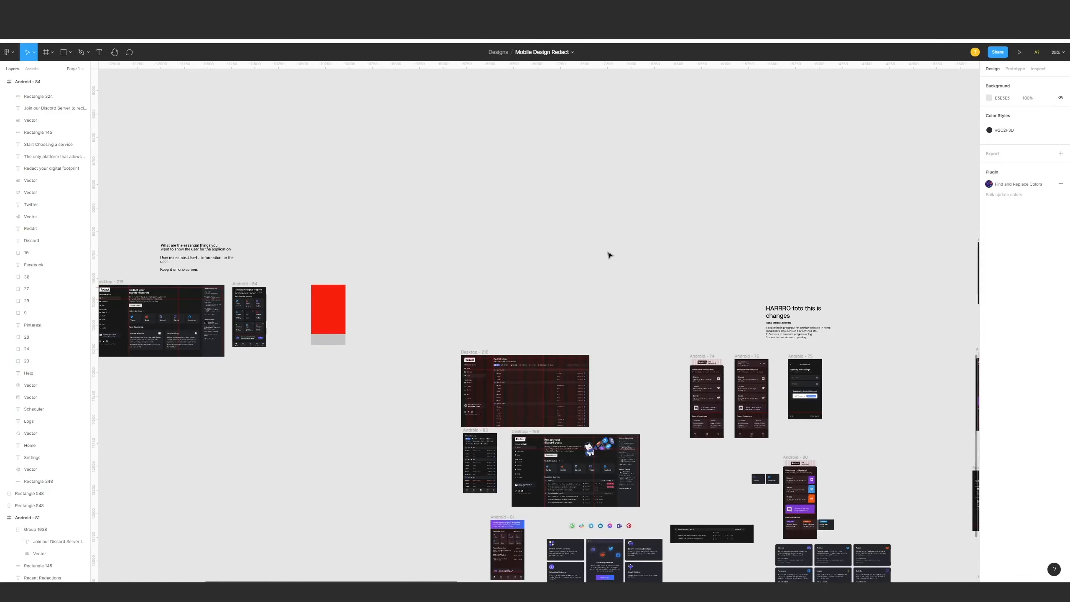
pyautogui.scroll(3, 609, 253)
pyautogui.scroll(-8, 609, 253)
pyautogui.hscroll(6, 609, 254)
pyautogui.scroll(-5, 445, 174)
pyautogui.hscroll(12, 444, 174)
pyautogui.scroll(1, 490, 311)
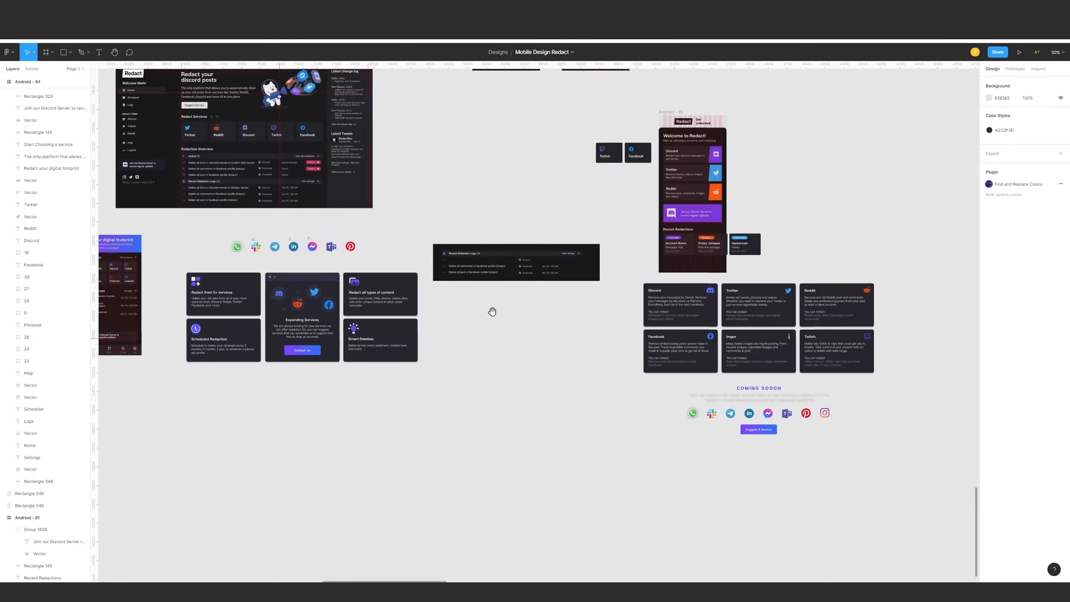
pyautogui.hscroll(3, 436, 239)
pyautogui.moveTo(521, 282); pyautogui.dragTo(336, 199)
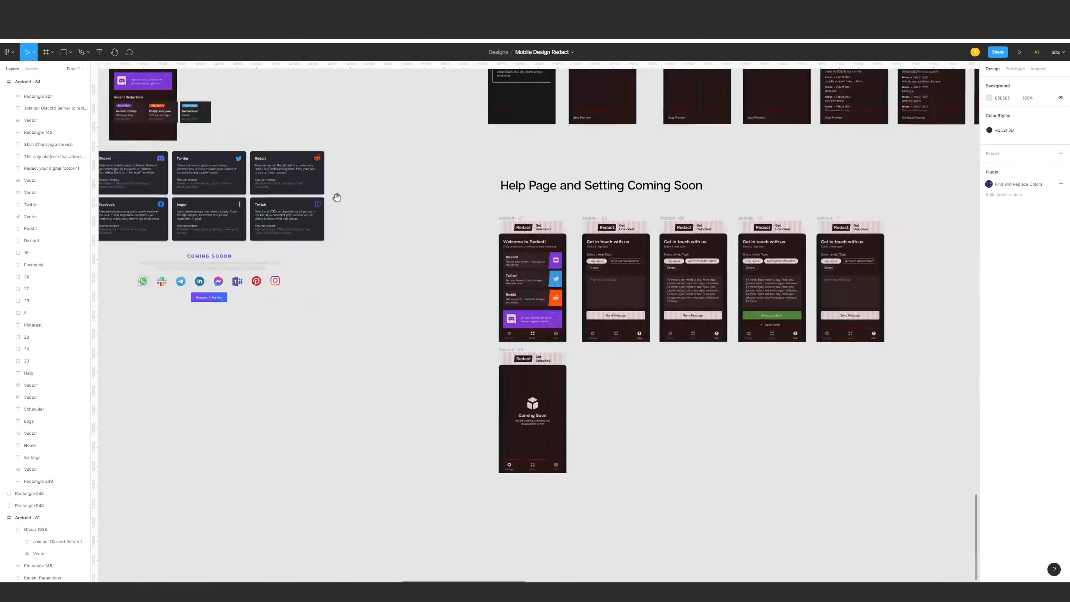
pyautogui.scroll(-5, 337, 198)
pyautogui.scroll(8, 337, 198)
pyautogui.hscroll(8, 352, 424)
pyautogui.scroll(5, 352, 424)
pyautogui.hscroll(-10, 352, 423)
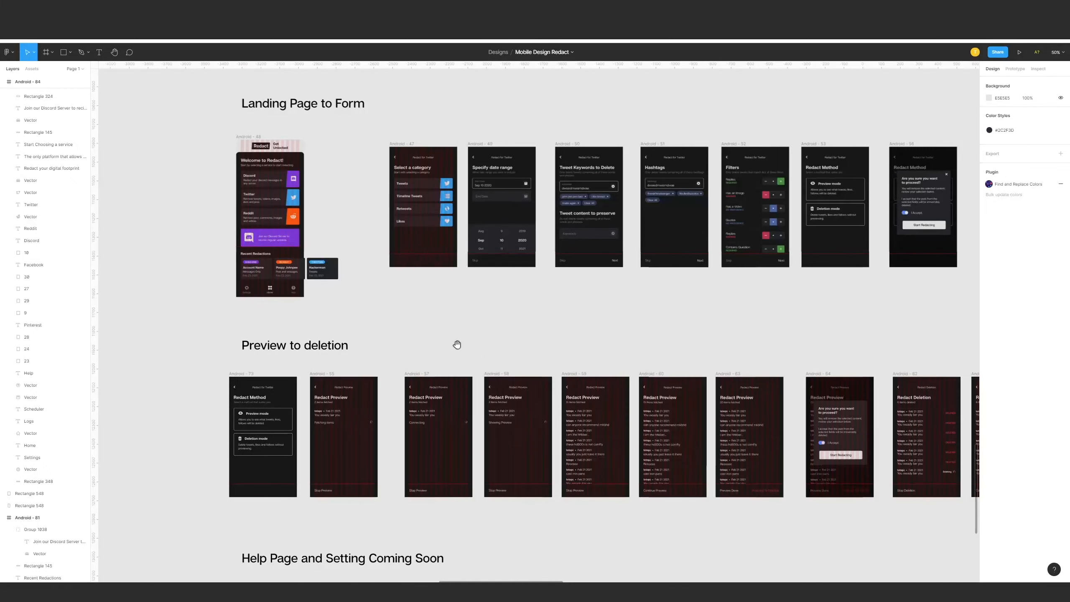
pyautogui.hscroll(-10, 561, 316)
pyautogui.scroll(-2, 561, 316)
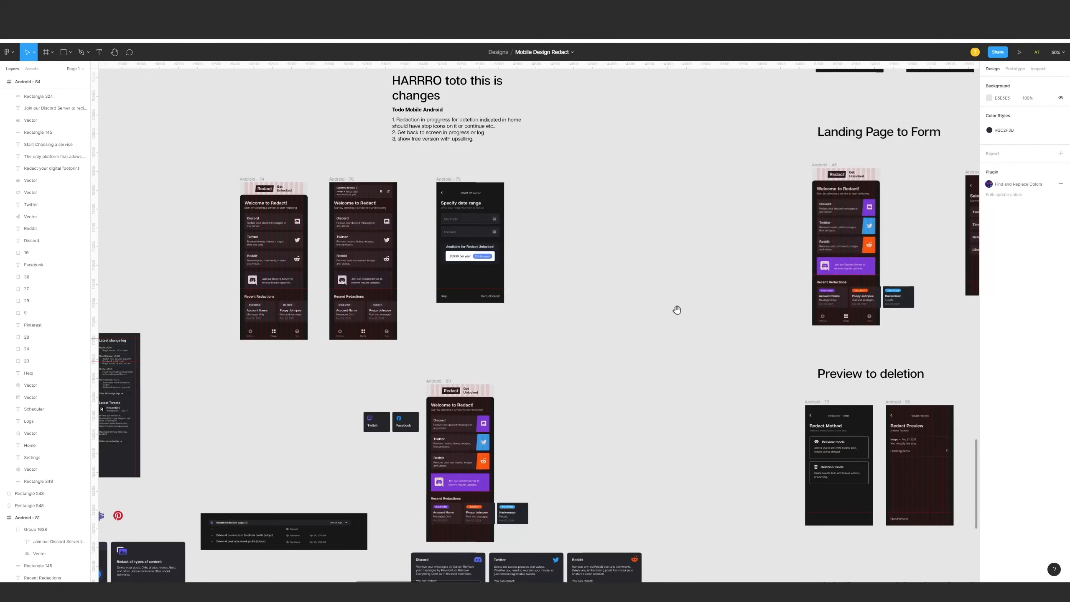
# Try to paste a copy of the Android - 76 frame beside the Android - 84 frame.
pyautogui.hscroll(-15, 564, 308)
pyautogui.scroll(2, 565, 308)
pyautogui.click(664, 216)
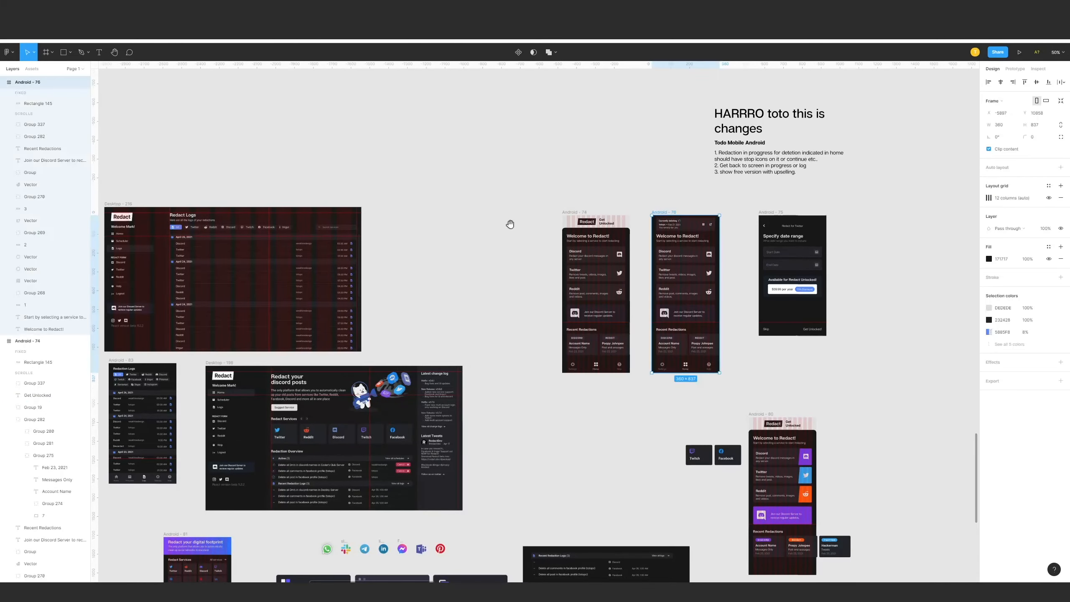
pyautogui.hscroll(-20, 567, 215)
pyautogui.hscroll(-10, 567, 215)
pyautogui.hotkey('ctrl', 'v')
pyautogui.scroll(1, 506, 298)
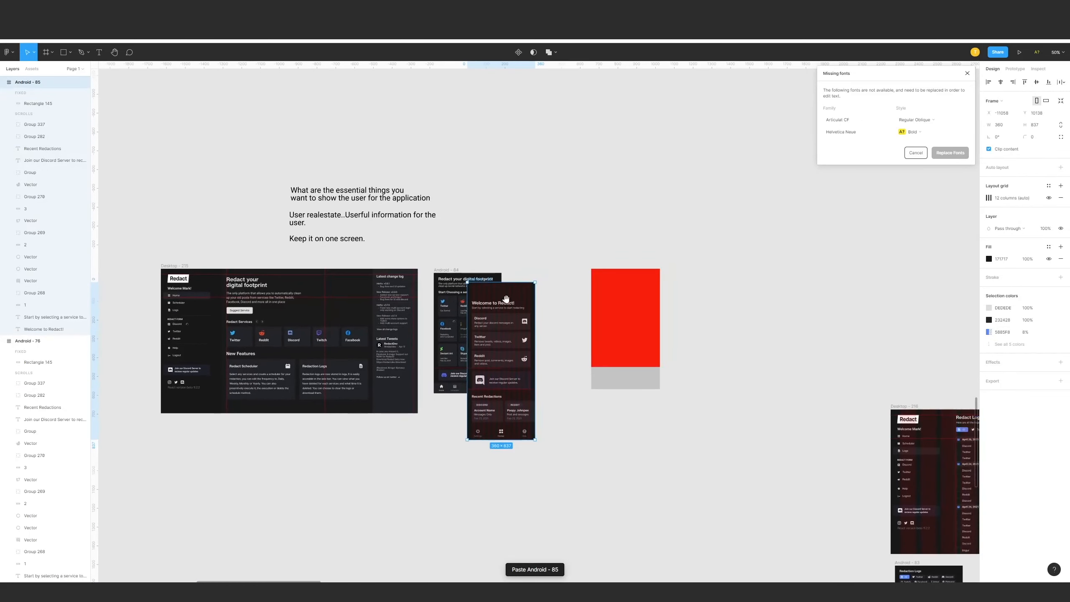
pyautogui.moveTo(484, 281)
pyautogui.mouseDown()
pyautogui.moveTo(539, 281)
pyautogui.moveTo(485, 281)
pyautogui.mouseUp()
# Copy the Android - 76 frame again and place the copy between the Android - 84 frame and the red block.
pyautogui.hscroll(20, 414, 254)
pyautogui.scroll(-3, 414, 253)
pyautogui.moveTo(414, 253); pyautogui.dragTo(312, 230)
pyautogui.click(488, 254)
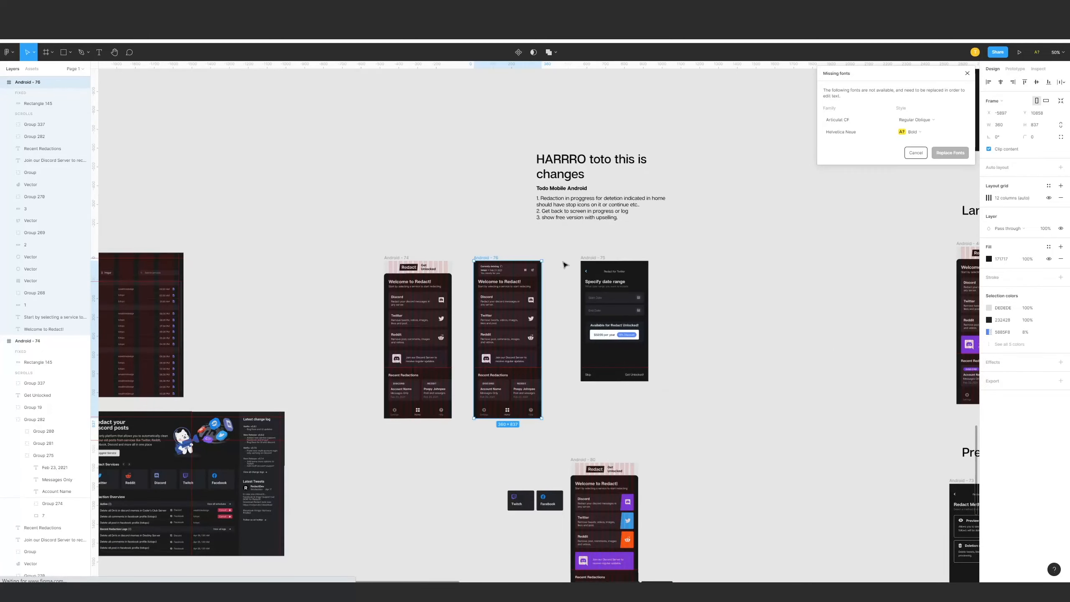
pyautogui.hotkey('ctrl', 'c')
pyautogui.moveTo(126, 168); pyautogui.dragTo(964, 315)
pyautogui.hotkey('ctrl', 'v')
pyautogui.moveTo(549, 296); pyautogui.dragTo(589, 281)
# Move the pasted frame closer to the Android - 84 frame and compare its "Currently deleting" banner with the service cards.
pyautogui.scroll(6, 615, 281)
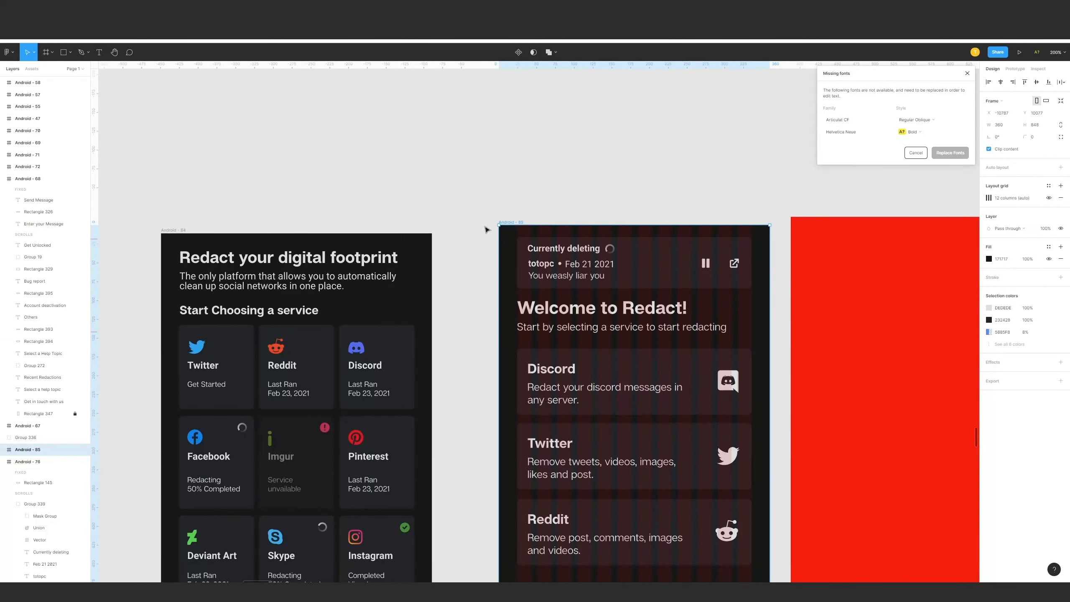
pyautogui.moveTo(513, 231); pyautogui.dragTo(474, 225)
pyautogui.hscroll(-1, 489, 230)
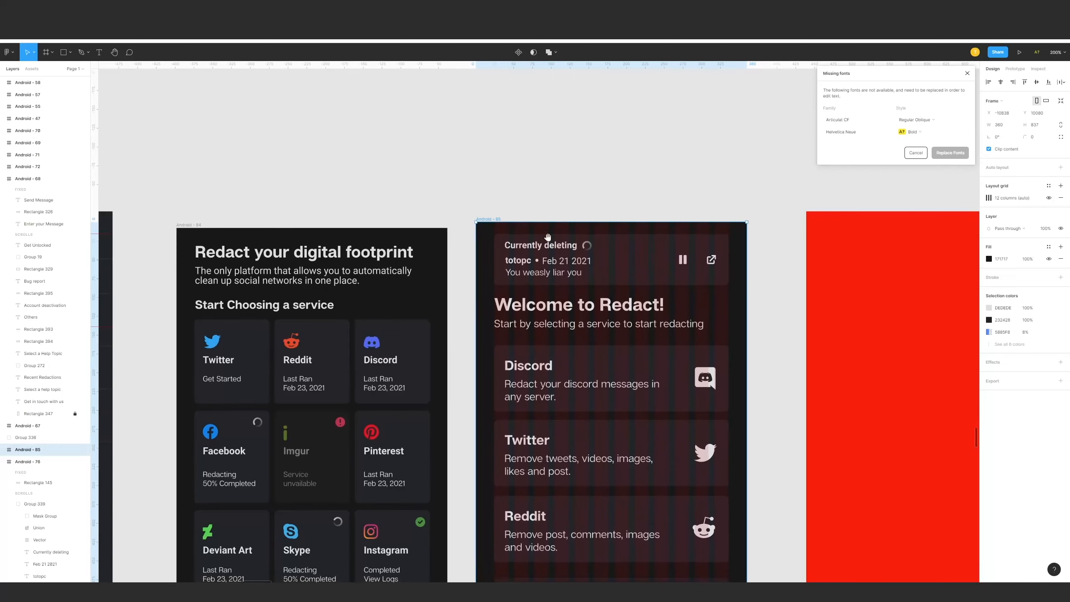
pyautogui.scroll(-3, 704, 274)
pyautogui.hscroll(-1, 705, 275)
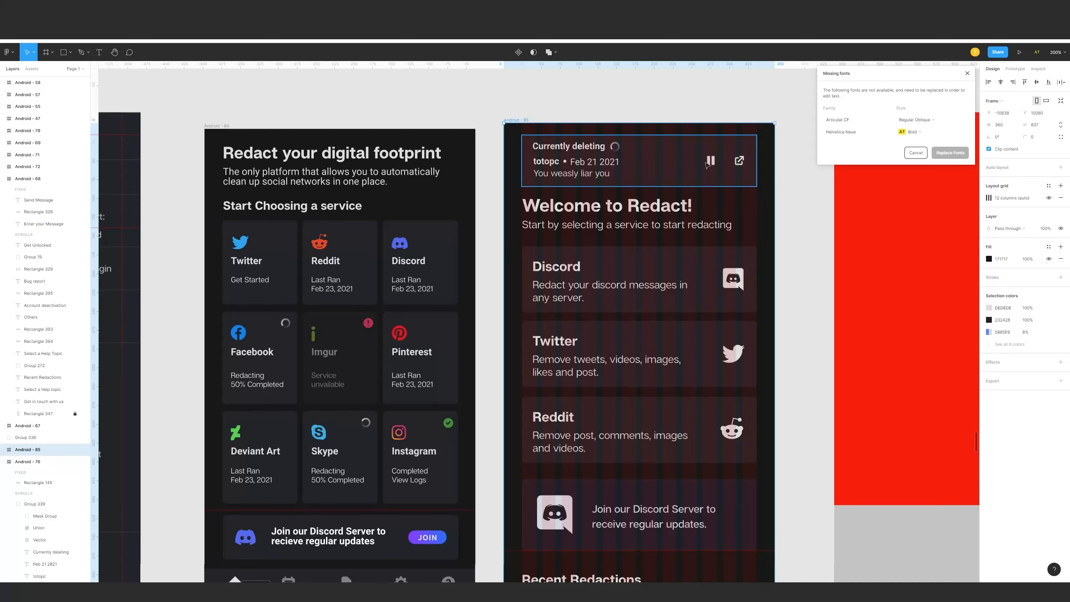
pyautogui.hotkey('shift', '0')
pyautogui.hscroll(-1, 670, 186)
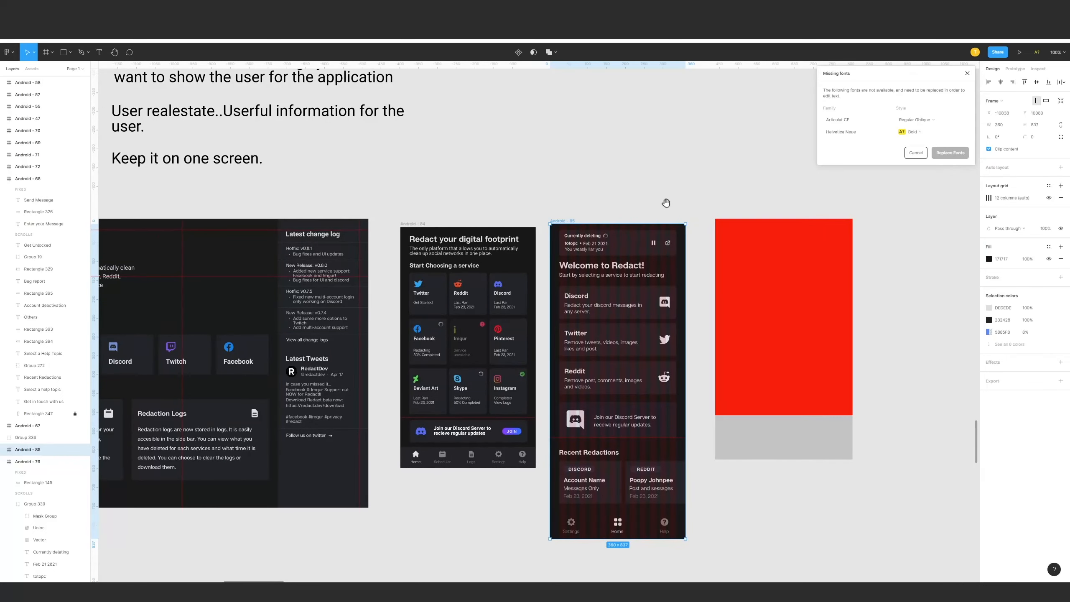
# Review the notes on essential information and keeping it on one screen against the desktop and mobile home page designs.
pyautogui.hscroll(-3, 642, 252)
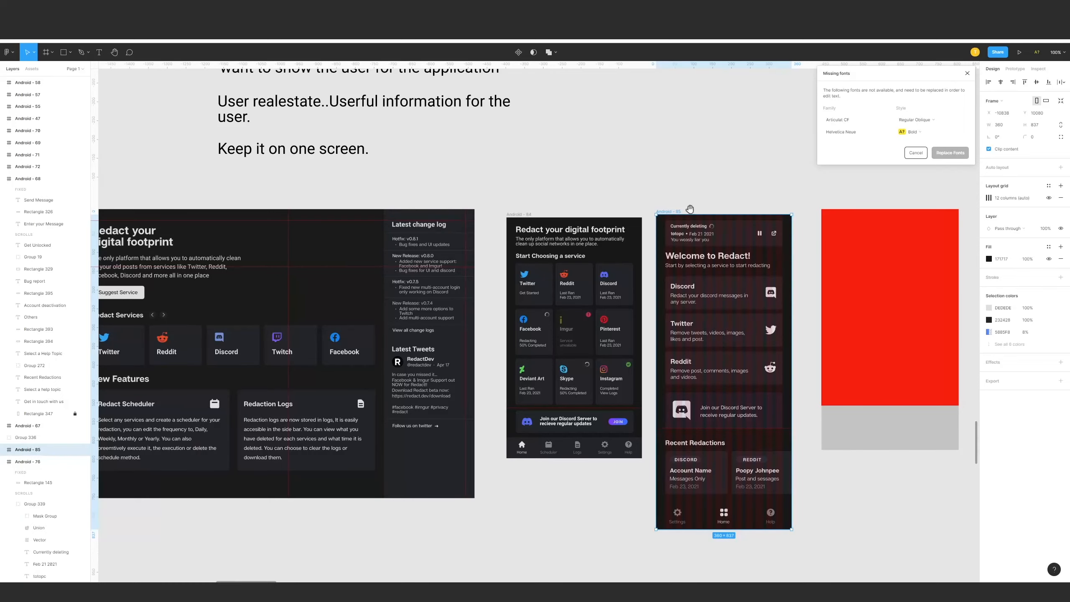
pyautogui.scroll(2, 690, 209)
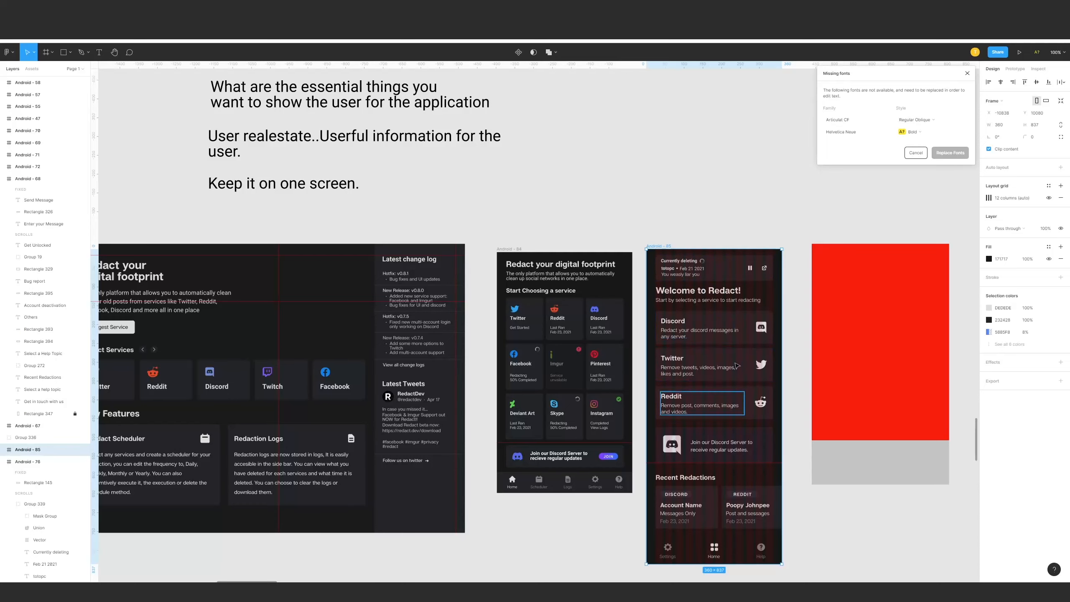
pyautogui.click(678, 228)
pyautogui.hscroll(-6, 691, 253)
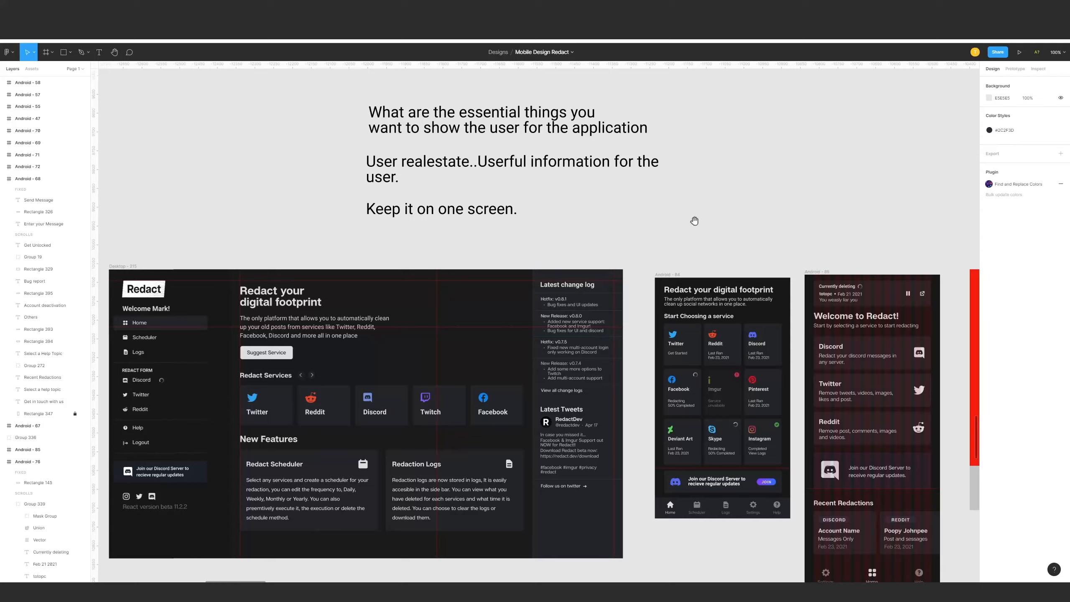
pyautogui.scroll(2, 695, 221)
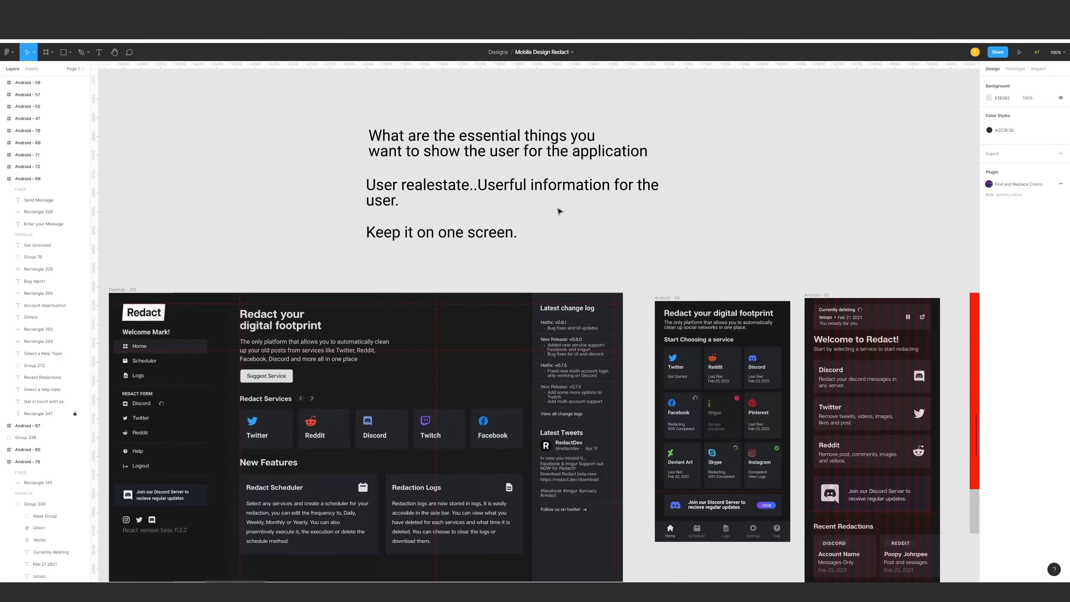
pyautogui.doubleClick(443, 232)
pyautogui.click(647, 211)
pyautogui.press('Escape')
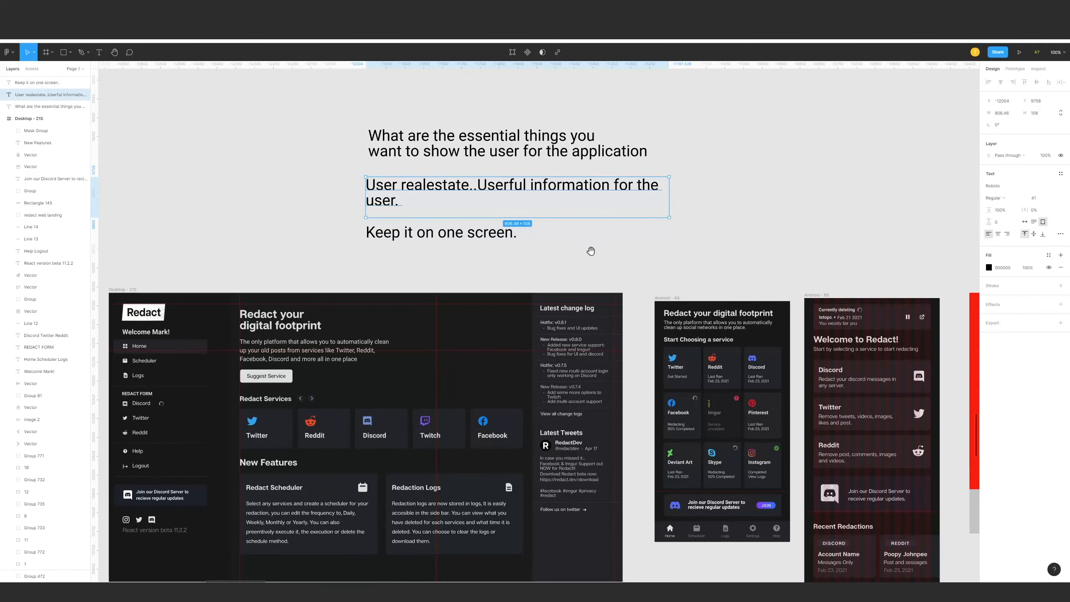
# Try to move the Android - 85 frame out of the row to below the Android - 84 frame.
pyautogui.hscroll(10, 789, 224)
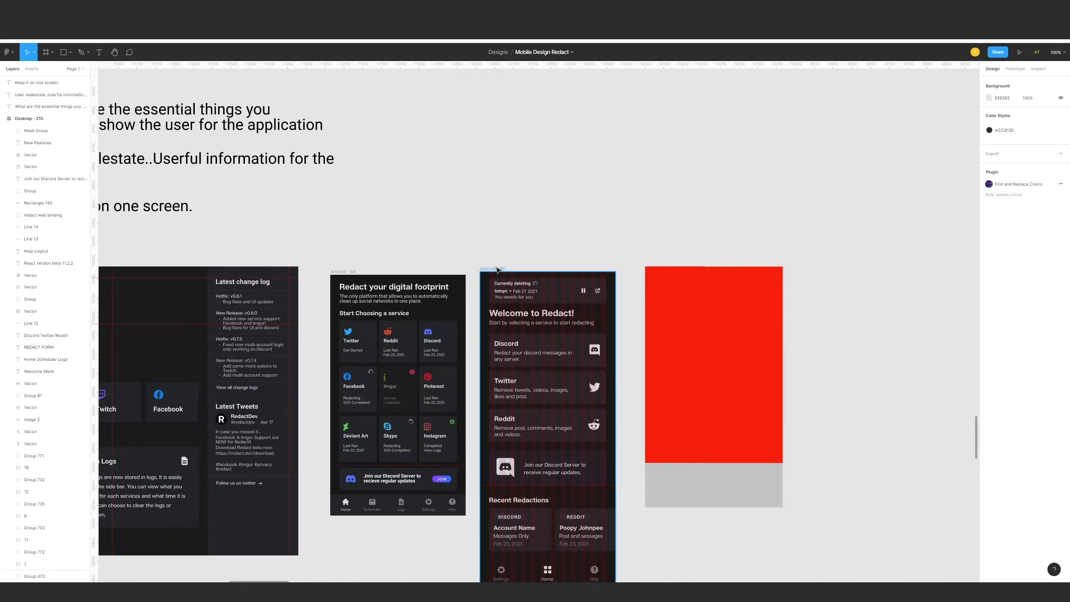
pyautogui.moveTo(506, 305); pyautogui.dragTo(400, 551)
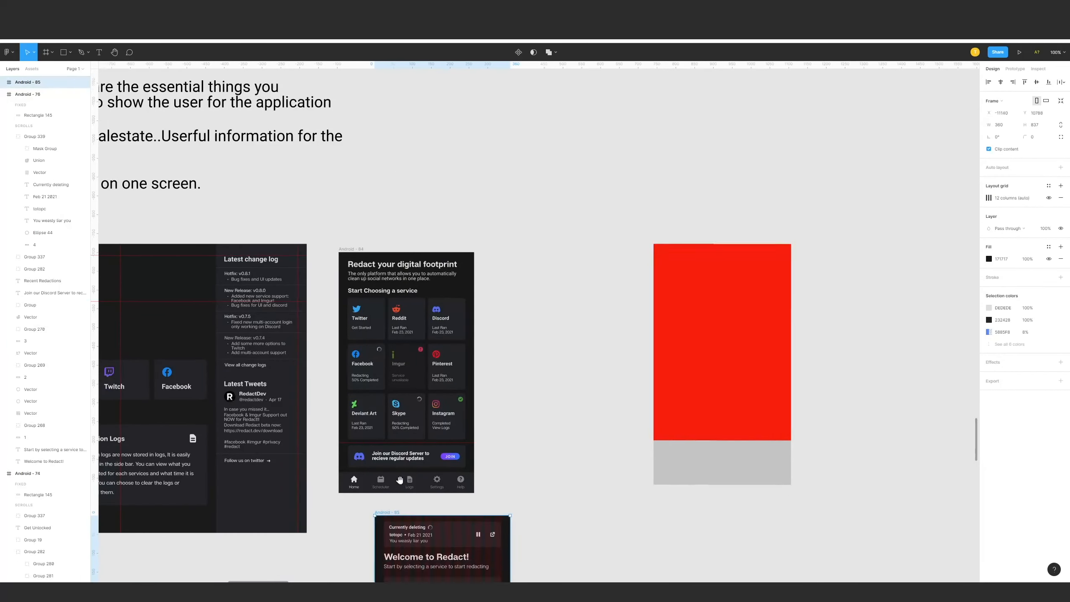
pyautogui.scroll(-8, 623, 175)
pyautogui.hscroll(-4, 622, 174)
pyautogui.click(696, 161)
pyautogui.scroll(-4, 696, 161)
pyautogui.scroll(4, 626, 359)
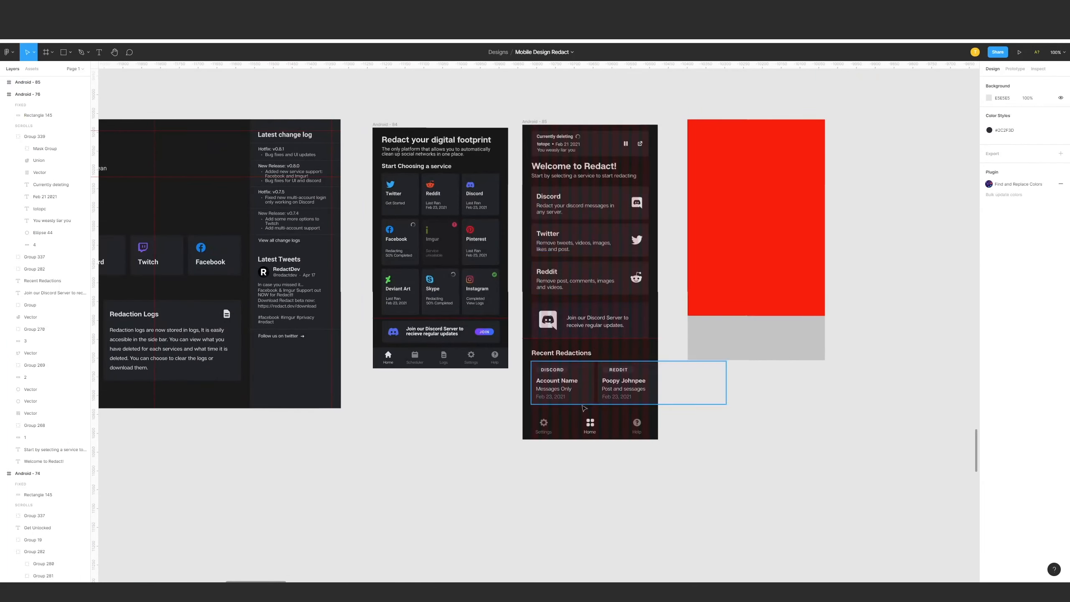
# Try to shift the Recent Redactions heading sideways within the Android - 85 frame.
pyautogui.click(535, 122)
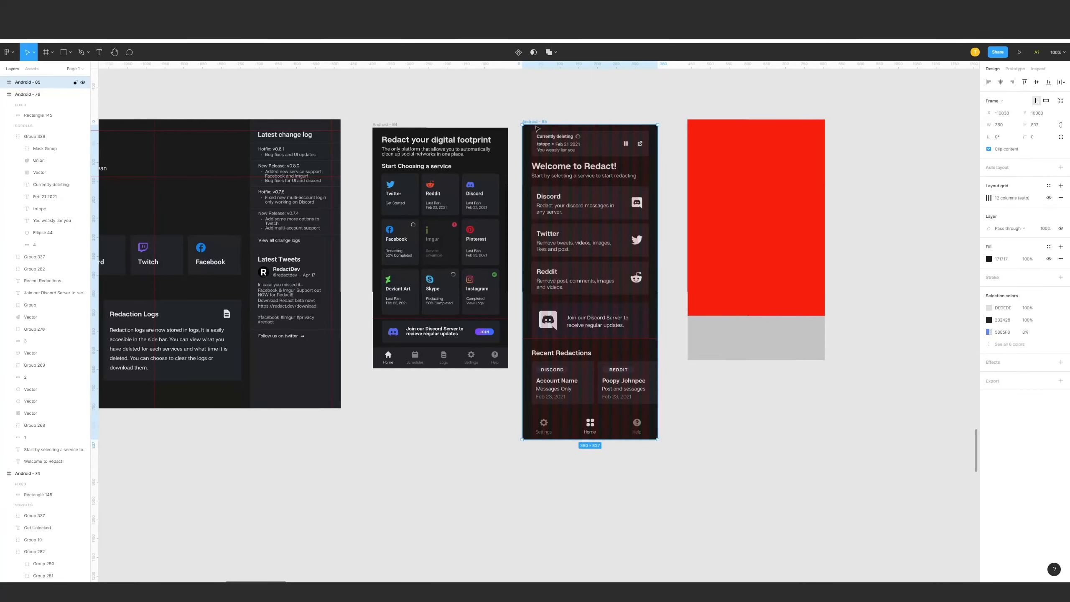
pyautogui.click(574, 356)
pyautogui.moveTo(575, 355); pyautogui.dragTo(624, 357)
pyautogui.hotkey('ctrl', 'z')
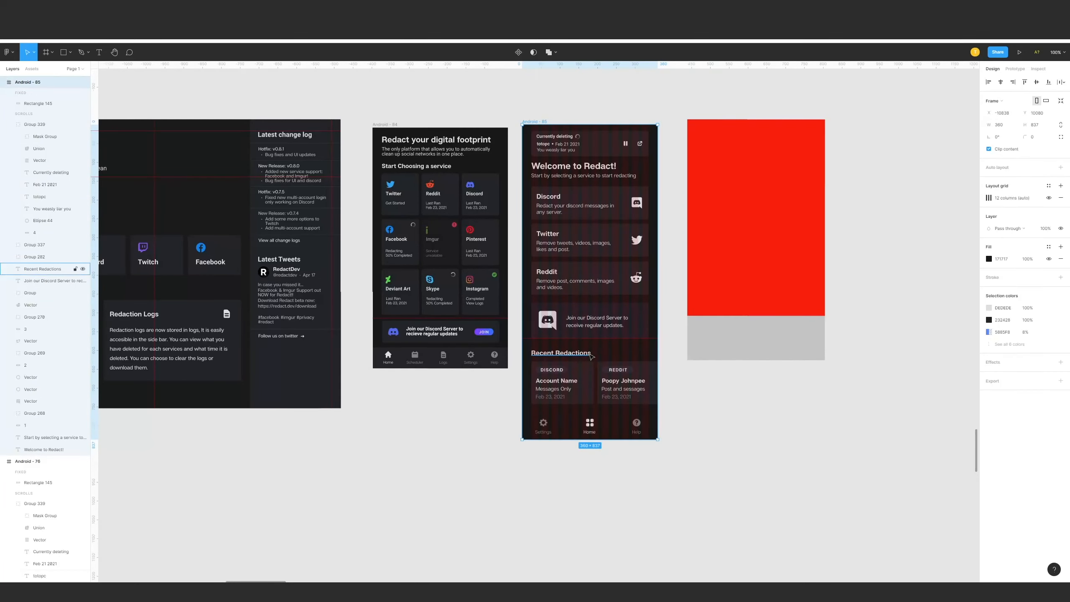
pyautogui.click(624, 357)
pyautogui.hscroll(-2, 623, 357)
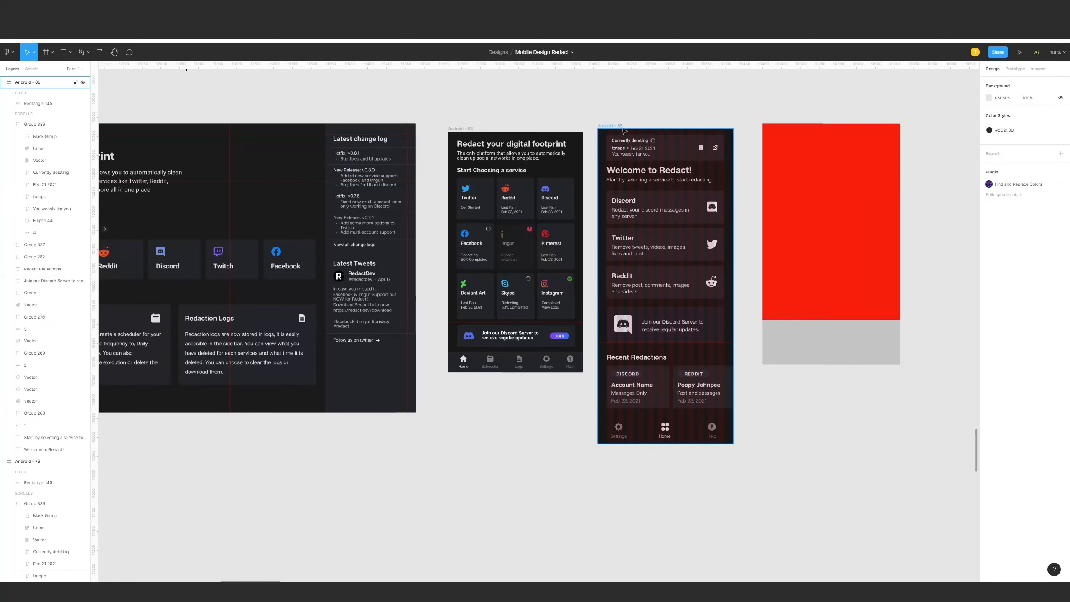
# Move the Android - 85 frame below the Android - 84 frame and nudge the Android - 84 frame slightly up and to the right.
pyautogui.moveTo(623, 133); pyautogui.dragTo(510, 431)
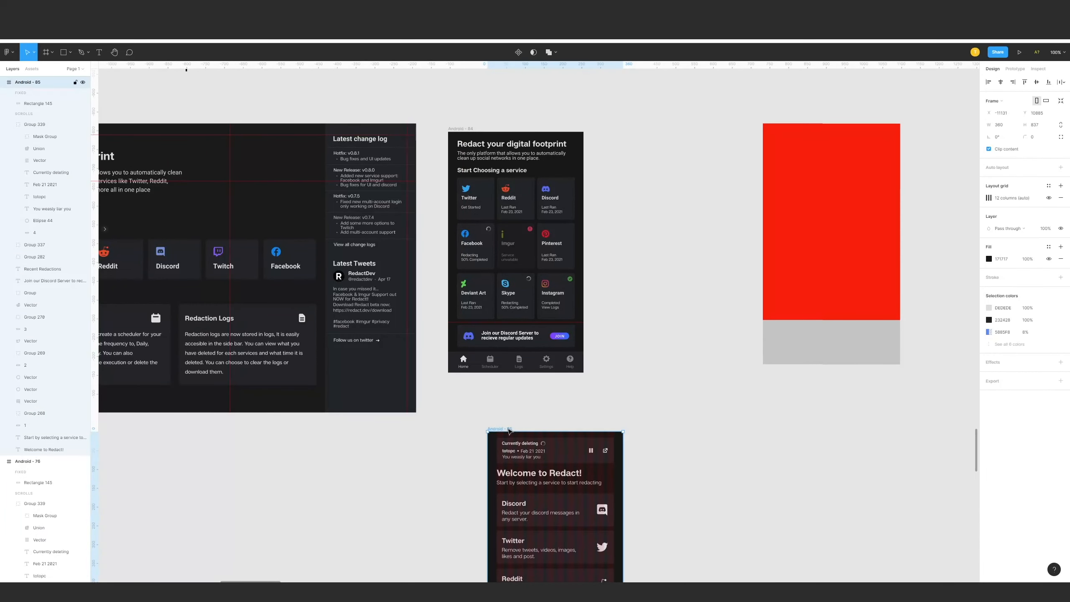
pyautogui.scroll(5, 693, 444)
pyautogui.hscroll(-3, 692, 444)
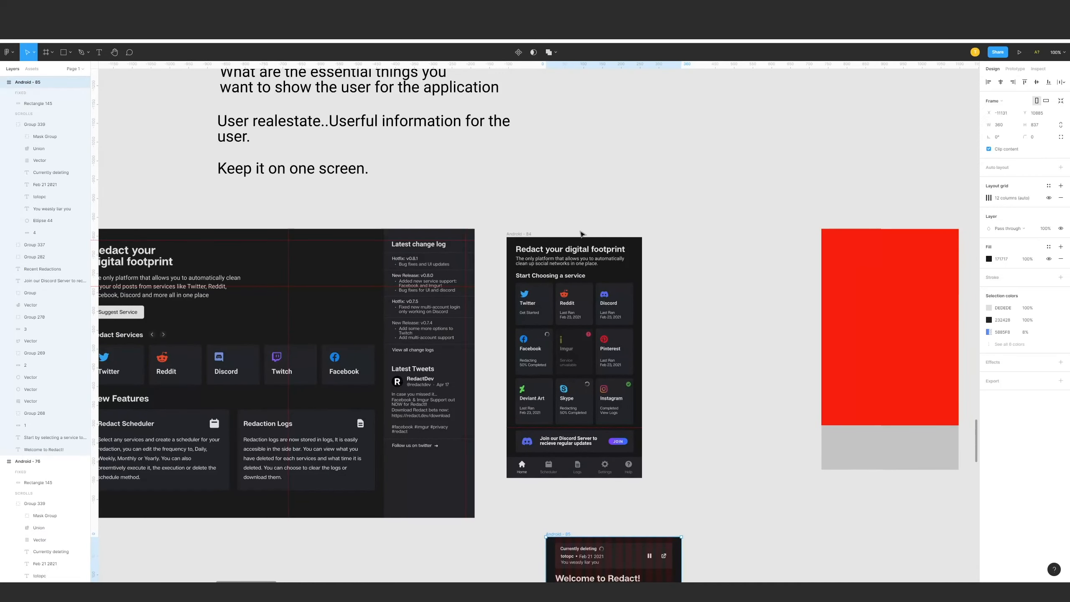
pyautogui.moveTo(531, 237)
pyautogui.mouseDown()
pyautogui.moveTo(676, 225)
pyautogui.moveTo(533, 232)
pyautogui.mouseUp()
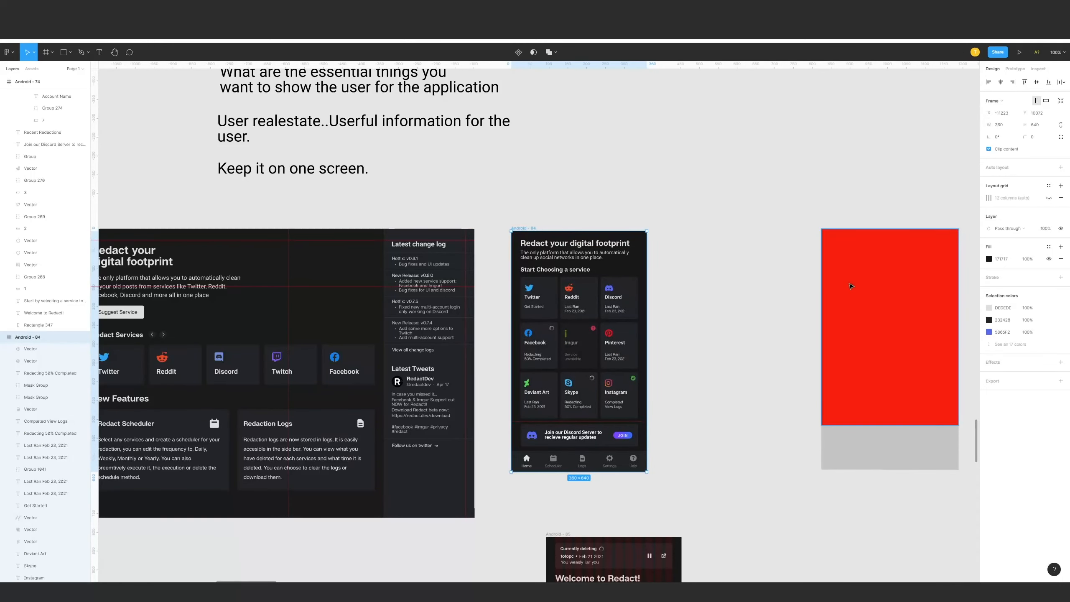
# Move the red and grey rectangles together to sit close beside the Android - 84 frame, roughly aligned with its upper edge.
pyautogui.moveTo(820, 215); pyautogui.dragTo(910, 442)
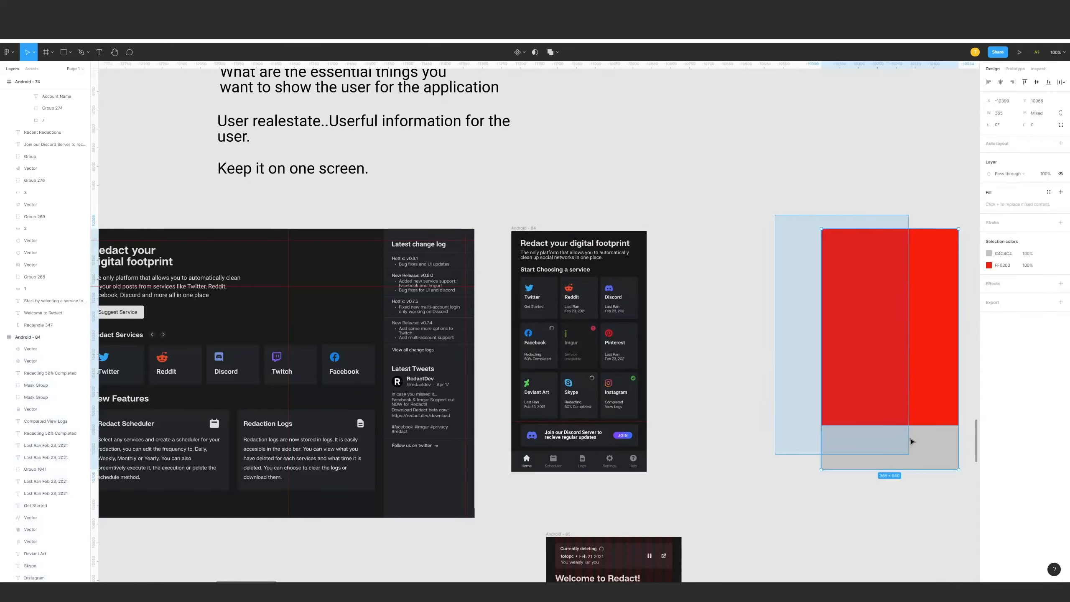
pyautogui.moveTo(908, 391); pyautogui.dragTo(829, 375)
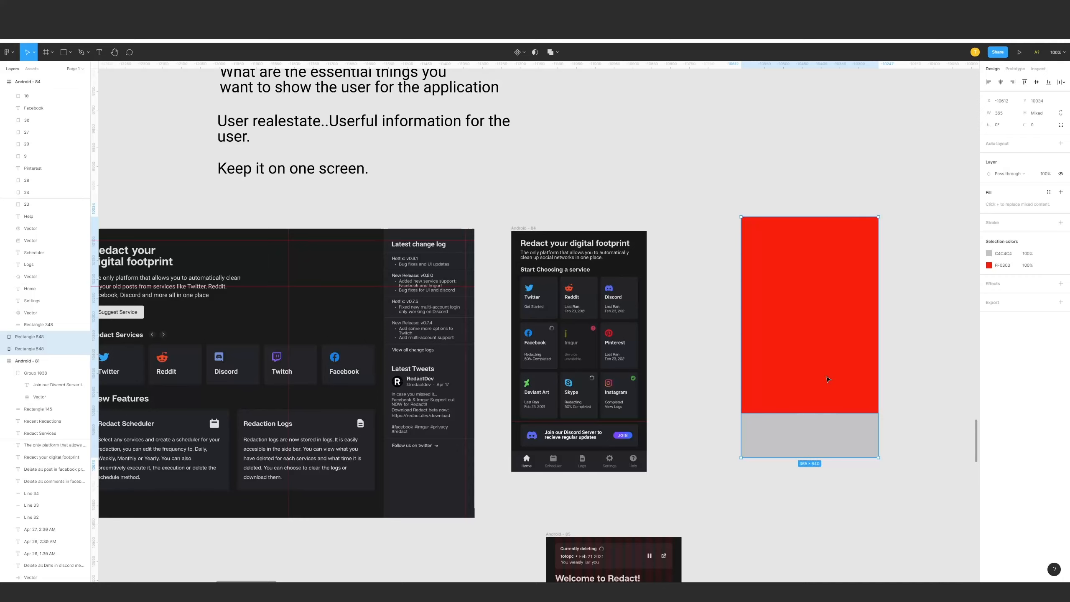
pyautogui.click(688, 328)
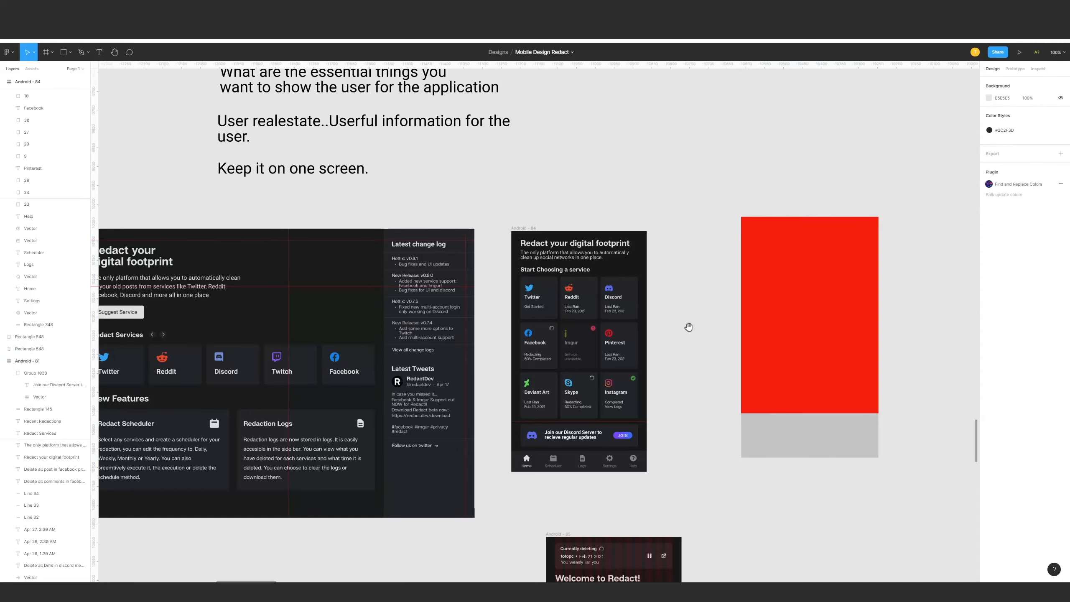
pyautogui.moveTo(689, 328); pyautogui.dragTo(722, 379)
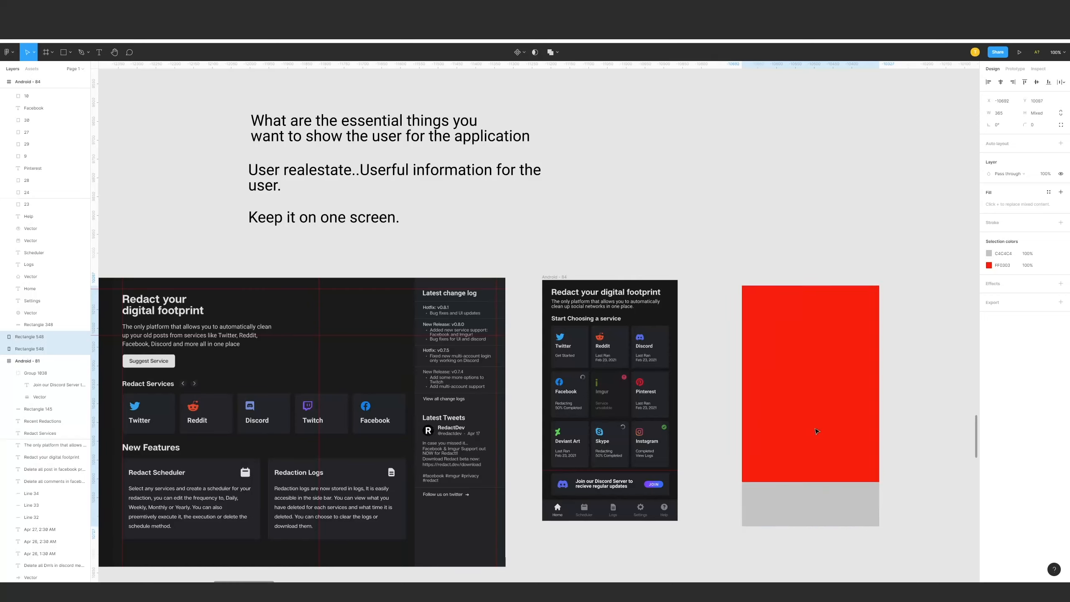
pyautogui.scroll(-1, 782, 423)
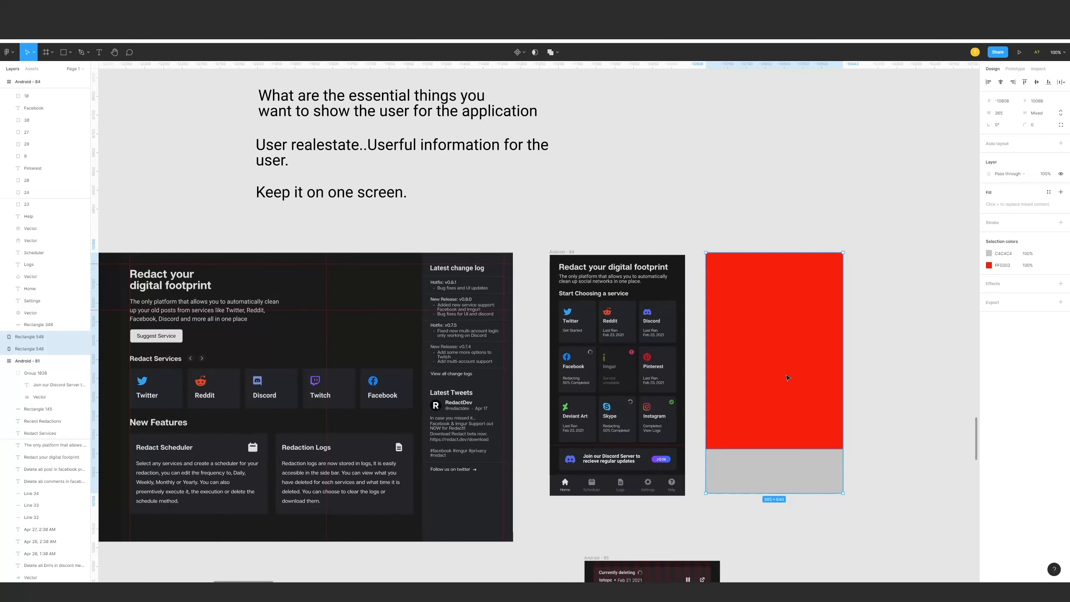